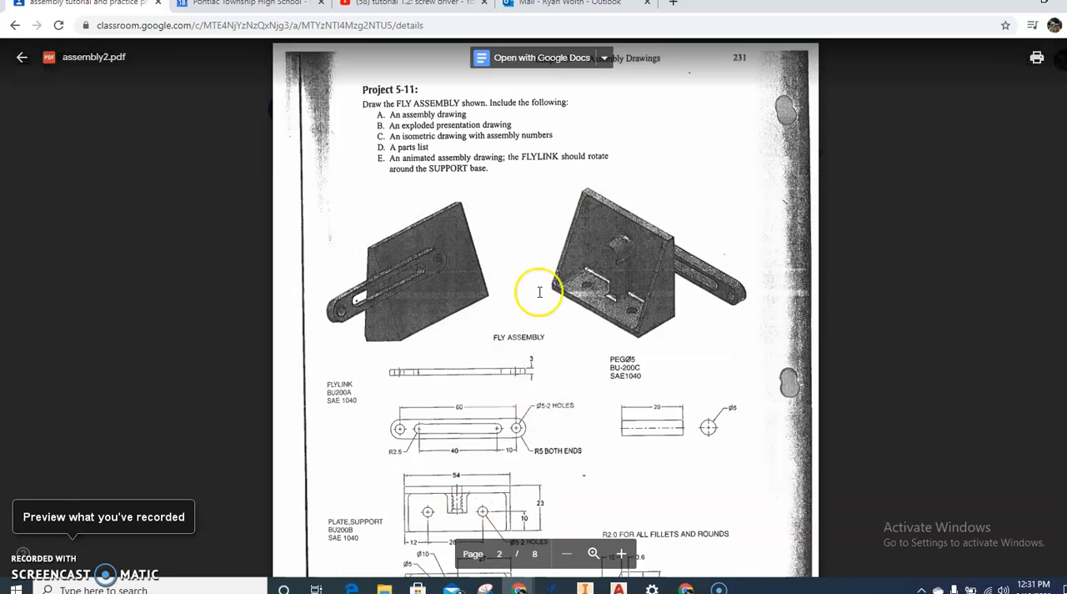
Step: Switch to Inventor and swing the fly link around the support plate in Assembly1.iam
mouse_move(519, 588)
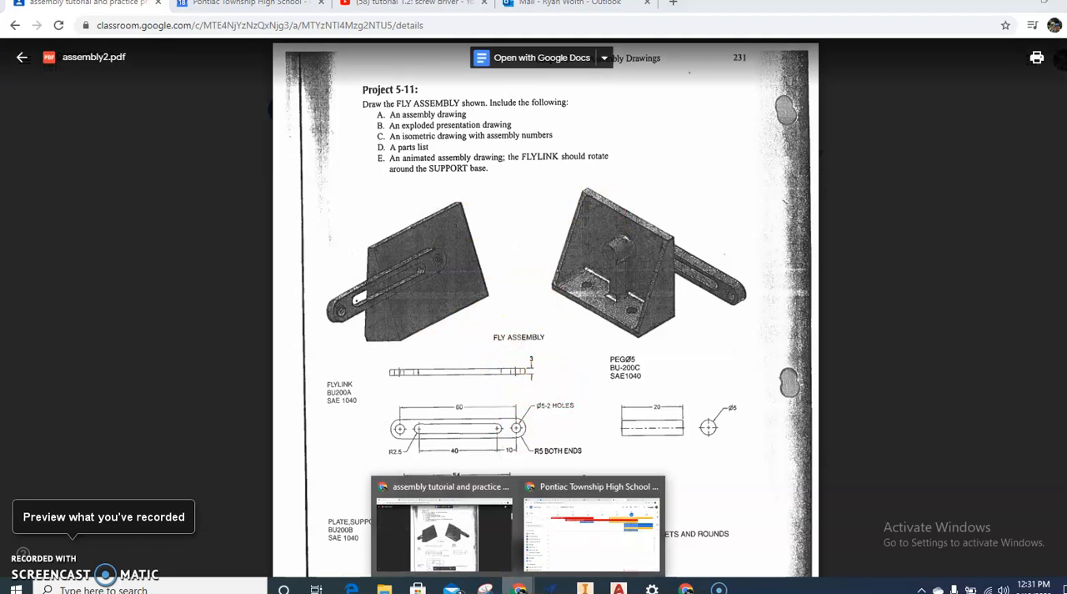
click(584, 588)
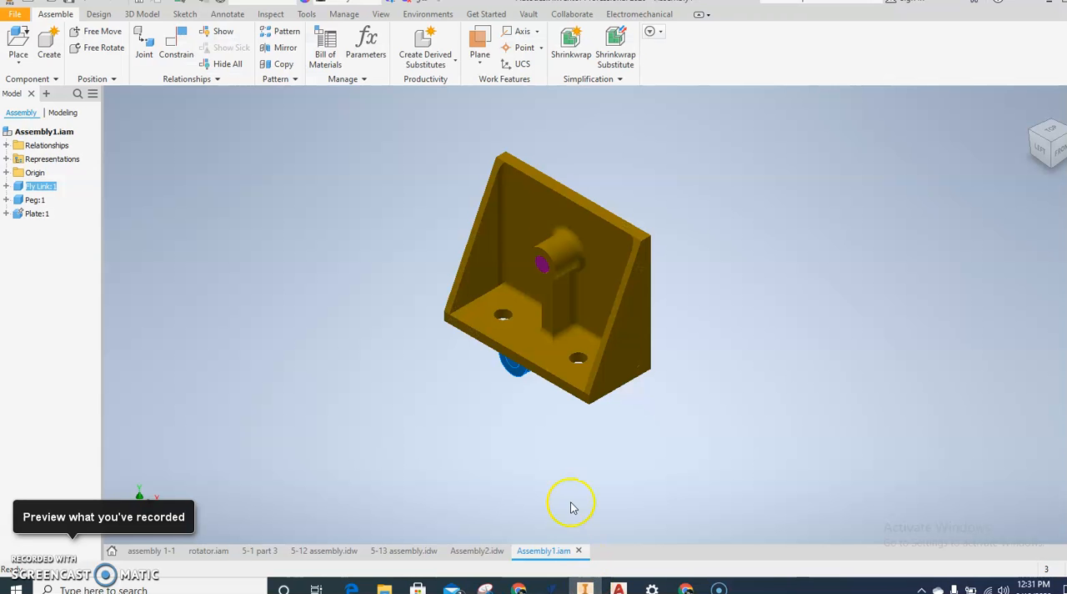
drag(516, 365, 358, 505)
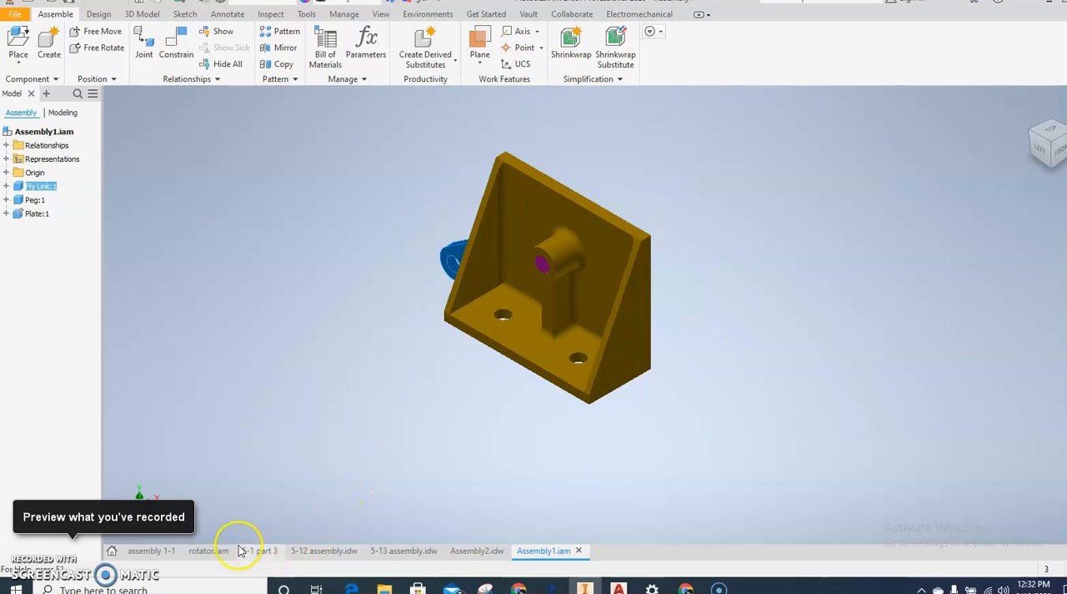
Step: Review the open rotator.iam model and the 5-13 assembly and Assembly2 drawings, and return to Assembly1.iam
click(208, 550)
drag(421, 313, 392, 413)
click(426, 554)
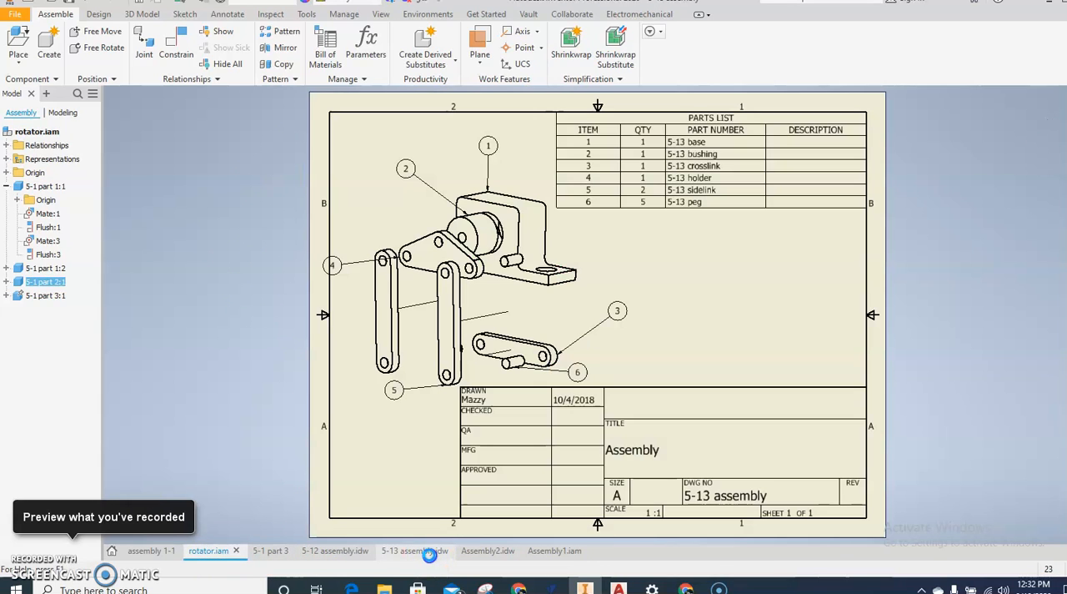
click(484, 551)
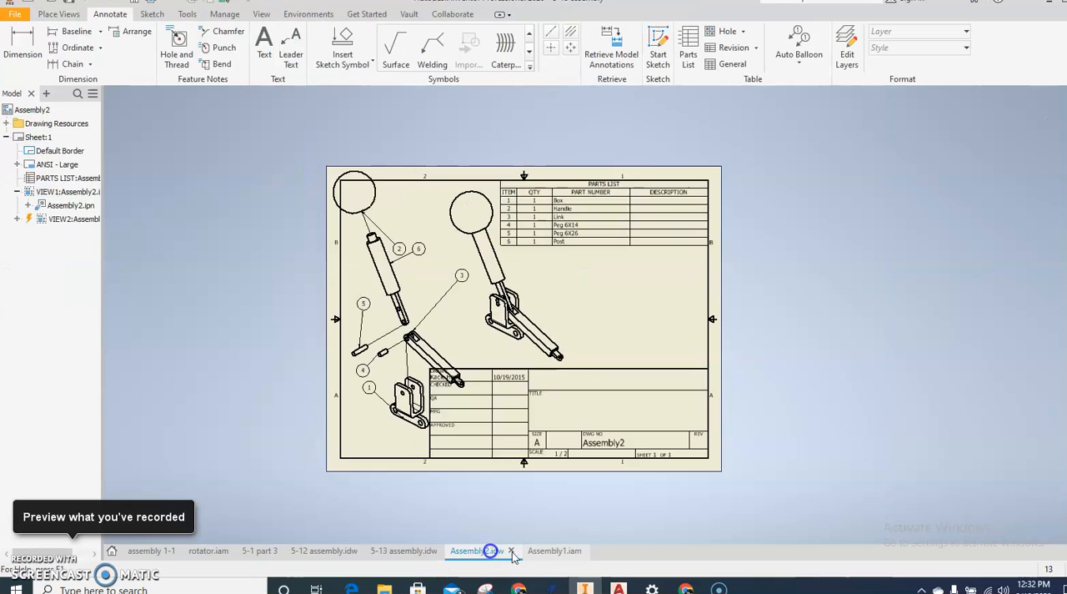
click(548, 553)
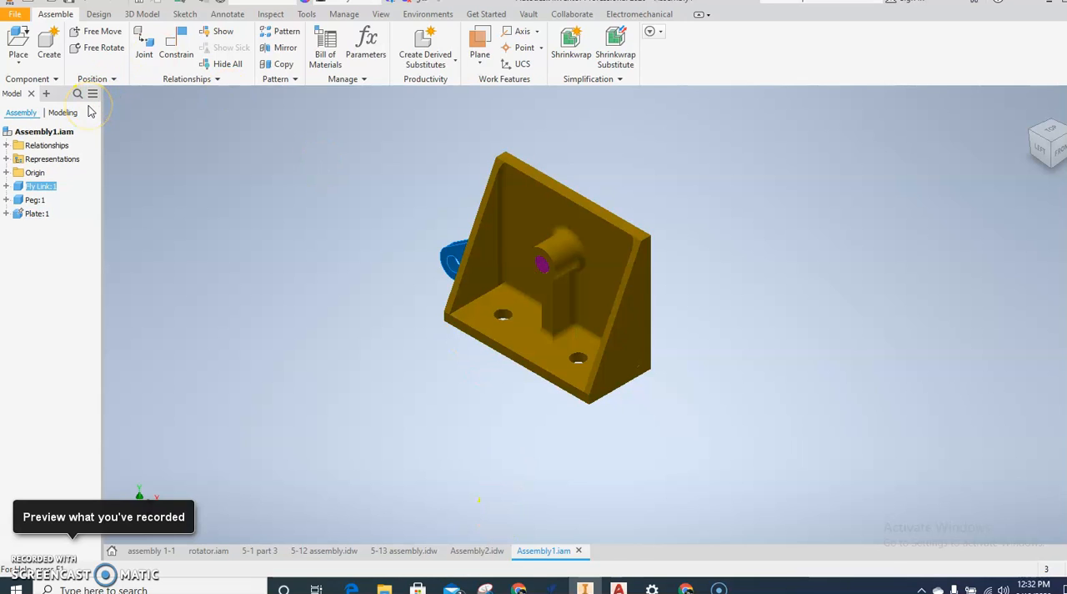
Step: Create a new part from the metric Standard (mm).ipt template and start a 2D sketch on the front plane
click(19, 17)
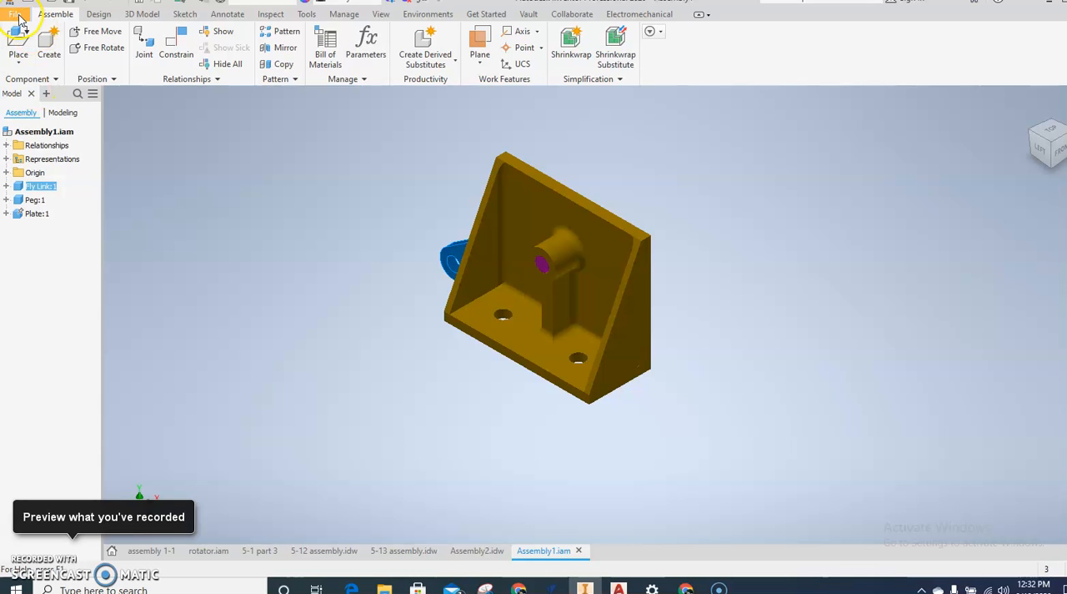
click(18, 66)
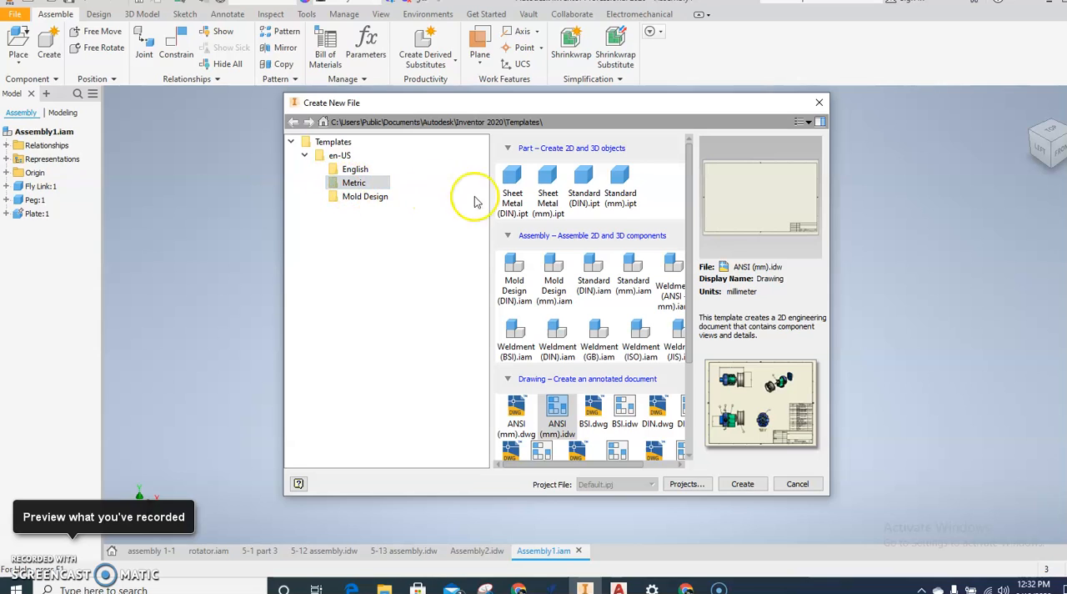
click(622, 194)
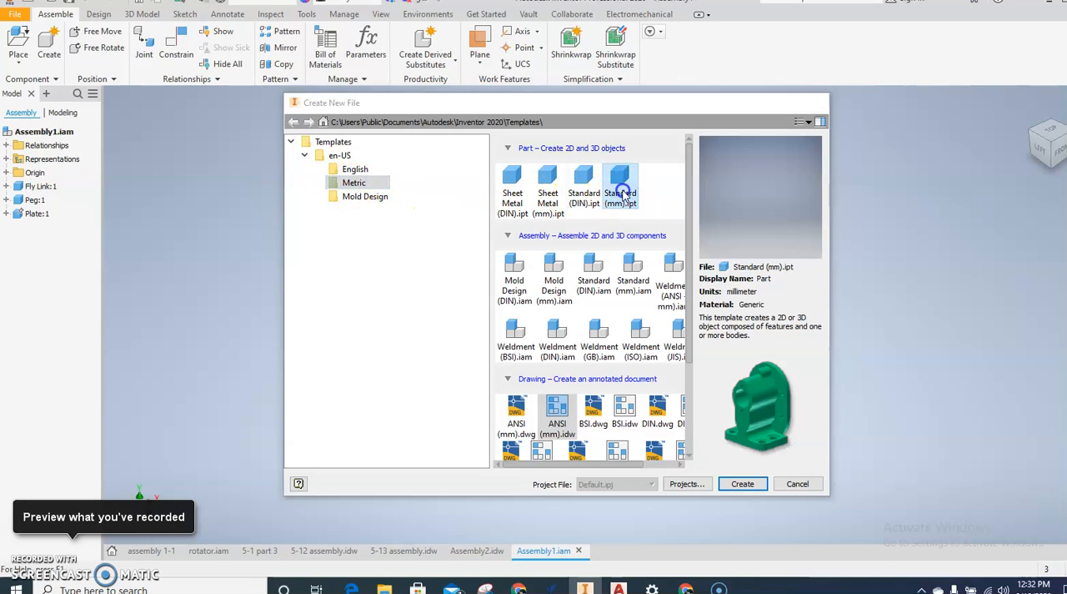
double_click(622, 194)
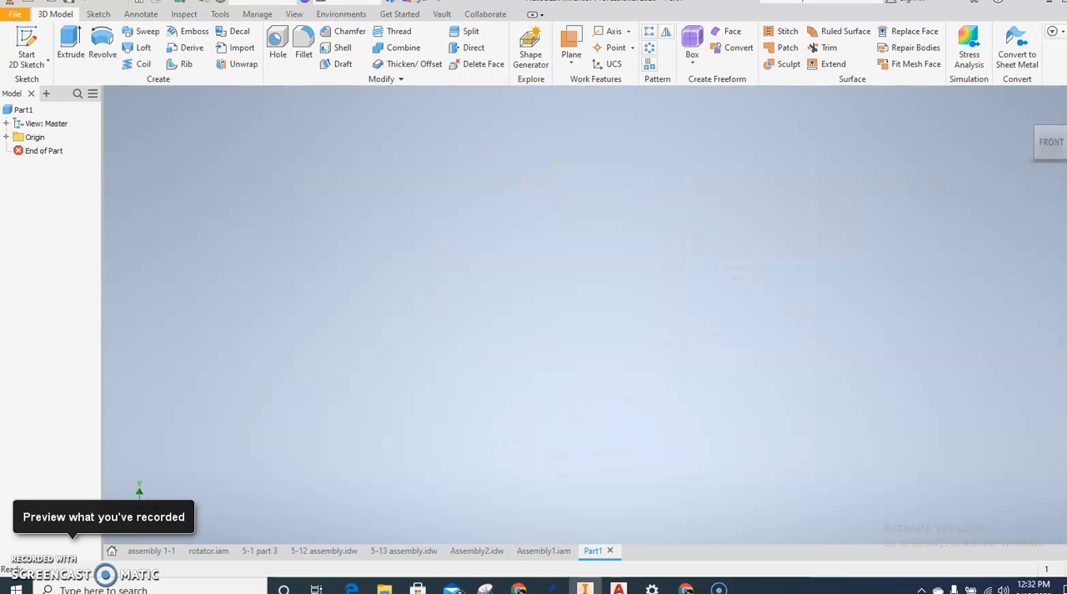
click(28, 46)
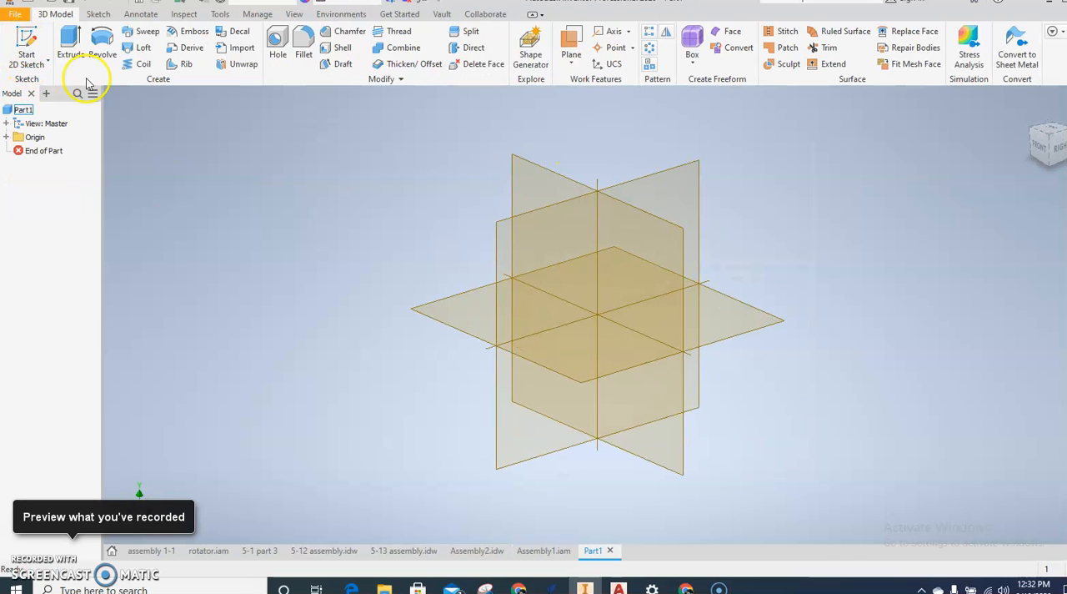
click(527, 185)
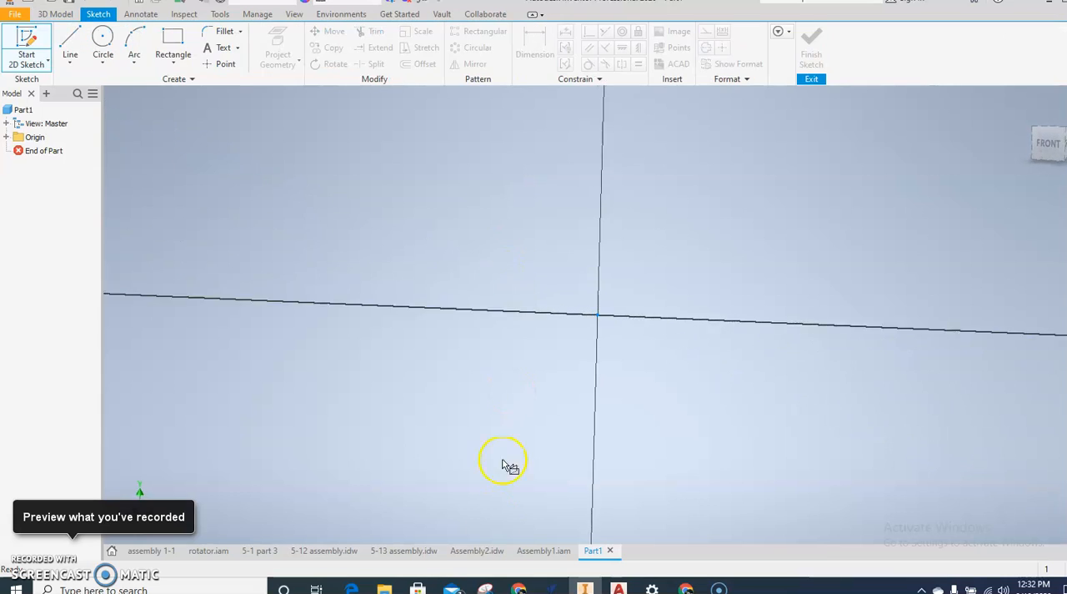
Step: Switch to assembly2.pdf in Chrome and enlarge the dimensioned part views of the Project 5-11 fly assembly
mouse_move(518, 587)
click(467, 558)
scroll(459, 484, down, 3)
click(624, 559)
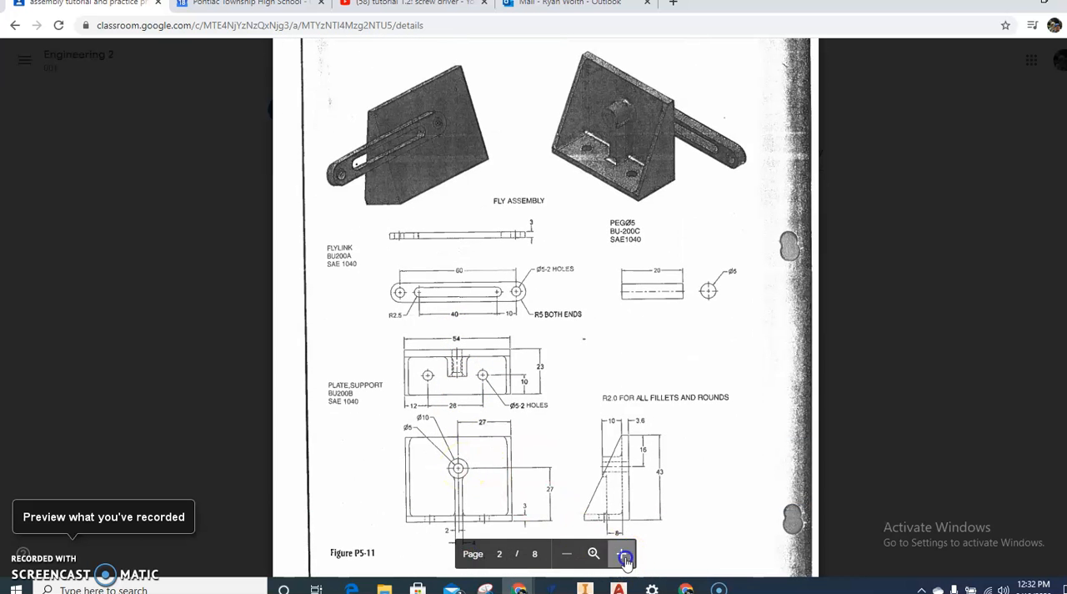
click(625, 558)
click(624, 559)
click(624, 558)
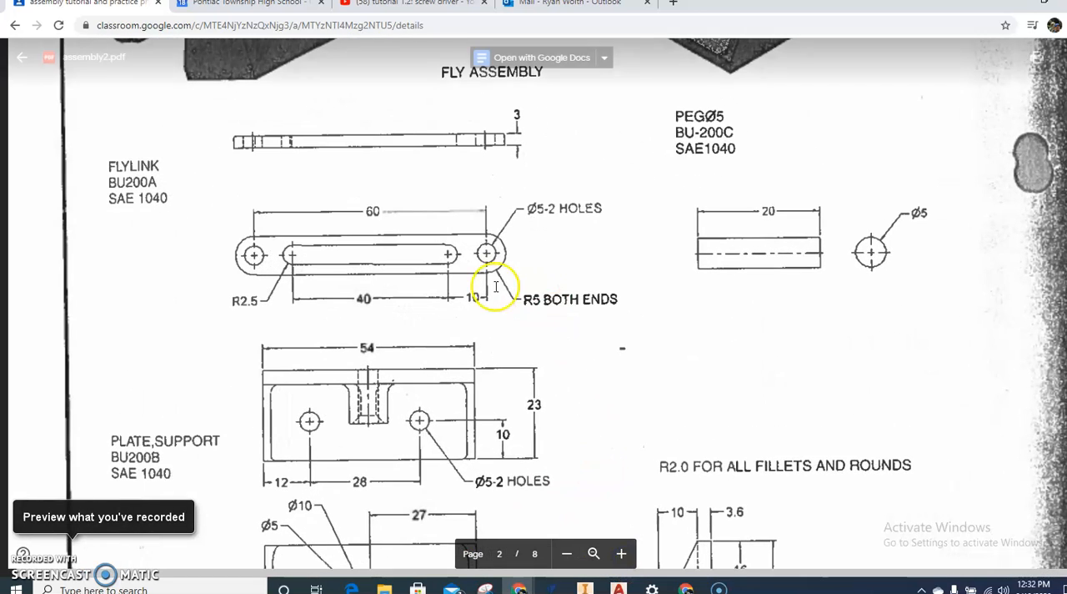
Step: Examine the pictorial views and the dimensions of the fly link, peg and support plate in the fly assembly drawing
scroll(354, 234, up, 2)
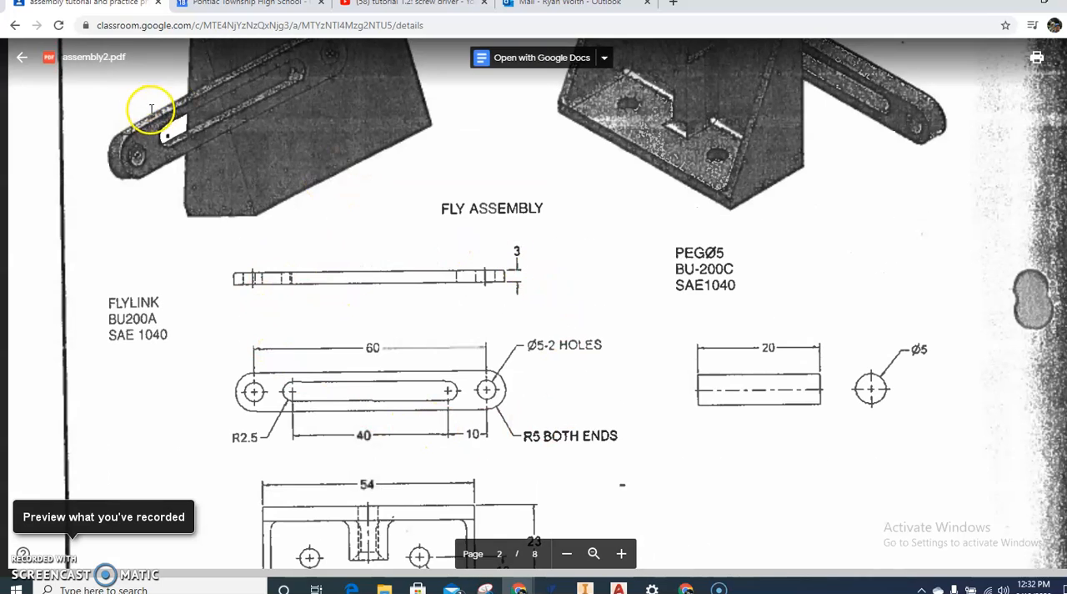
scroll(310, 163, down, 2)
scroll(321, 200, down, 4)
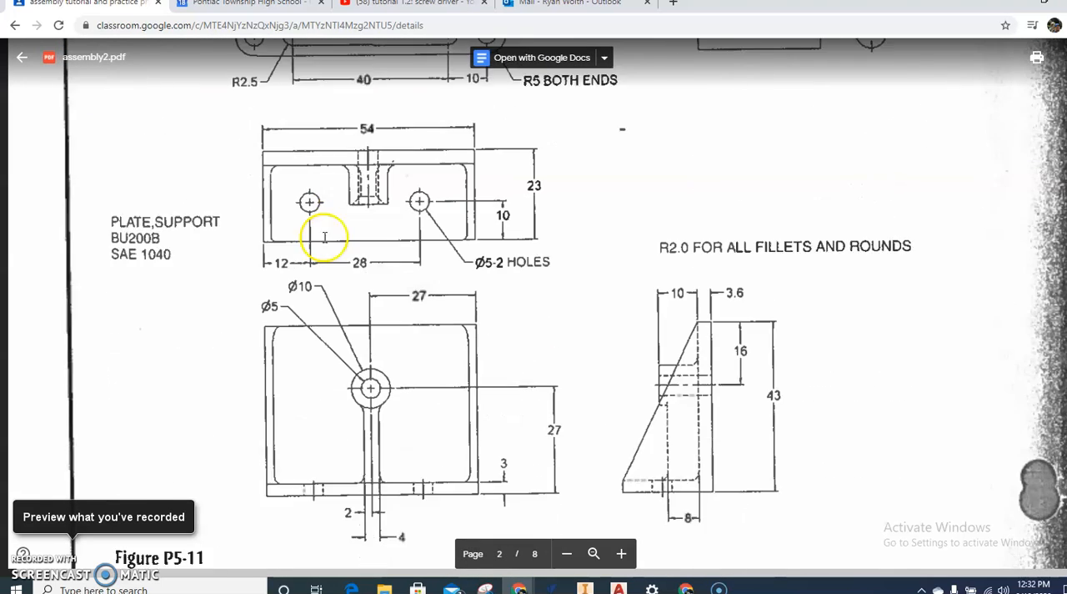
scroll(500, 167, up, 7)
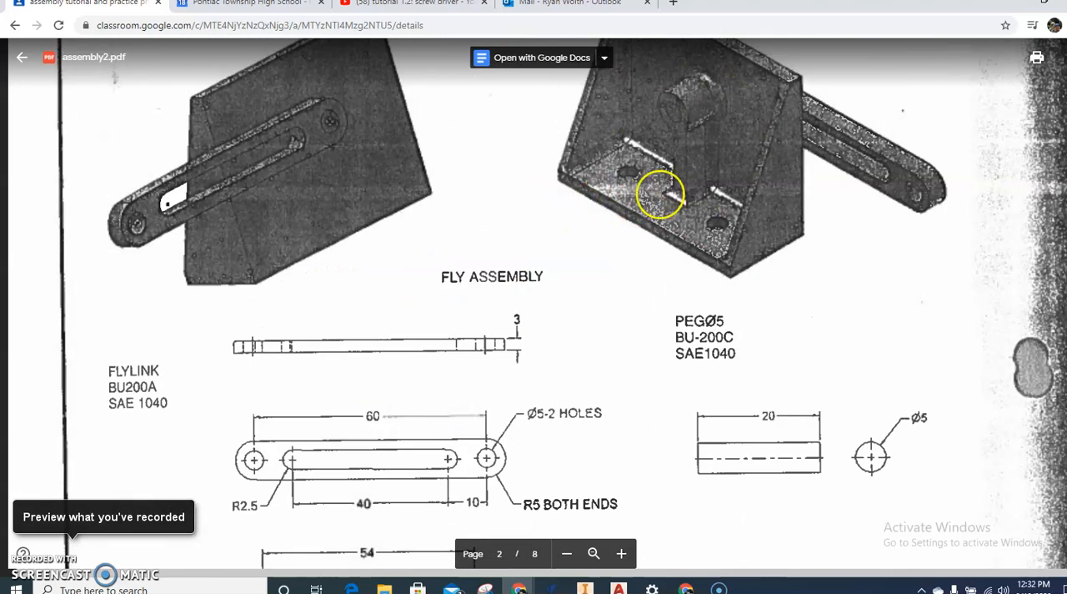
scroll(750, 333, down, 2)
scroll(704, 224, up, 3)
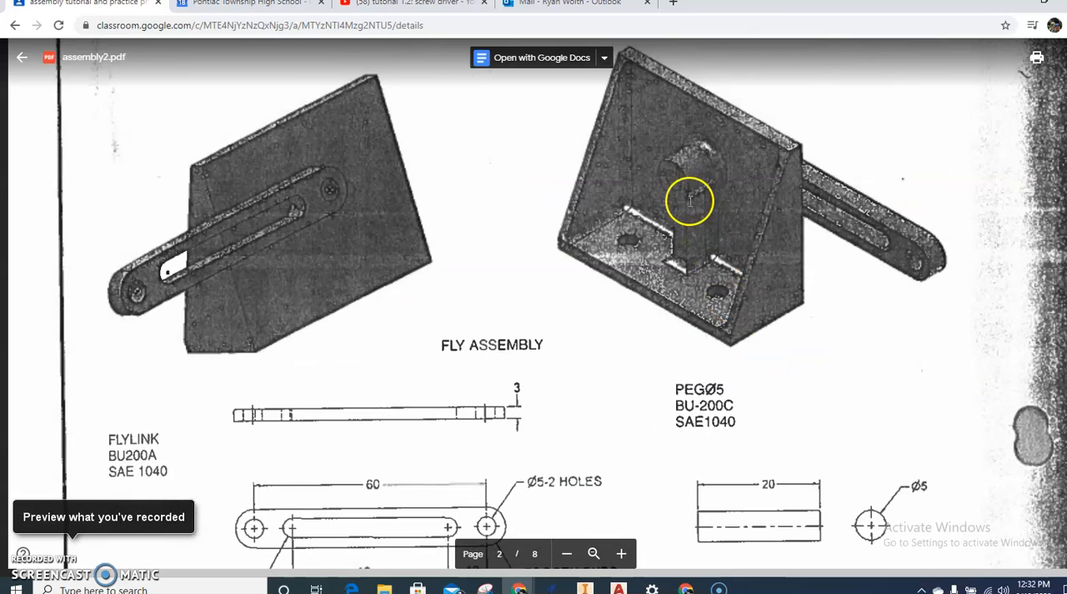
scroll(614, 309, down, 2)
scroll(493, 349, down, 1)
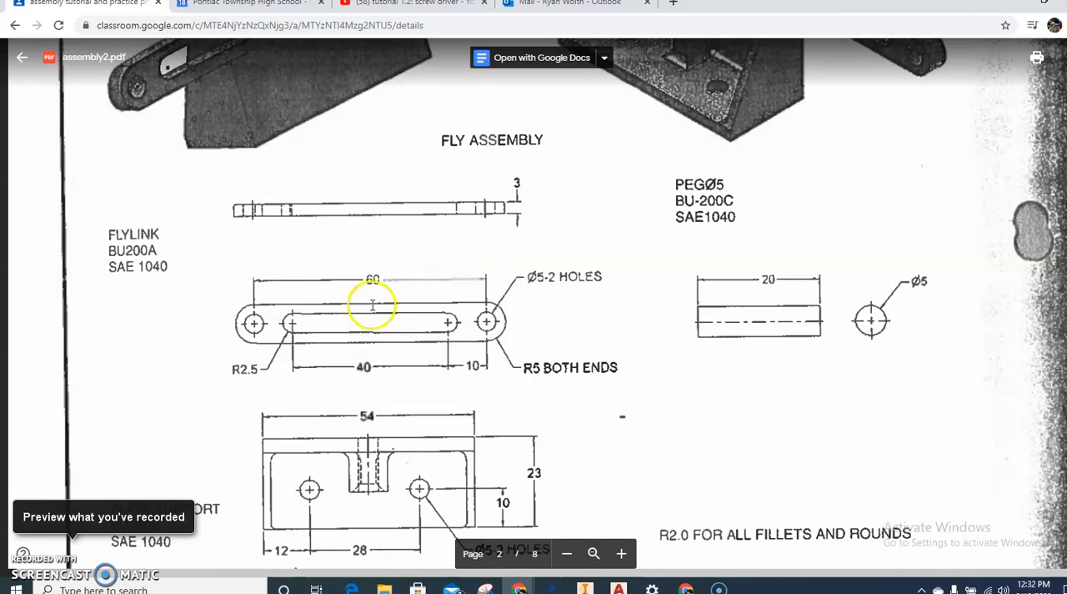
scroll(136, 124, up, 1)
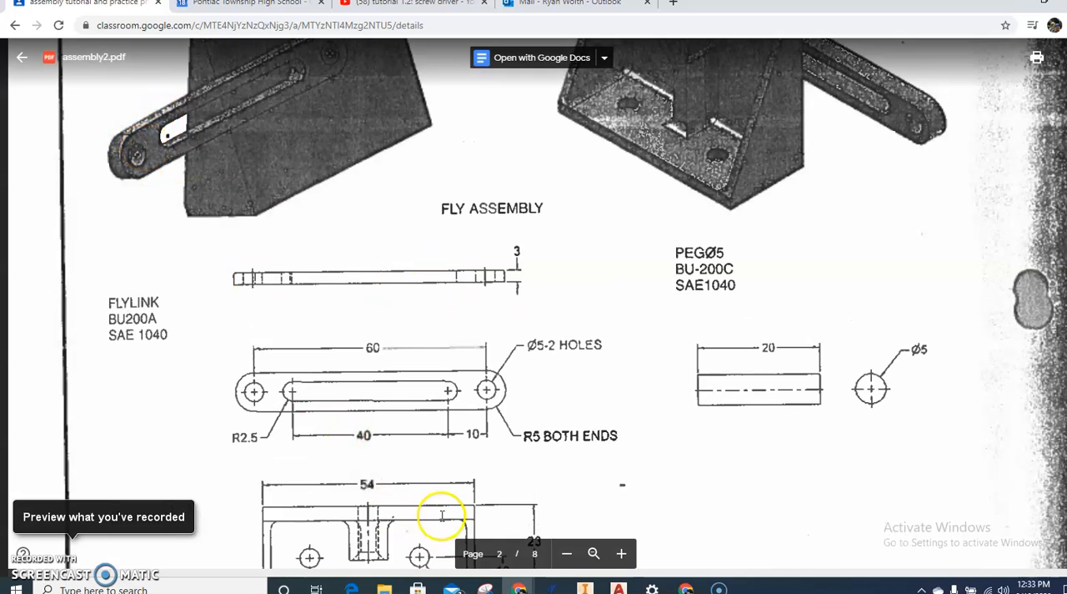
Step: Switch back to Inventor and sketch a 5 mm diameter circle centred on the origin
click(586, 588)
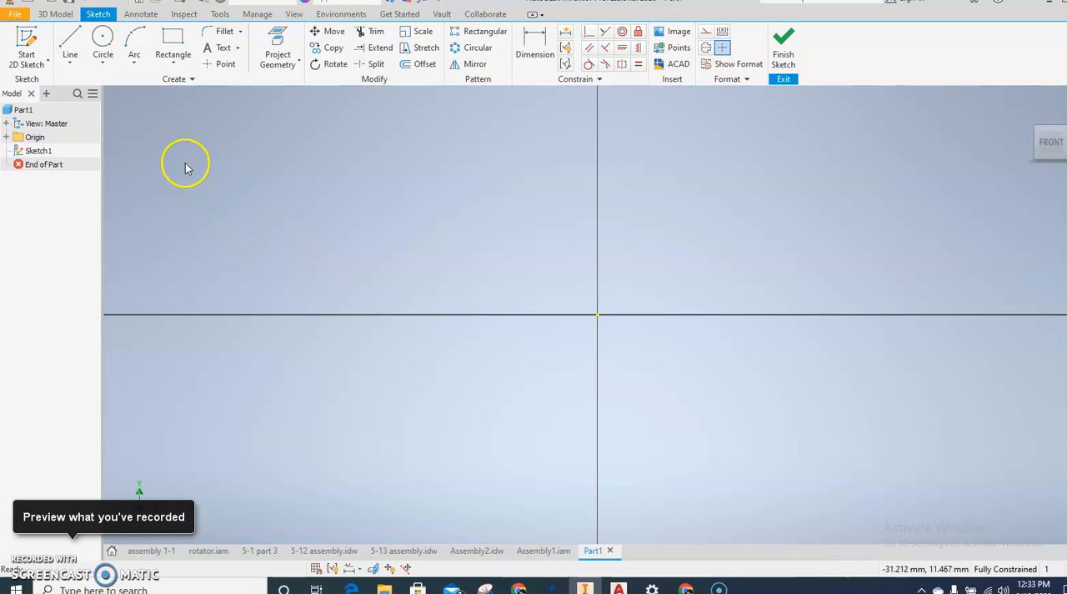
click(105, 41)
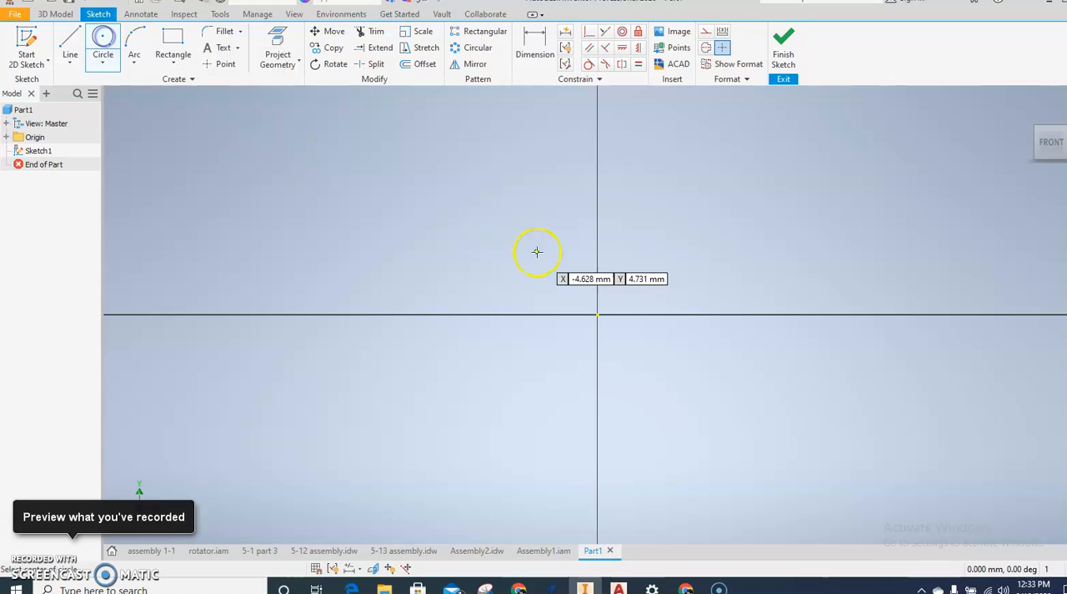
click(597, 316)
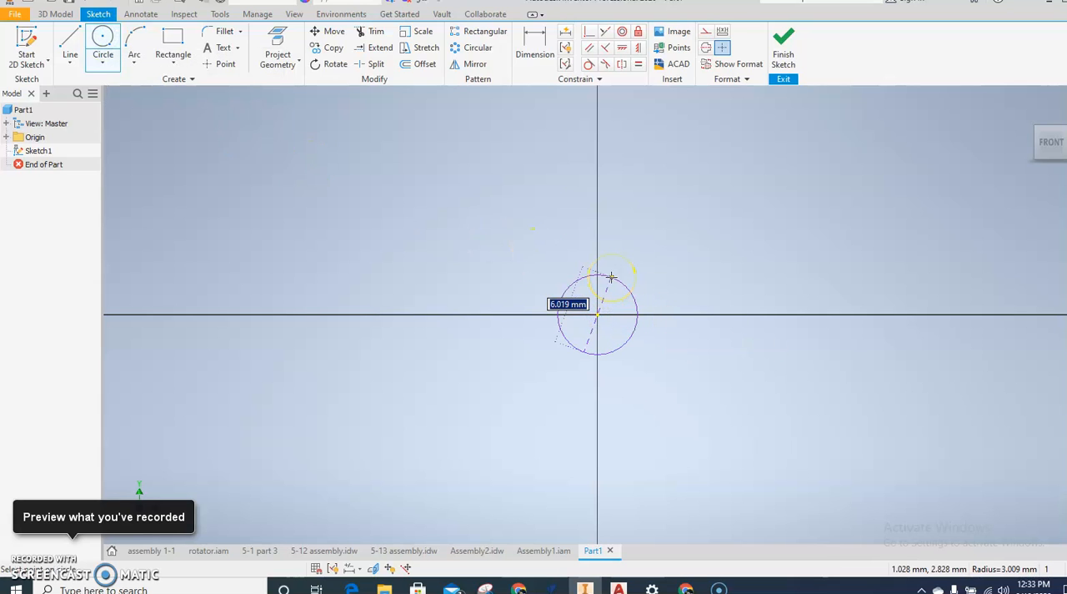
text(5)
key(Return)
Step: Sketch a second 5 mm diameter circle on the horizontal axis, about 60 mm to the right of the origin
scroll(617, 273, down, 3)
middle_drag(677, 317, 479, 304)
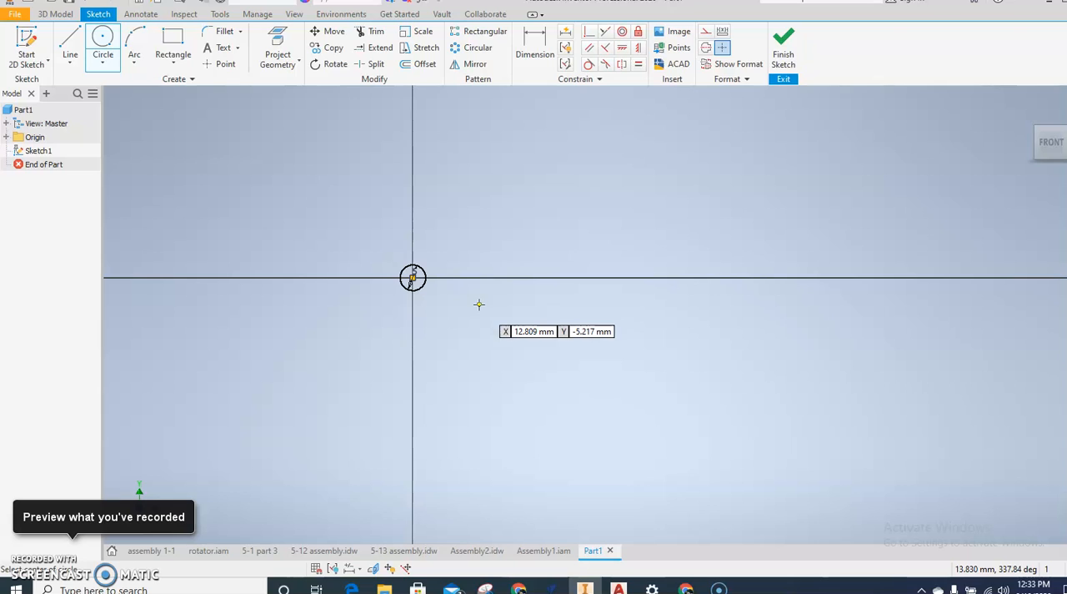
click(726, 277)
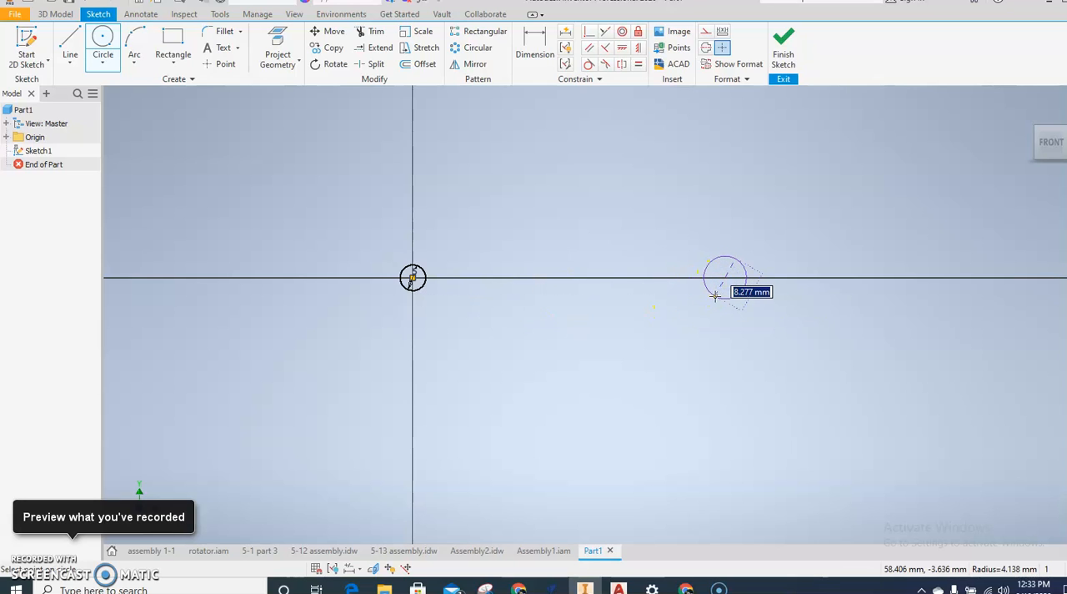
text(5)
key(Return)
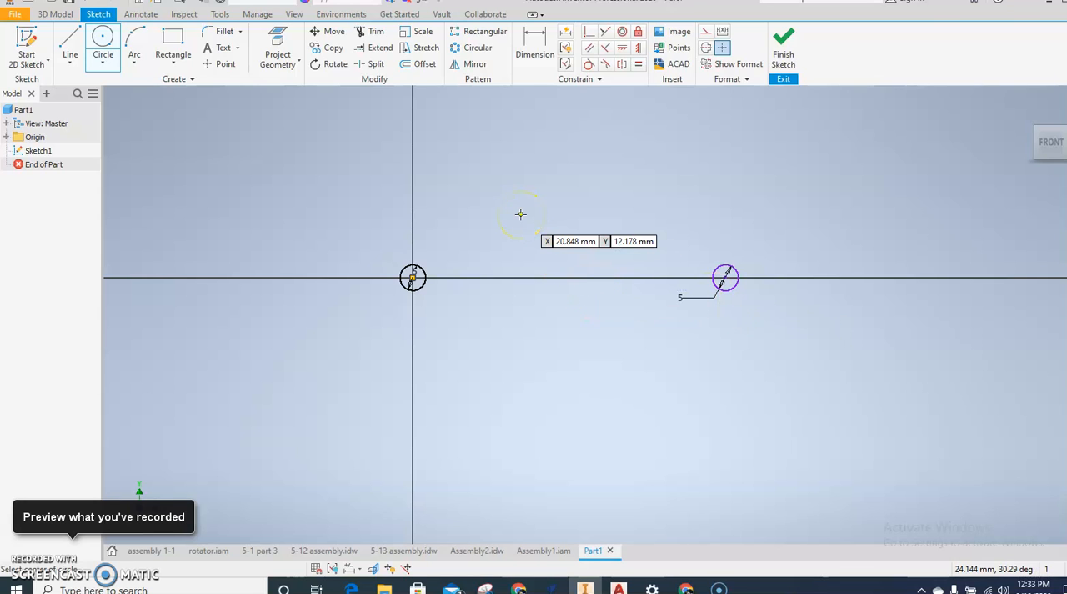
Step: Dimension the horizontal centre-to-centre distance between the two 5 mm circles and set it to 60 mm
click(535, 46)
click(722, 278)
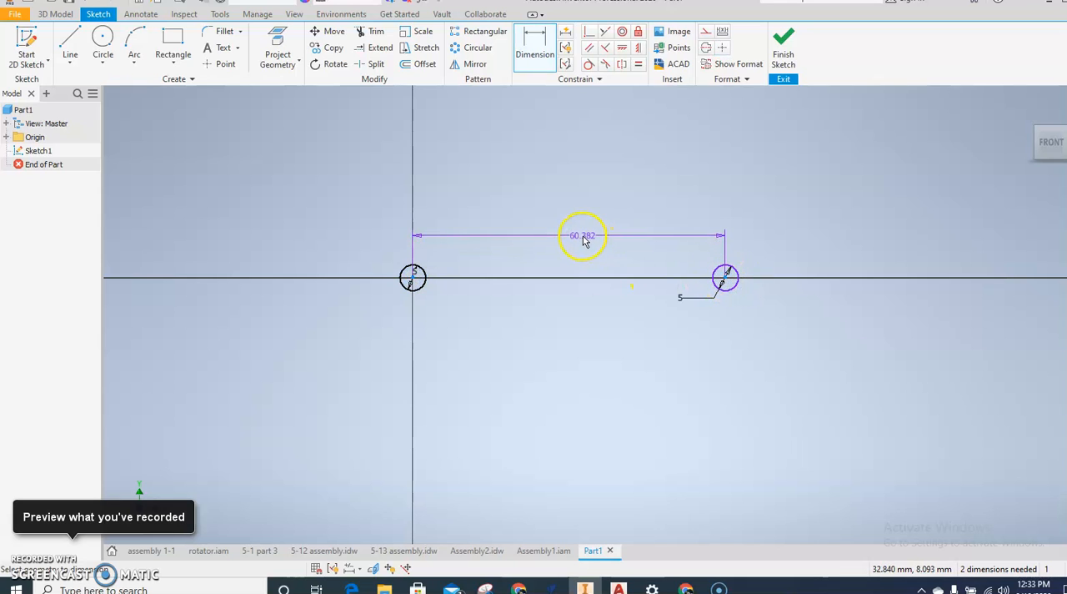
click(583, 233)
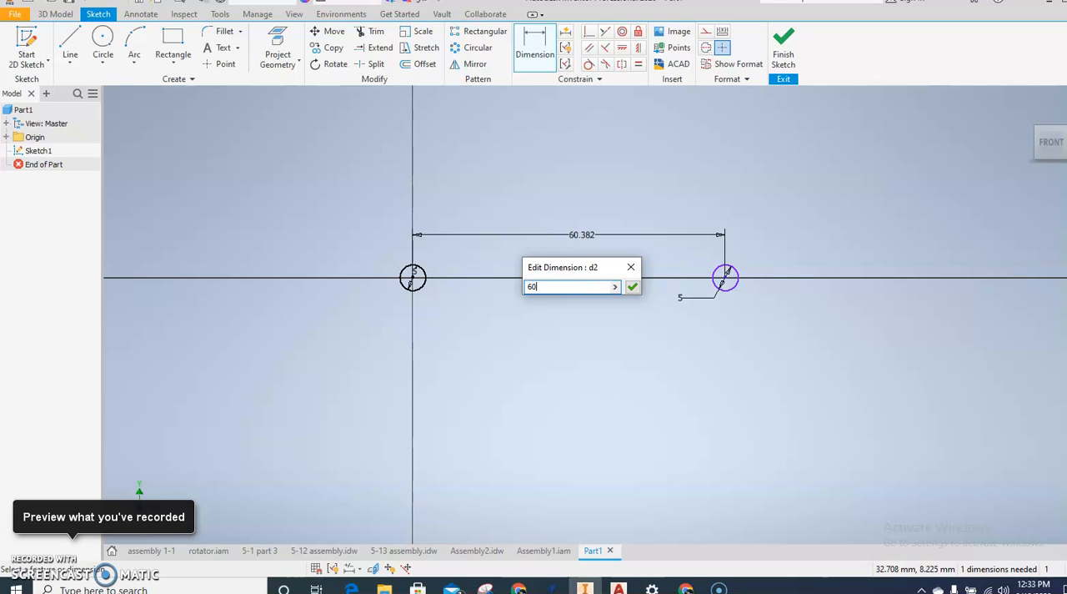
text(60)
key(Return)
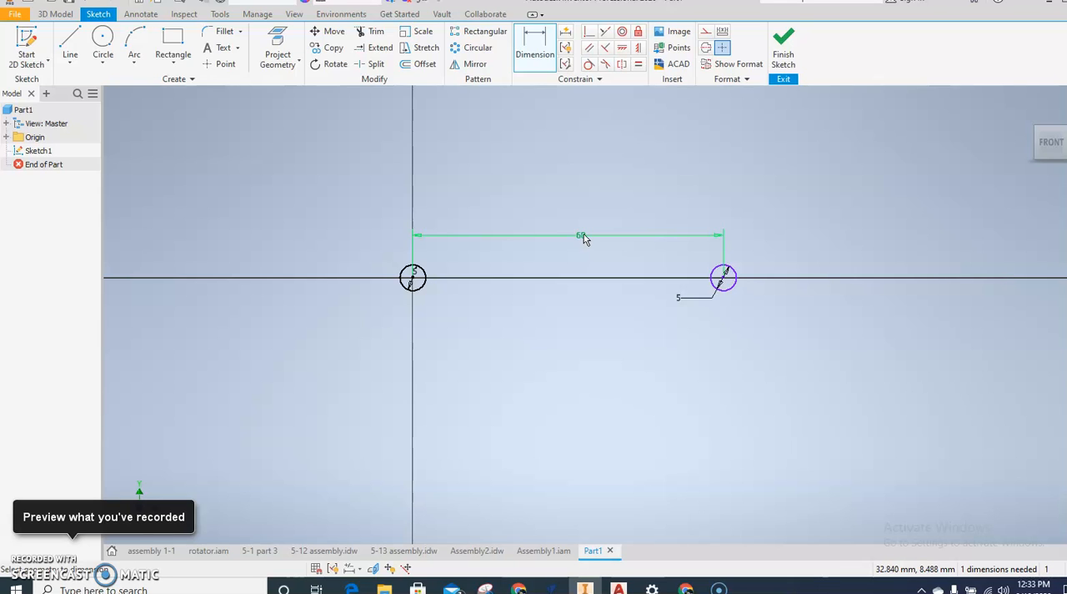
click(590, 181)
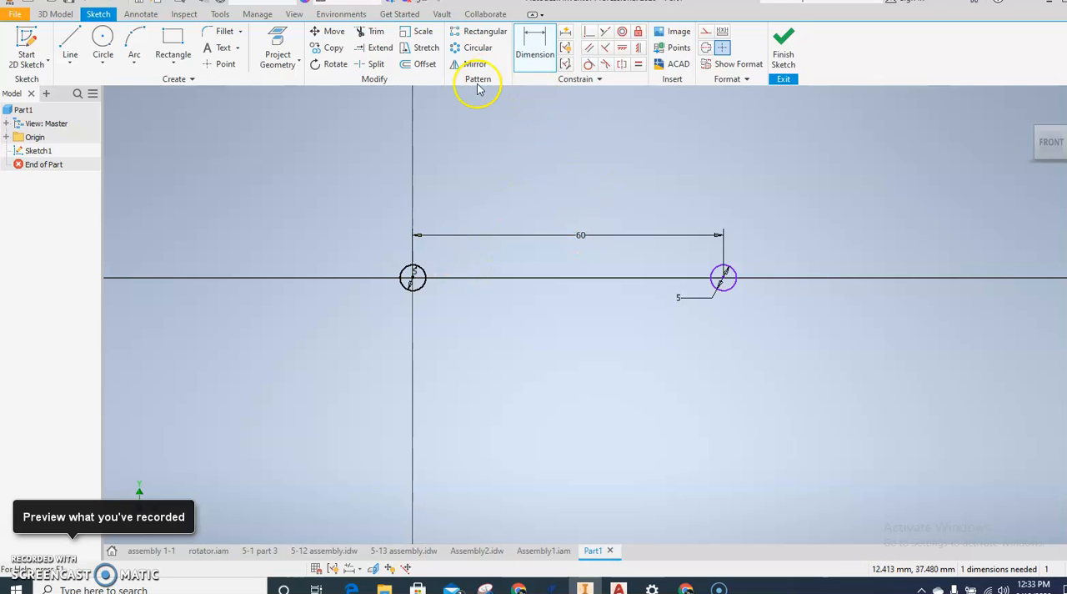
Step: Sketch a concentric 10 mm diameter circle around each of the two 5 mm circles
click(106, 40)
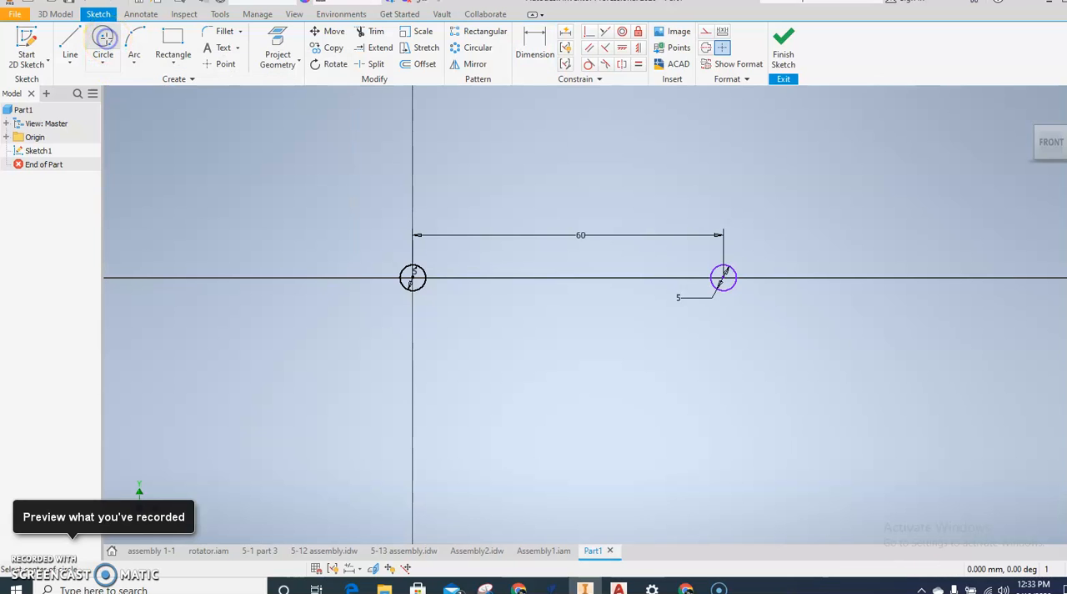
click(412, 277)
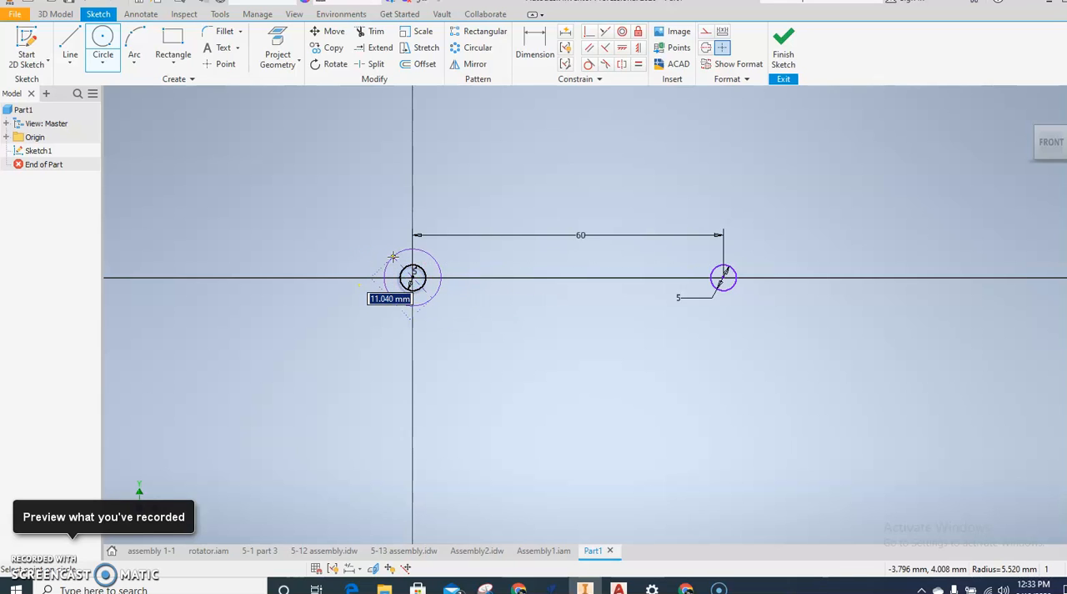
text(10)
key(Return)
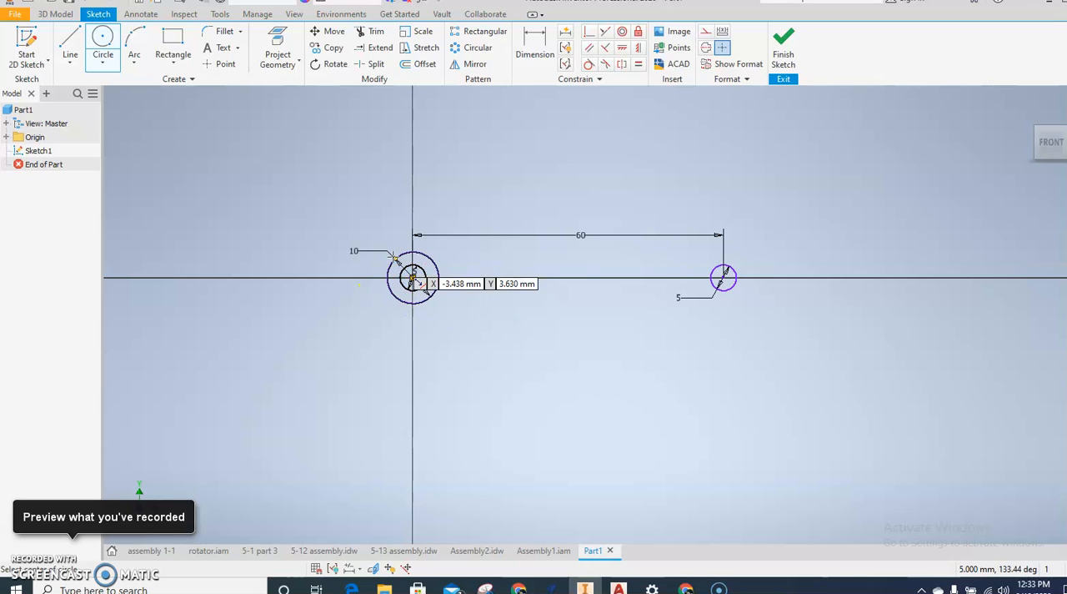
click(724, 277)
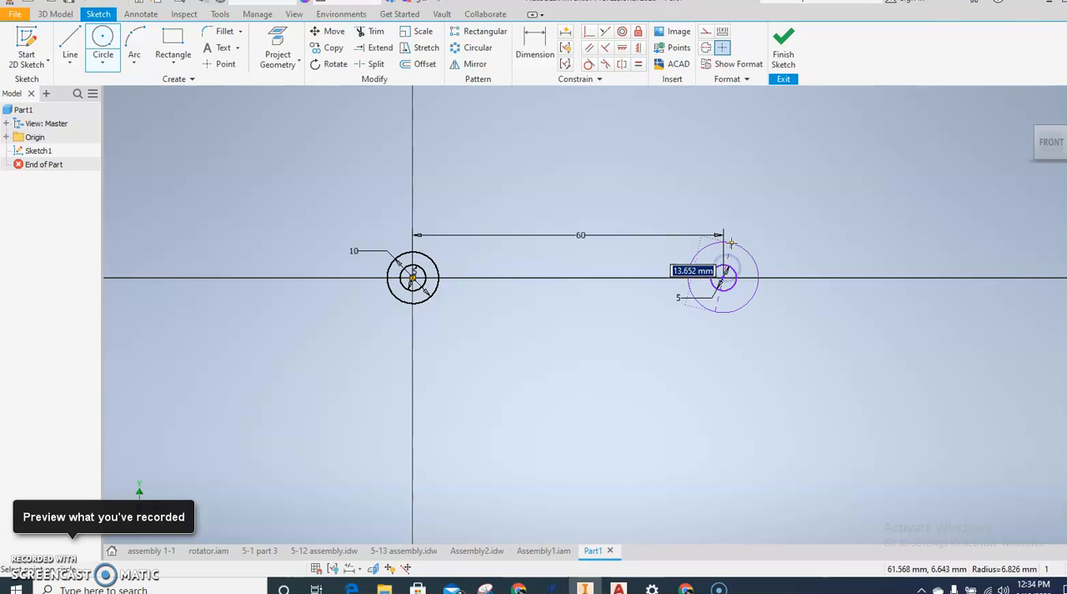
text(10)
key(Return)
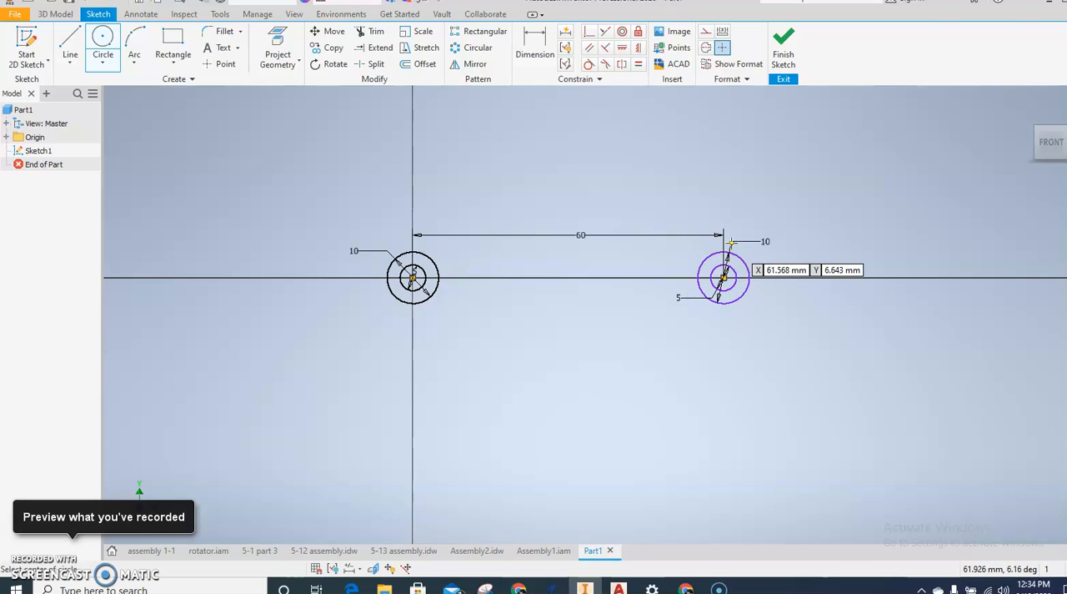
Step: Draw two horizontal lines joining the tops and the bottoms of the two 10 mm circles
click(70, 41)
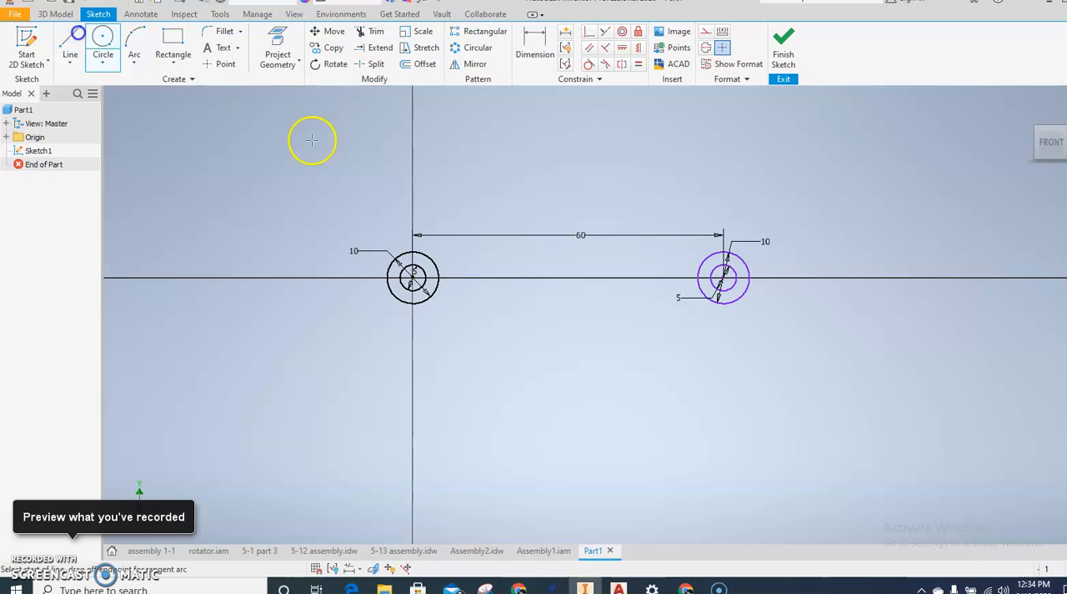
click(413, 251)
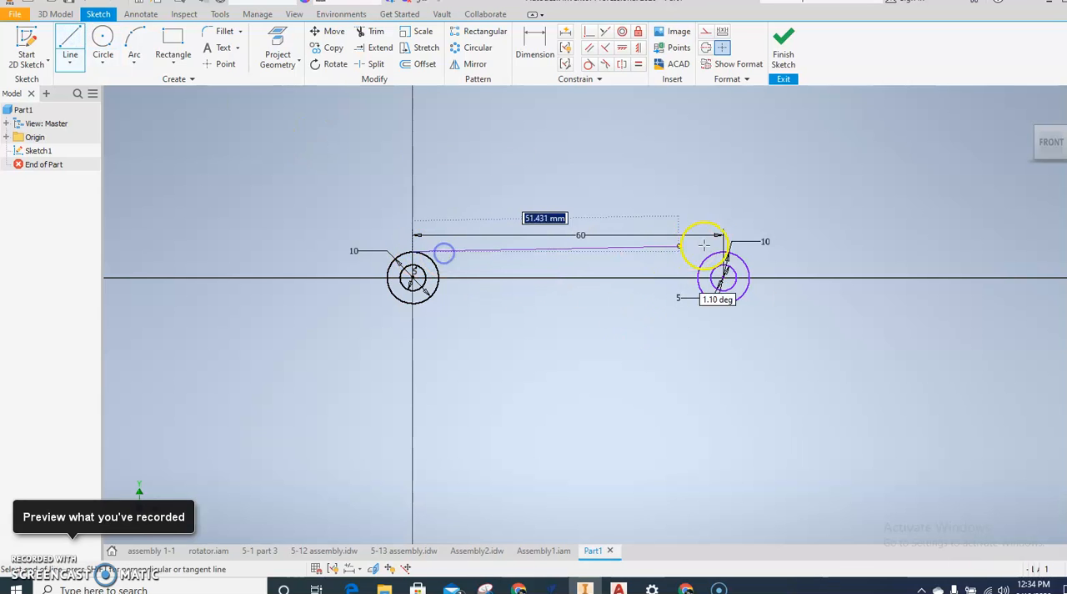
click(725, 251)
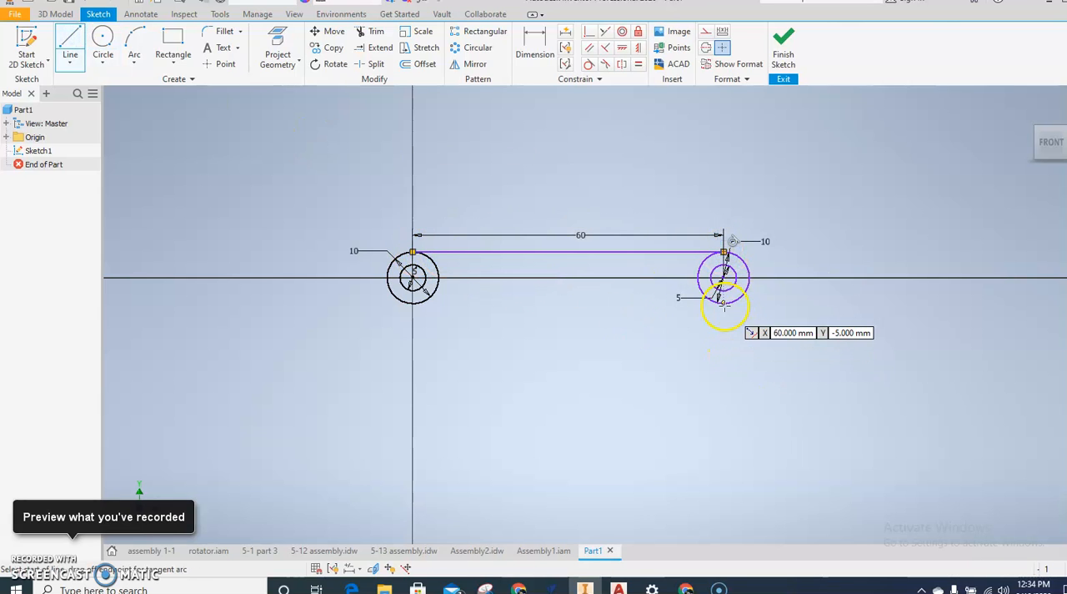
click(415, 303)
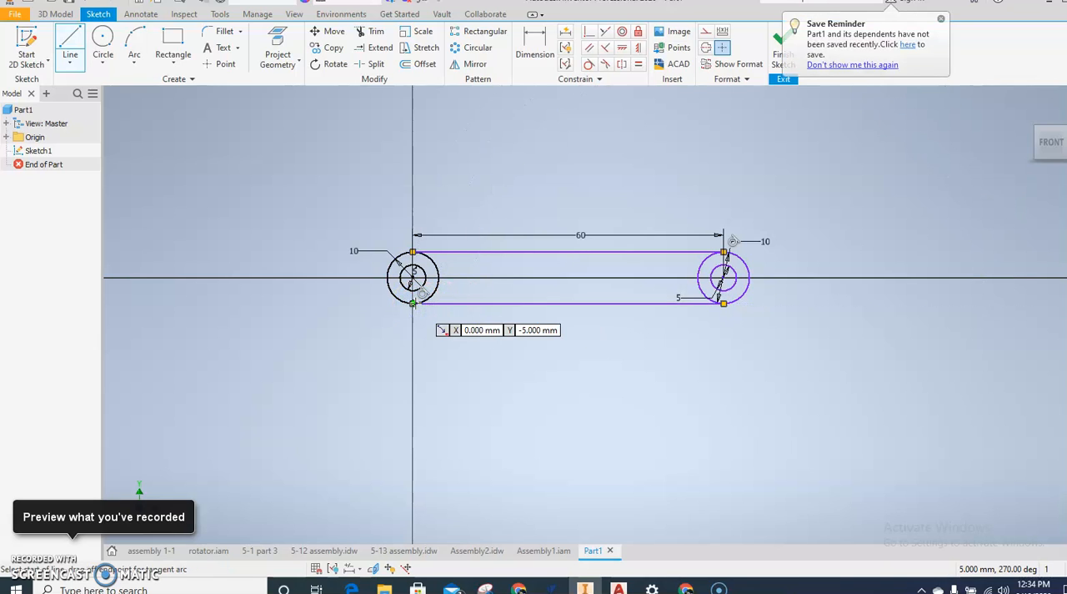
key(Escape)
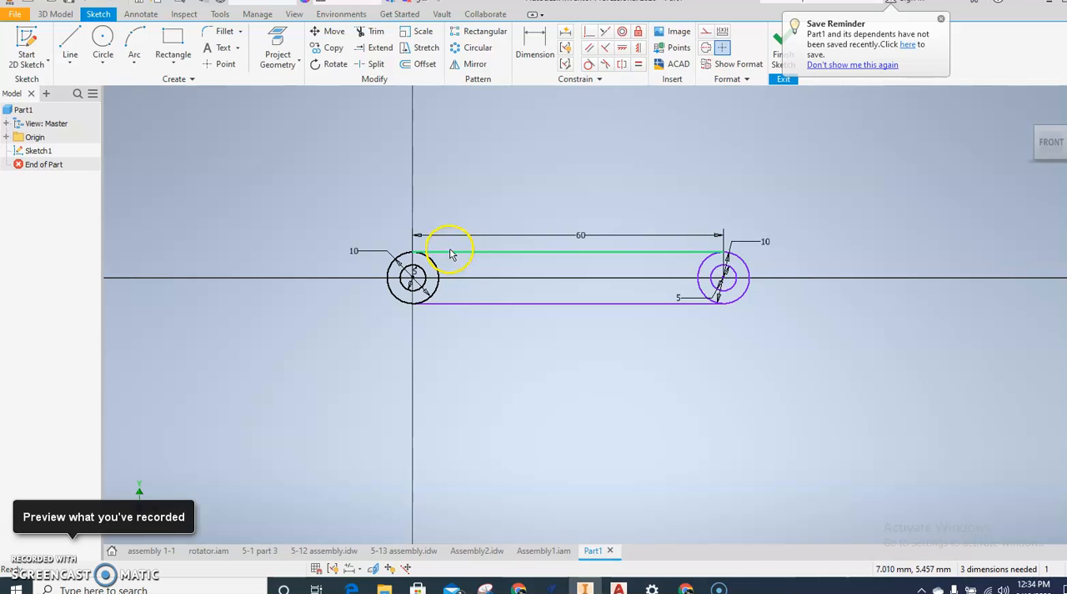
Step: Sketch two 5 mm diameter circles on the horizontal axis between the end holes, about 11 mm and 49 mm from the origin
click(103, 36)
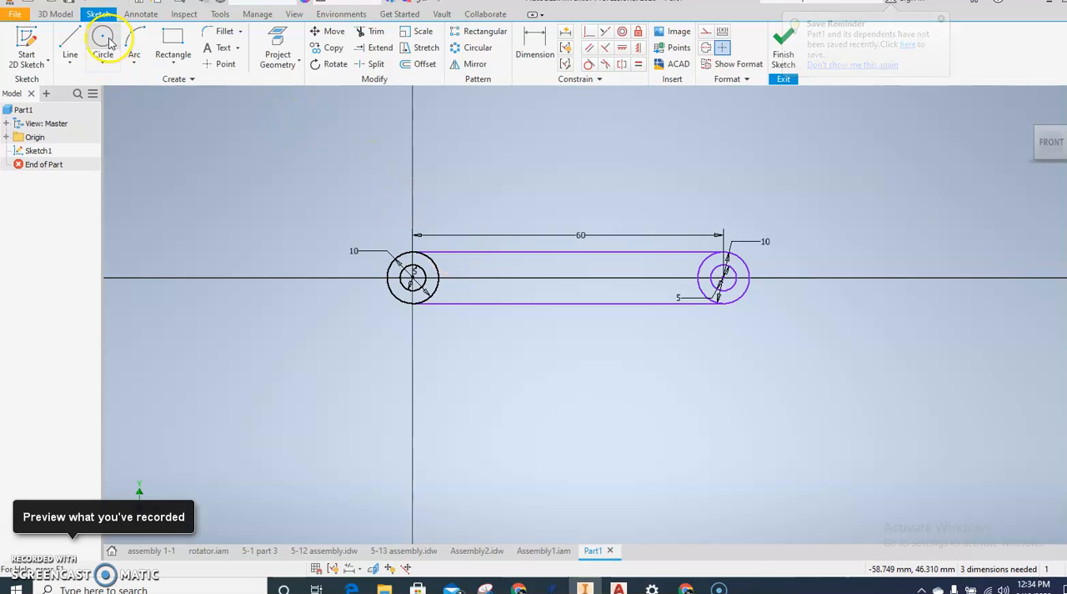
click(468, 276)
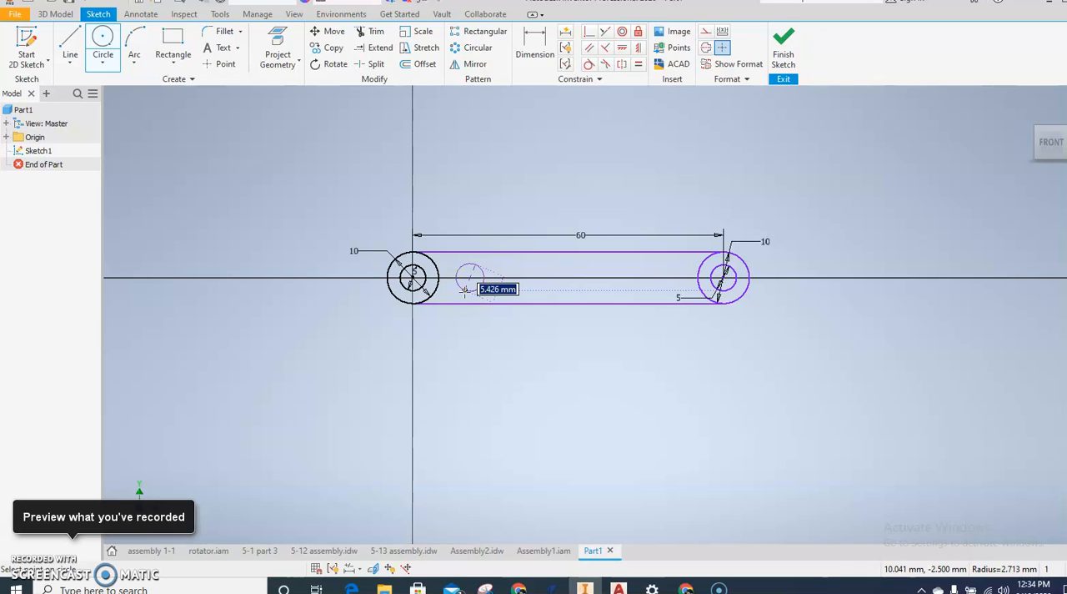
text(5)
key(Return)
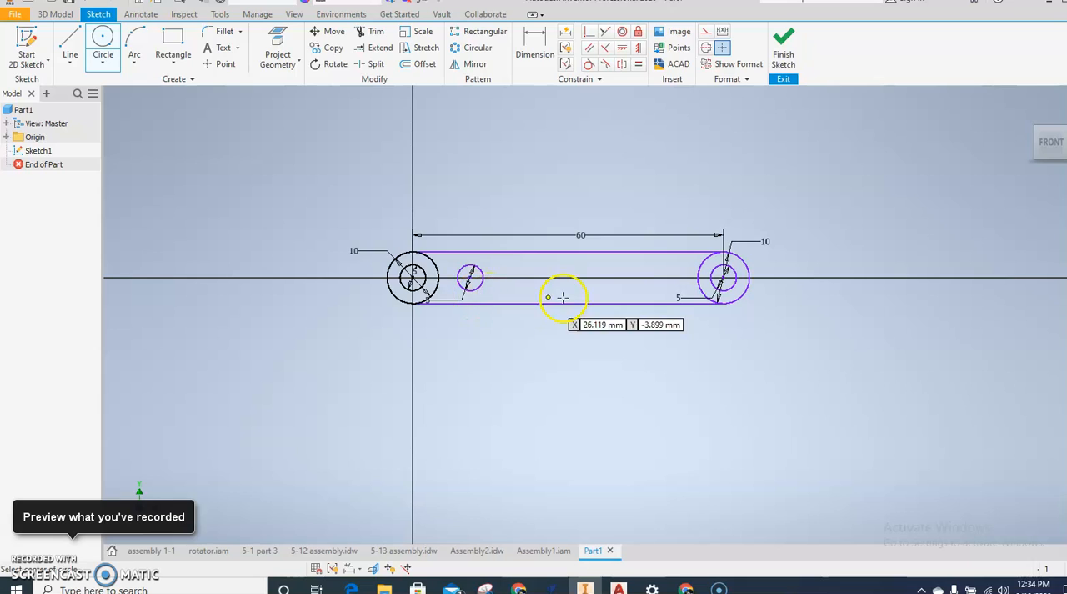
click(666, 277)
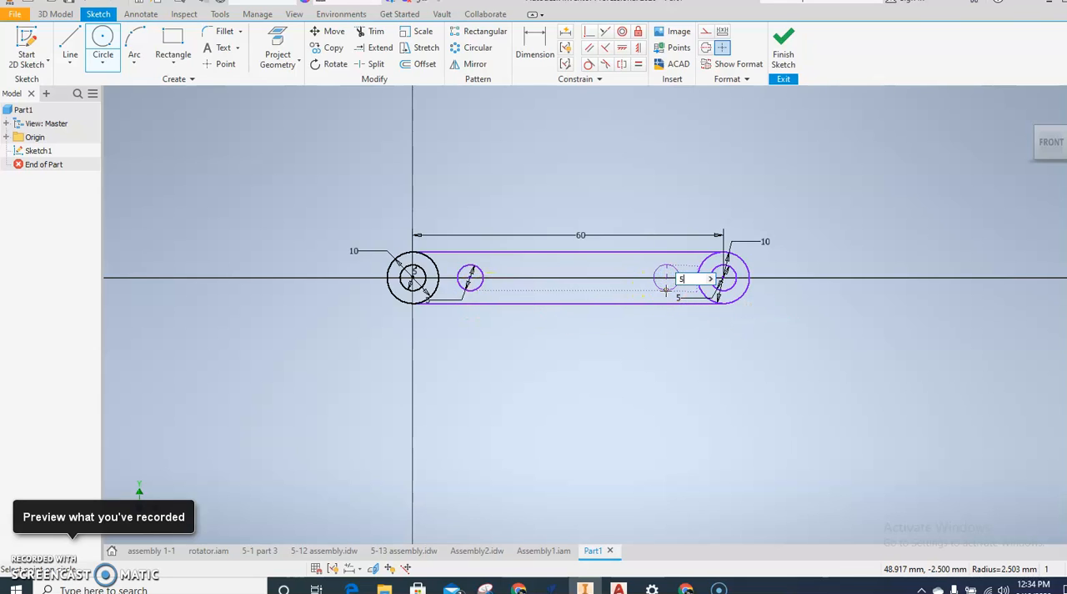
key(Return)
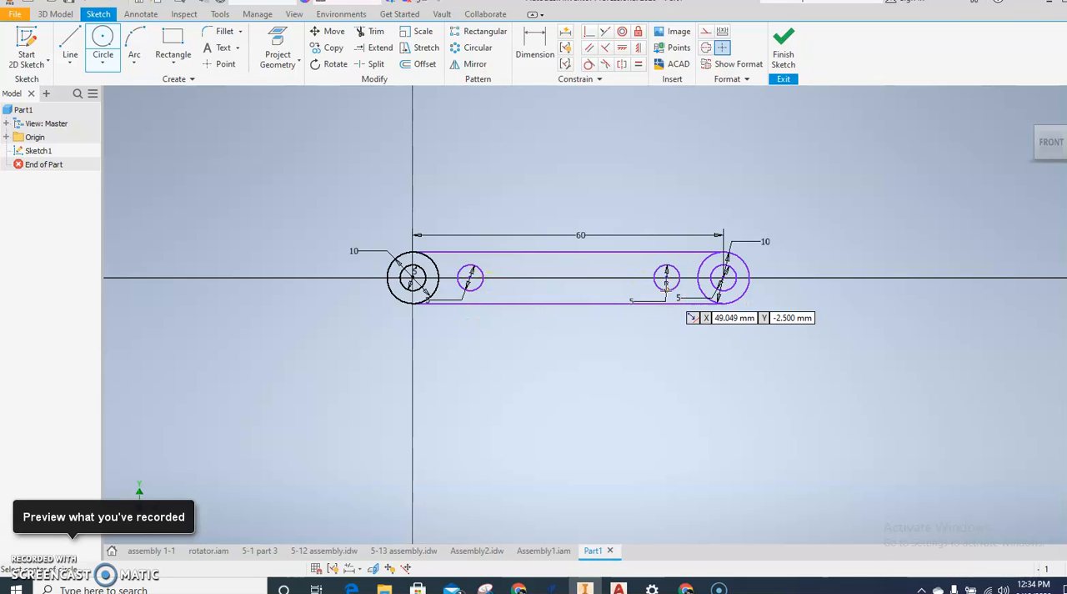
click(535, 37)
click(415, 276)
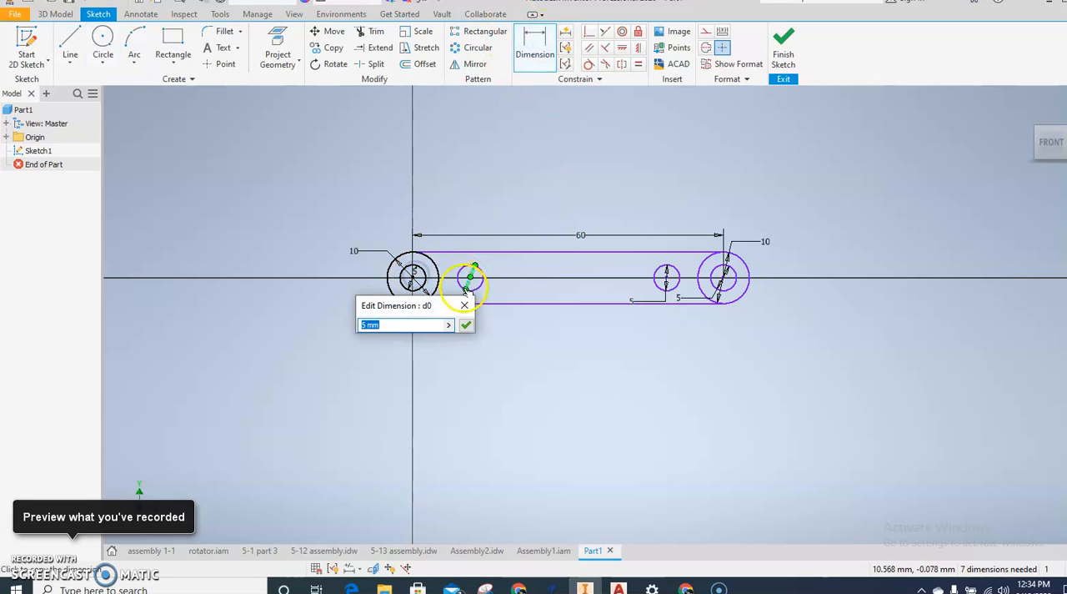
click(464, 304)
Step: Dimension the horizontal distance from the origin hole's centre to the adjacent inner circle's centre and set it to 10 mm
click(536, 56)
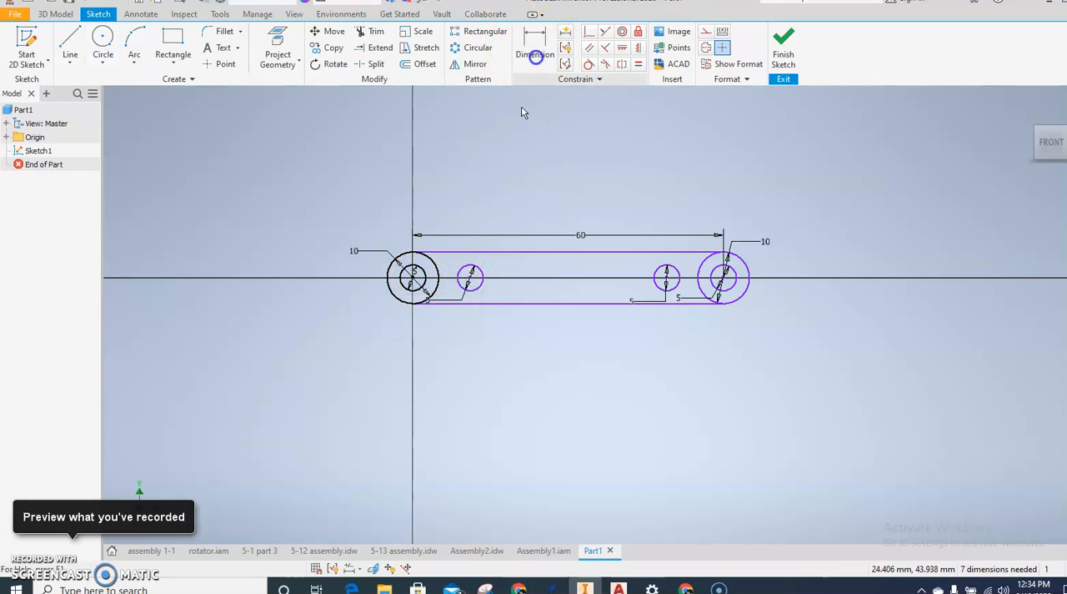
click(414, 279)
click(469, 282)
click(450, 216)
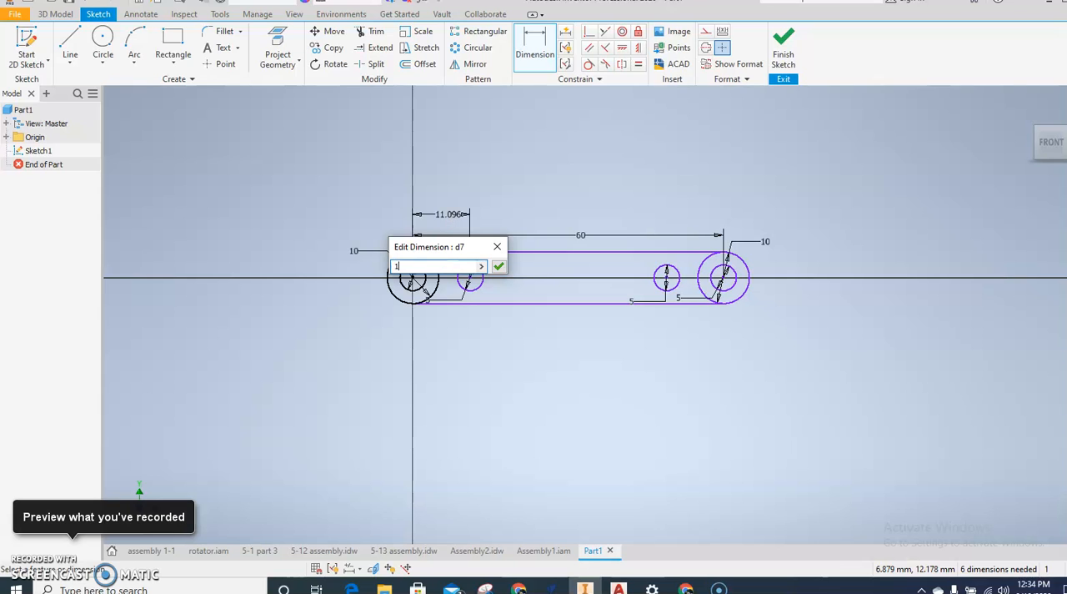
text(10)
key(Return)
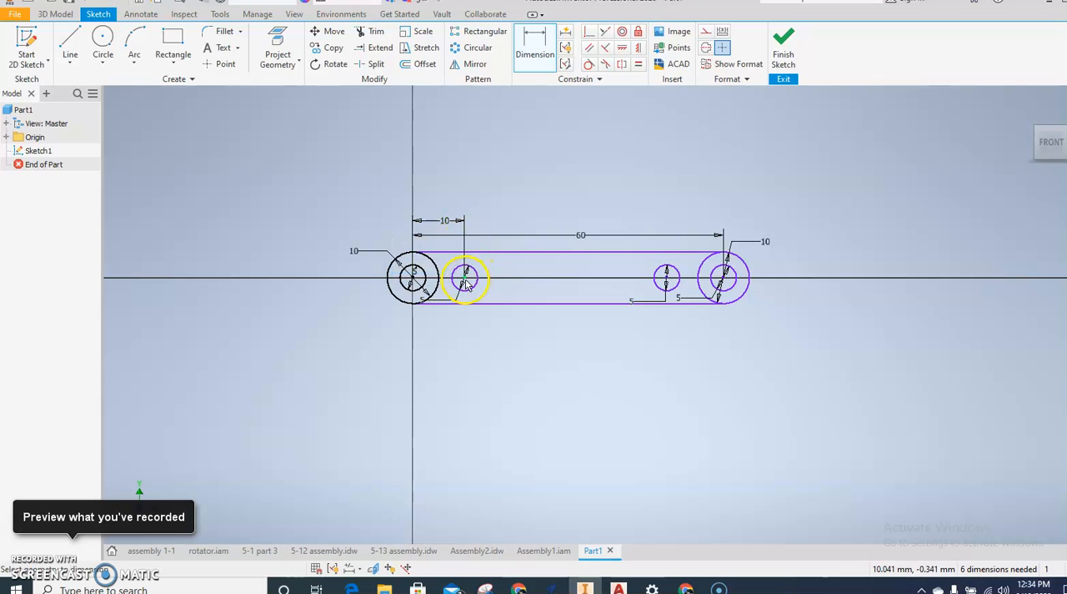
Step: Dimension the horizontal centre-to-centre distance between the two inner 5 mm circles and set it to 40 mm
click(664, 286)
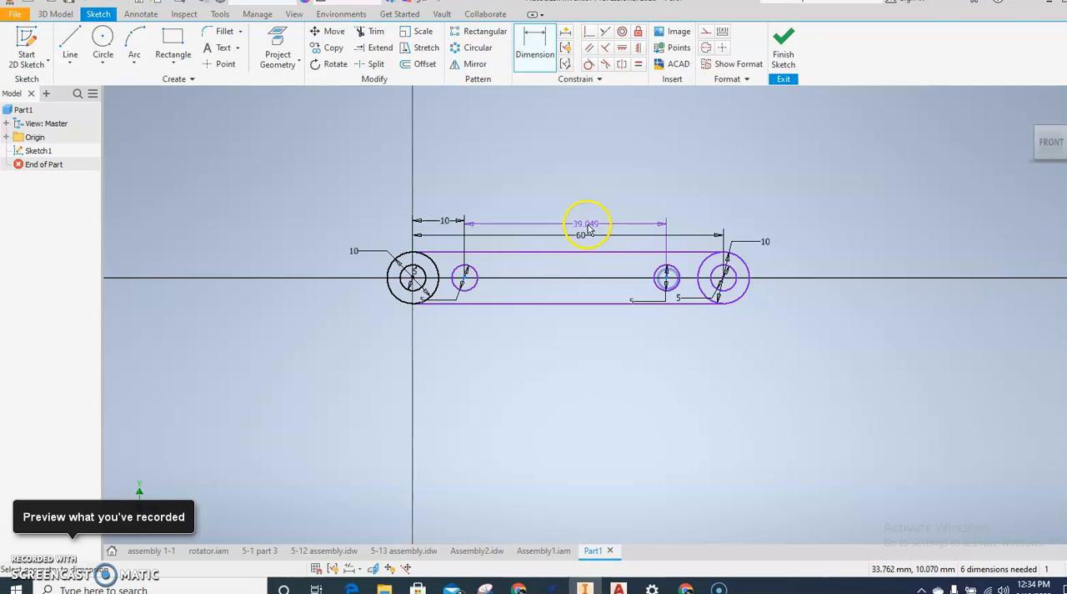
click(581, 224)
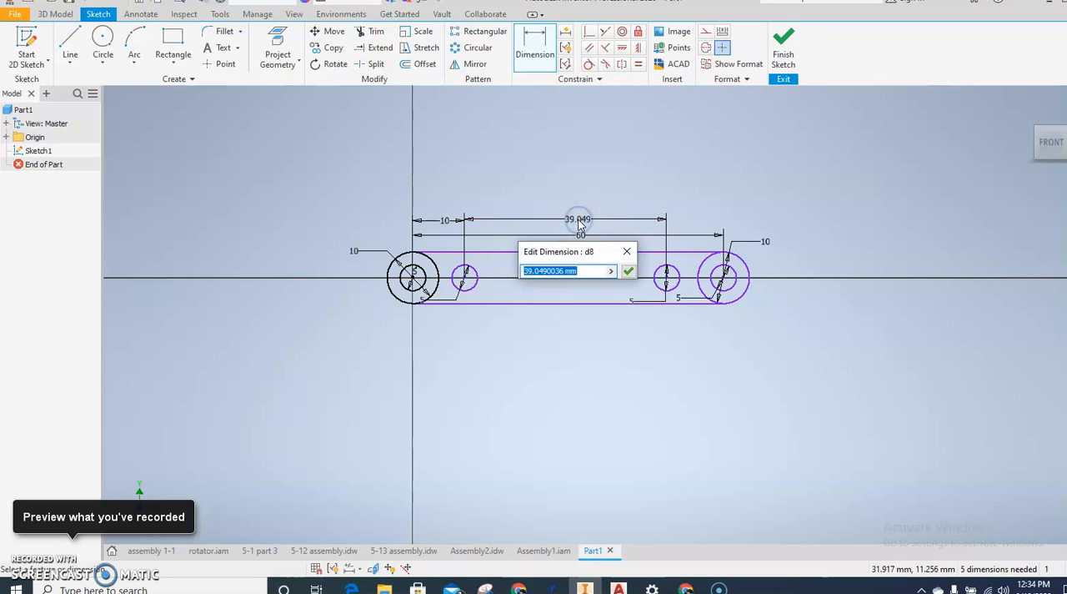
key(Return)
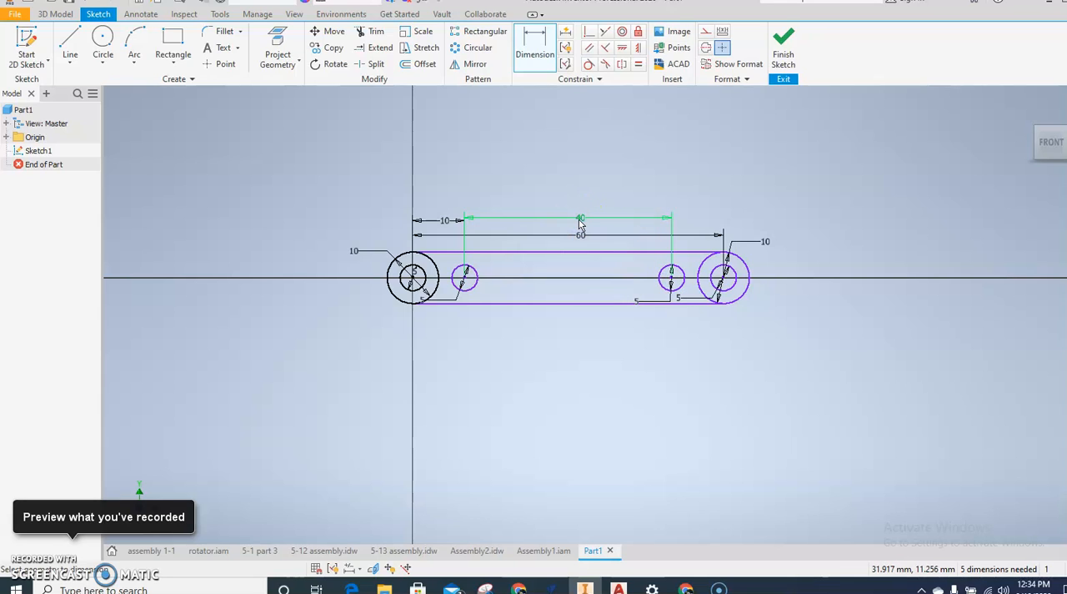
click(529, 210)
Step: Trim away the inward-facing halves of the two 10 mm circles to leave a rounded link outline
click(368, 35)
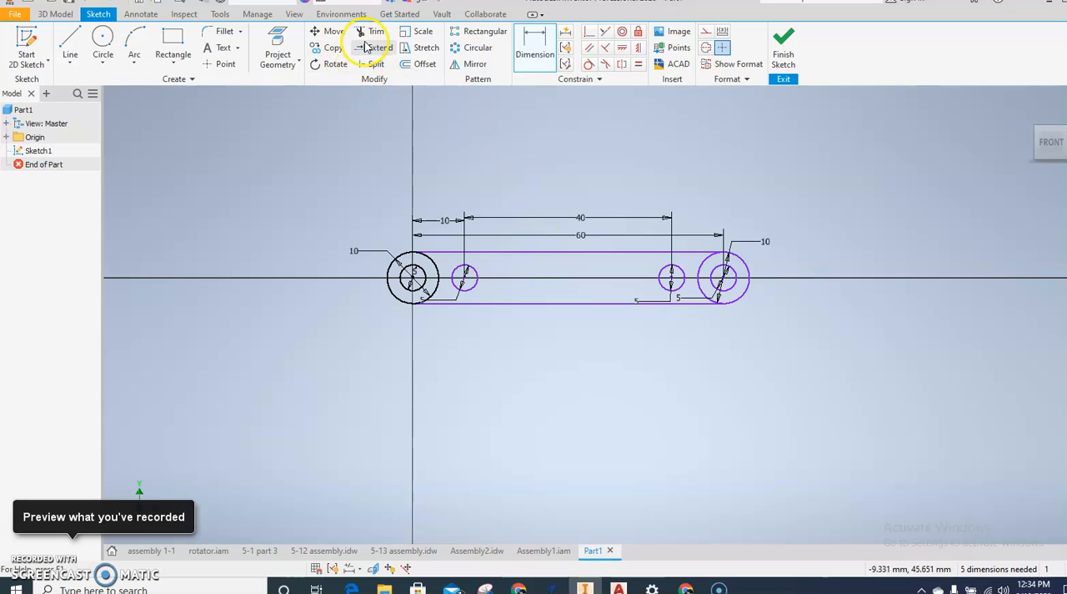
click(432, 262)
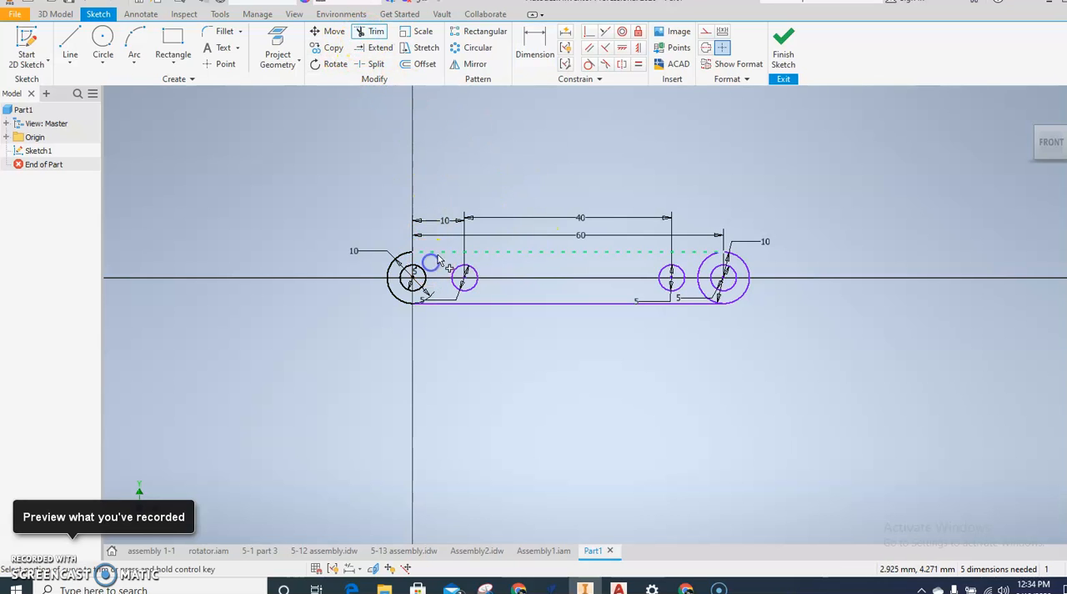
scroll(695, 267, up, 3)
Step: Draw two horizontal lines joining the tops and the bottoms of the two inner 5 mm circles
click(70, 41)
click(346, 348)
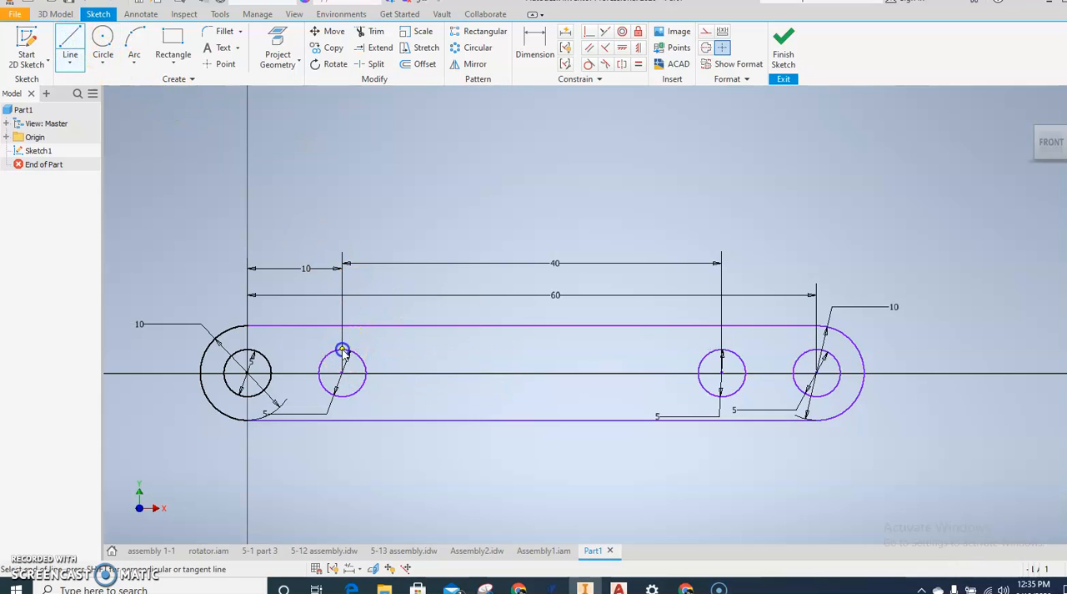
click(719, 352)
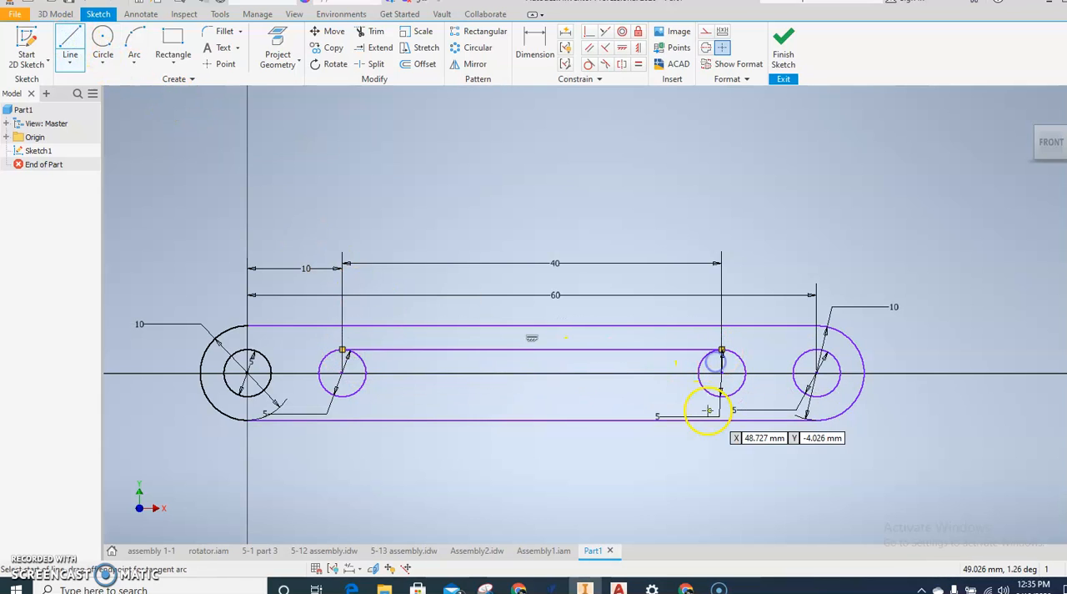
click(362, 396)
Step: Trim the inward-facing halves of the inner circles to form the 40 mm slot, and finish the sketch
click(375, 32)
click(364, 365)
click(706, 374)
click(784, 51)
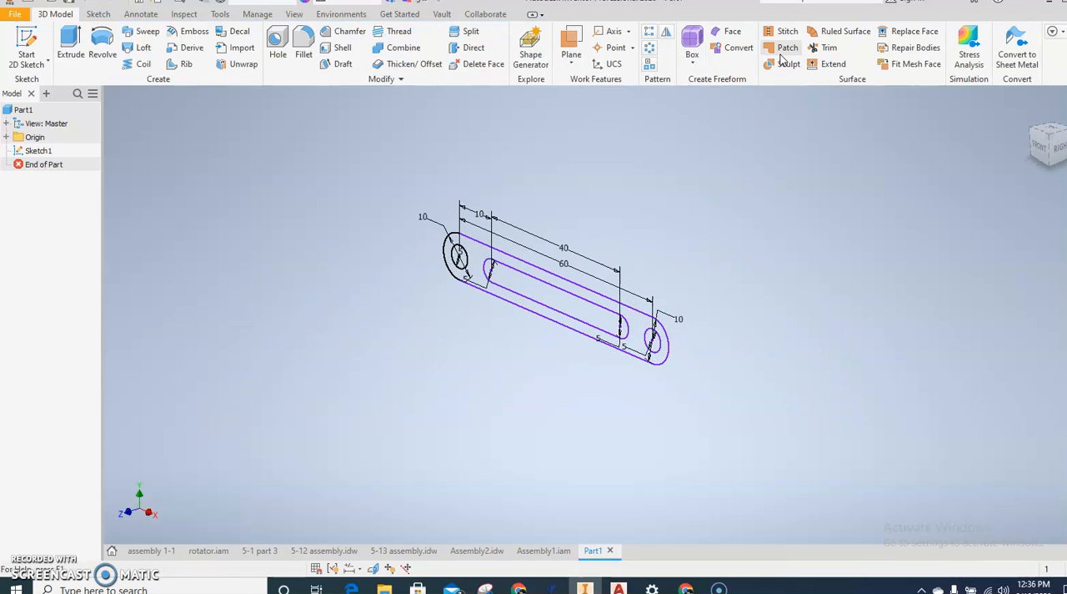
Step: Check the fly link's thickness in assembly2.pdf in the browser and extrude the link profile, excluding holes and slot, by 3 mm in Inventor
click(71, 46)
click(519, 584)
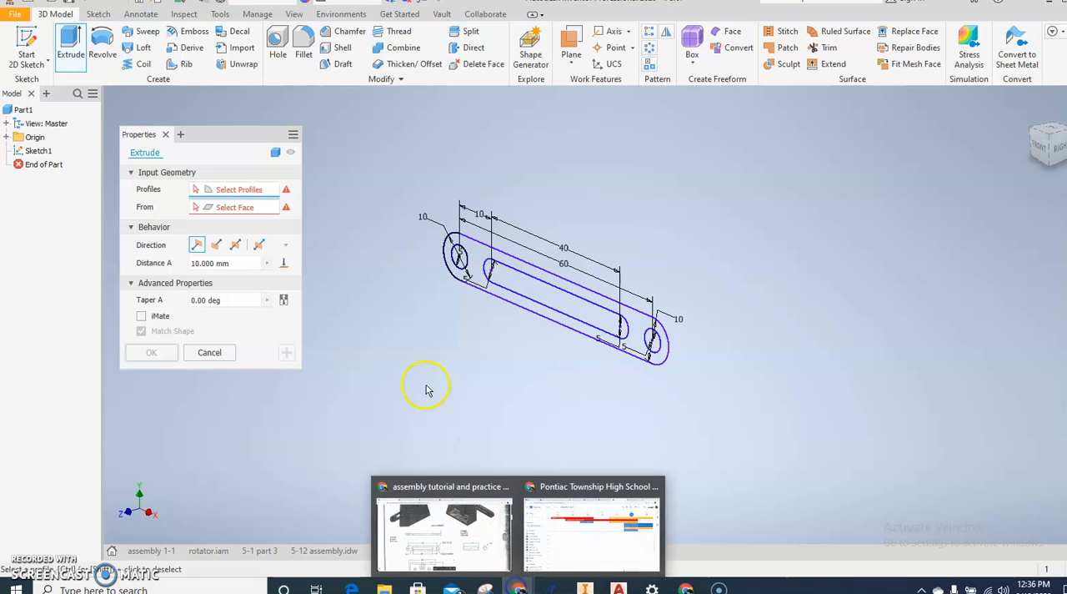
click(429, 544)
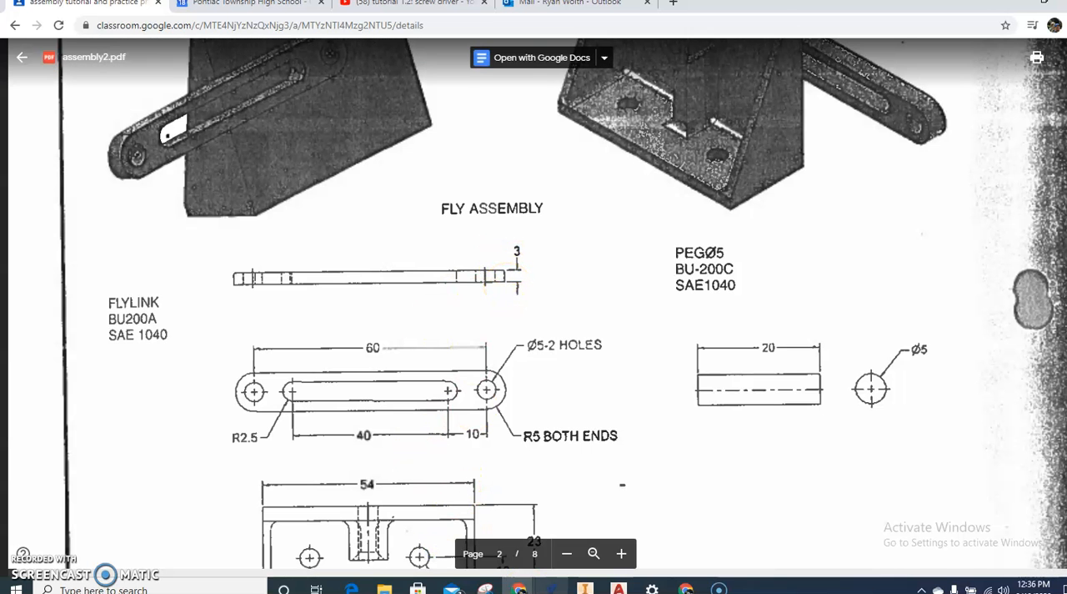
click(586, 588)
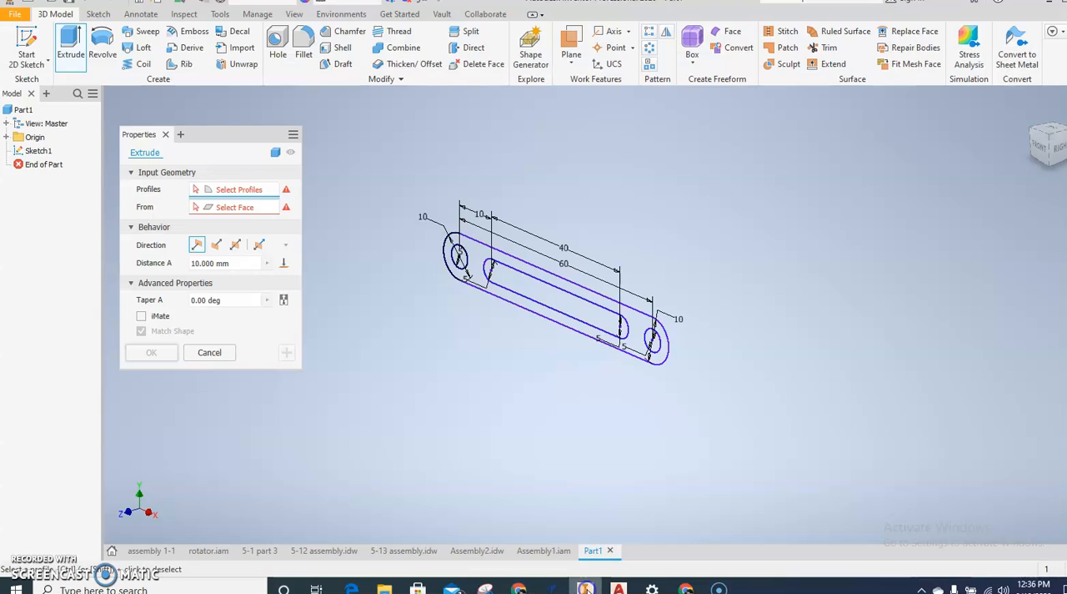
click(443, 250)
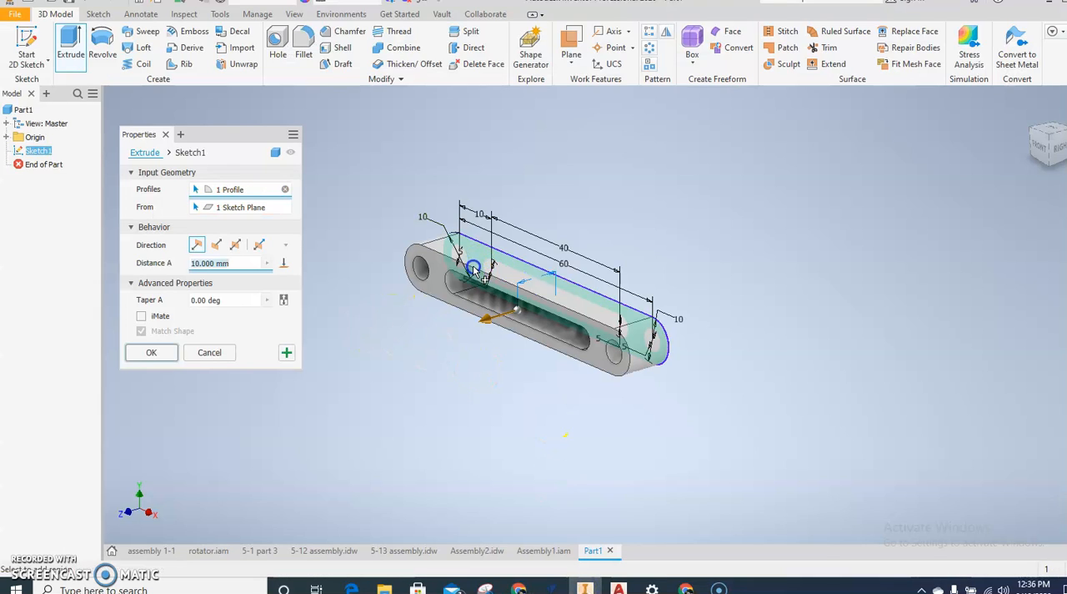
click(237, 262)
text(3)
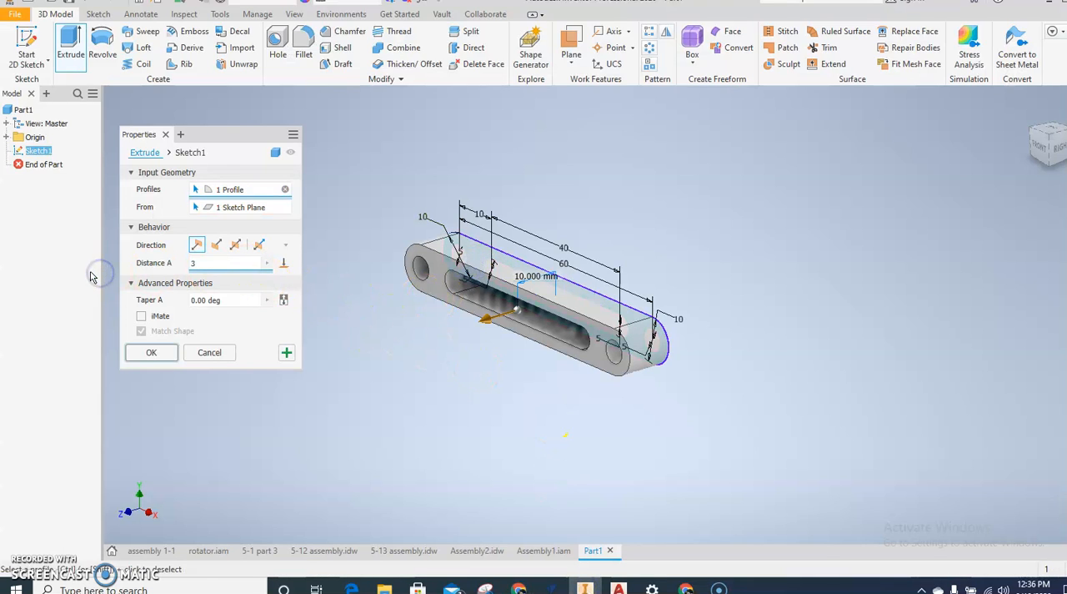
click(149, 357)
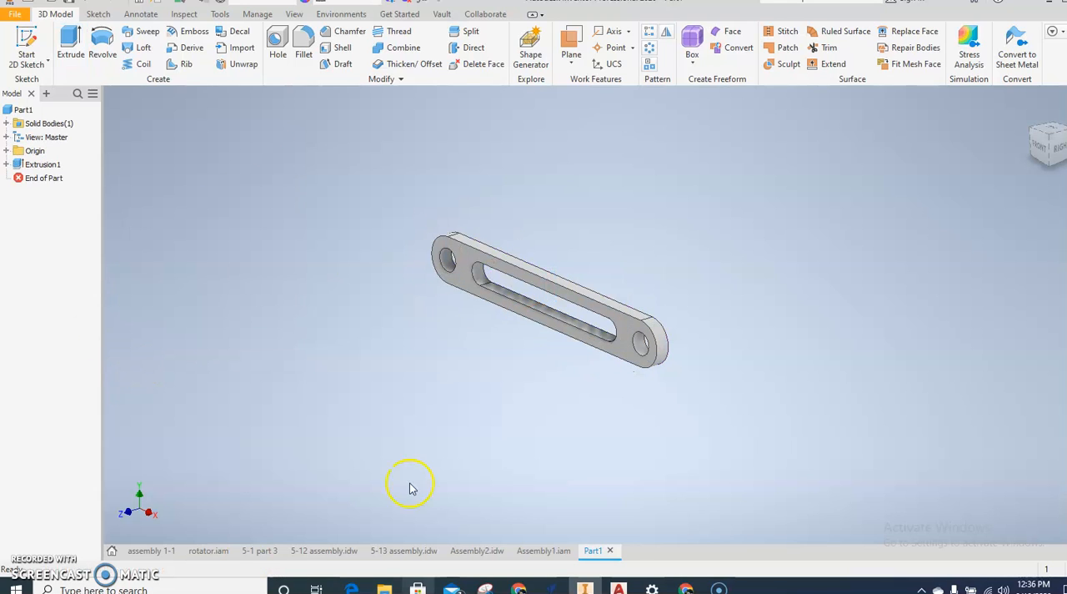
Step: Start saving the part, create a folder named Fly wheel inside inventor tutorials, and open it
click(15, 15)
click(46, 159)
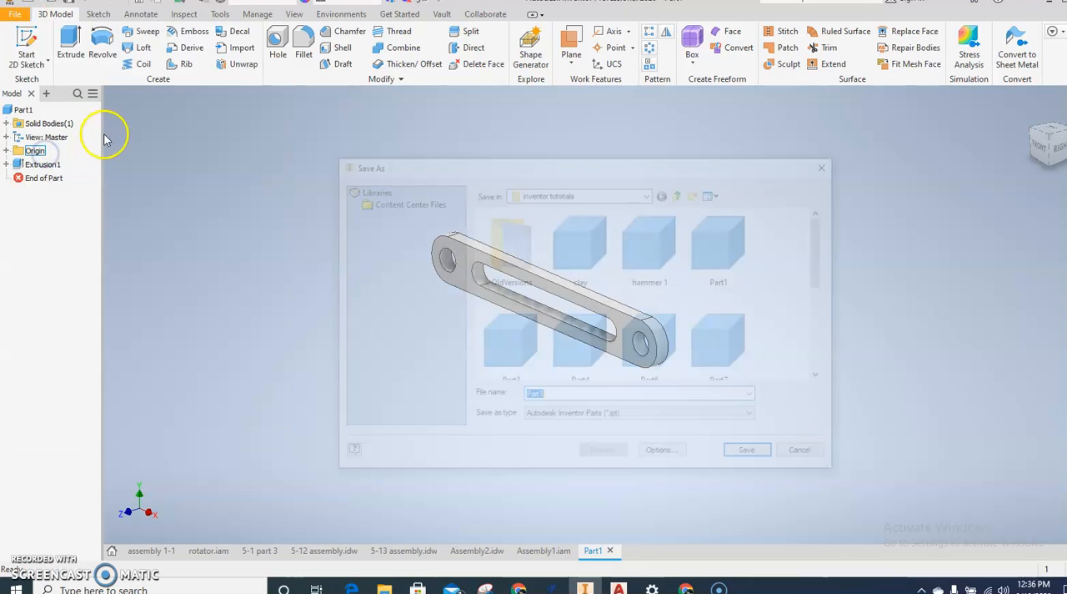
click(696, 192)
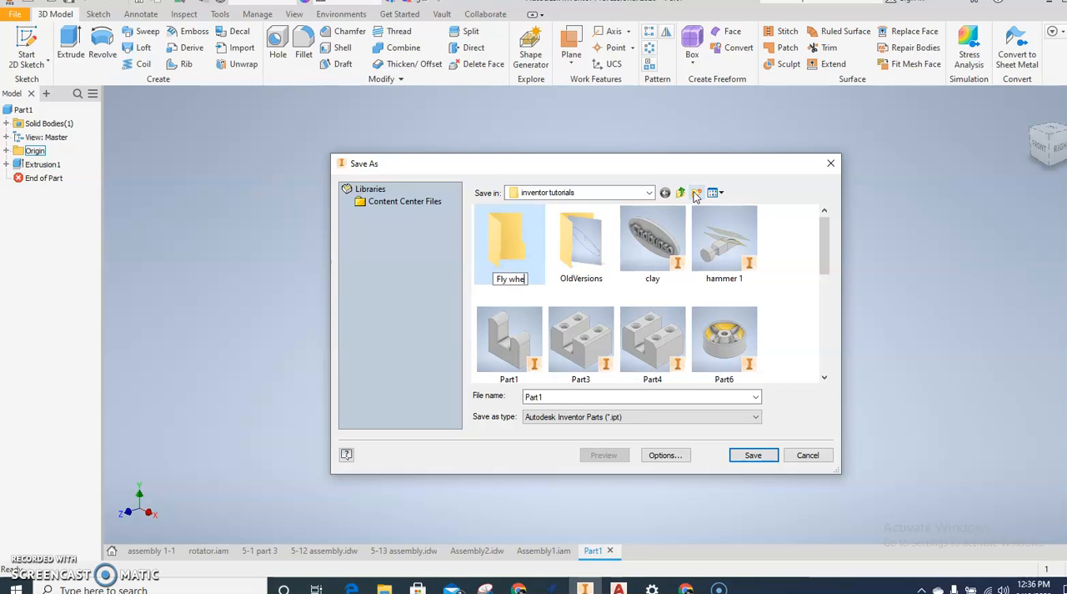
double_click(503, 255)
Step: Name the part file flylink, check the part name in assembly2.pdf in the browser, and return to Inventor to save it
double_click(604, 398)
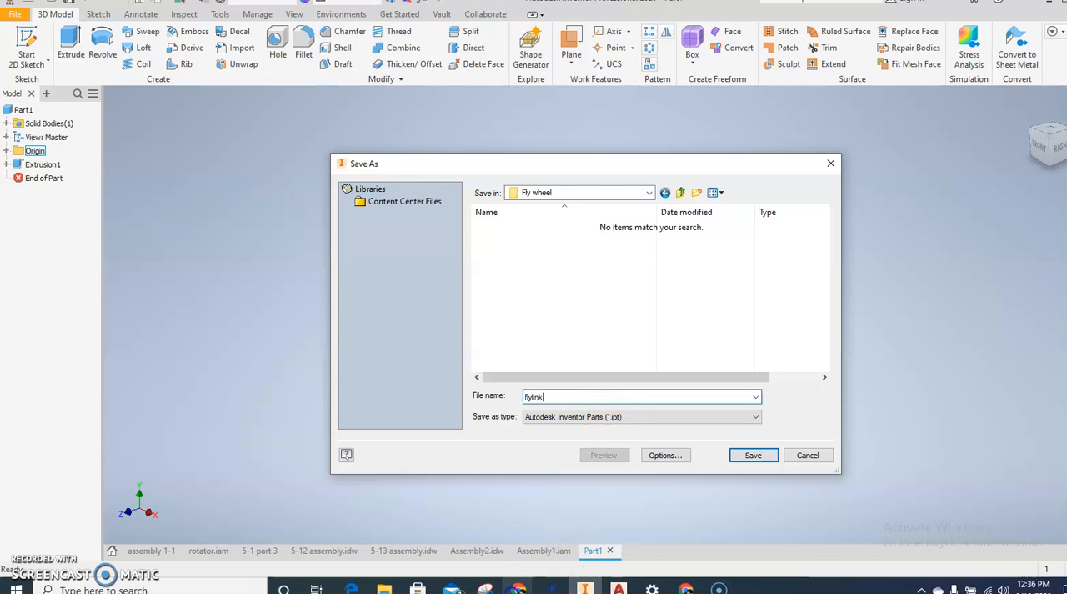
mouse_move(517, 588)
click(465, 541)
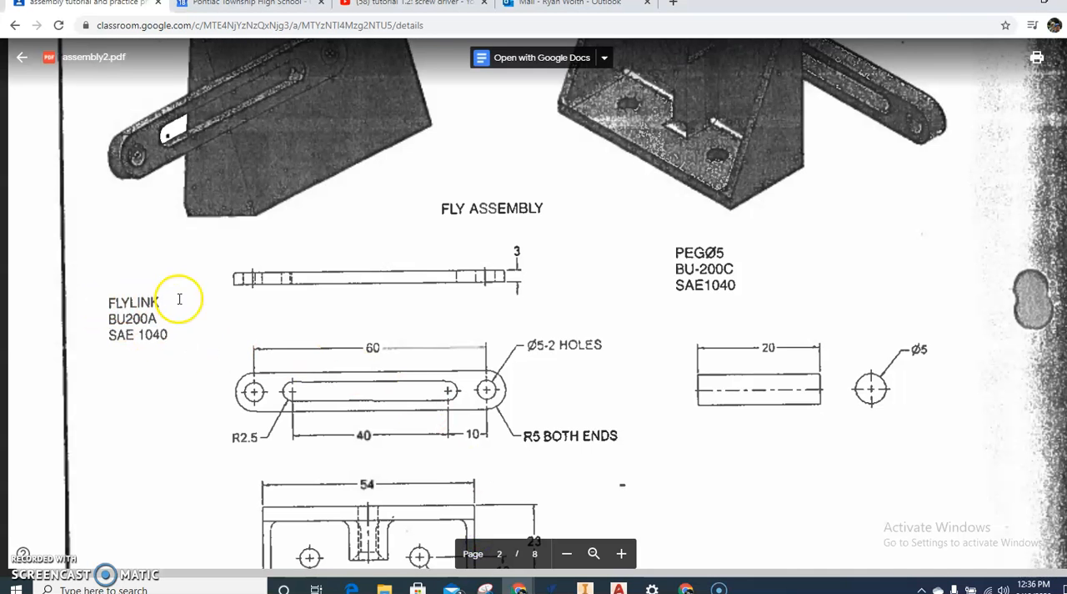
click(581, 589)
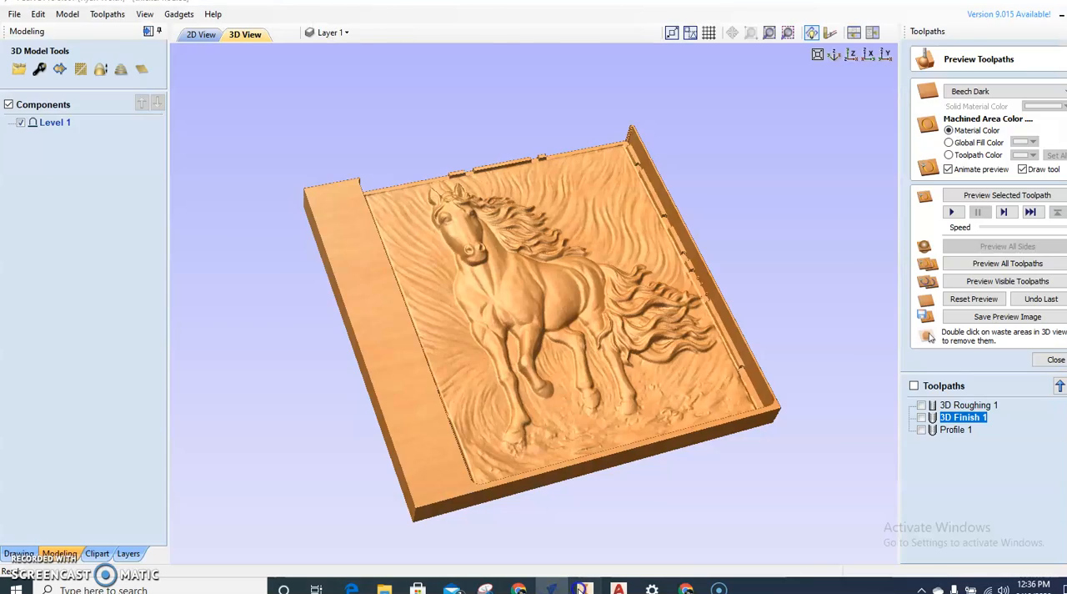
click(581, 589)
click(745, 452)
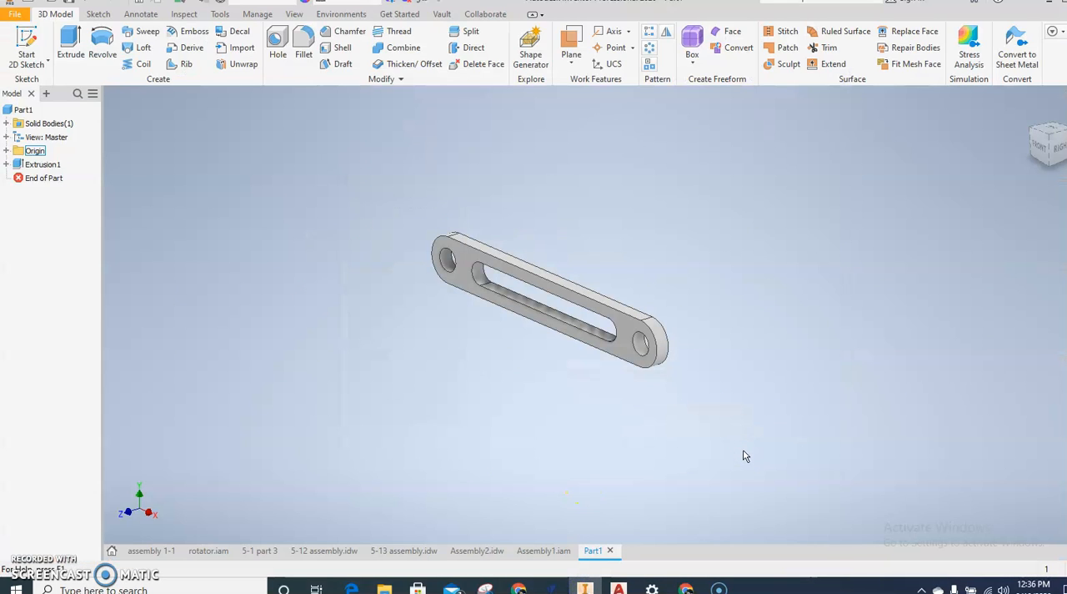
scroll(620, 291, down, 5)
middle_drag(587, 284, 447, 275)
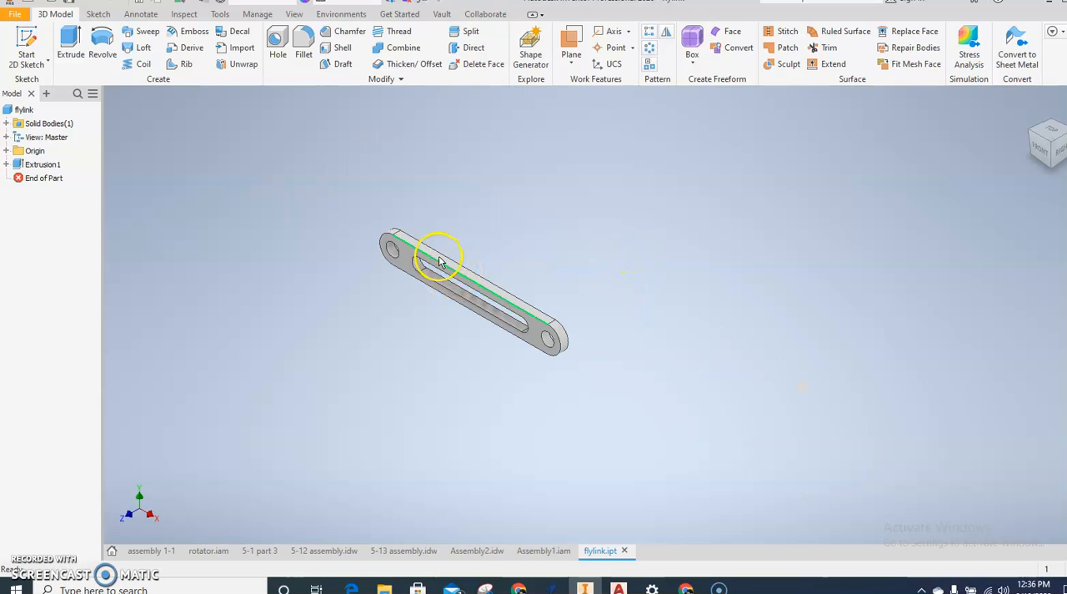
Step: Create a new part from the metric Standard (mm).ipt template and start a 2D sketch on the XY plane
scroll(437, 254, up, 3)
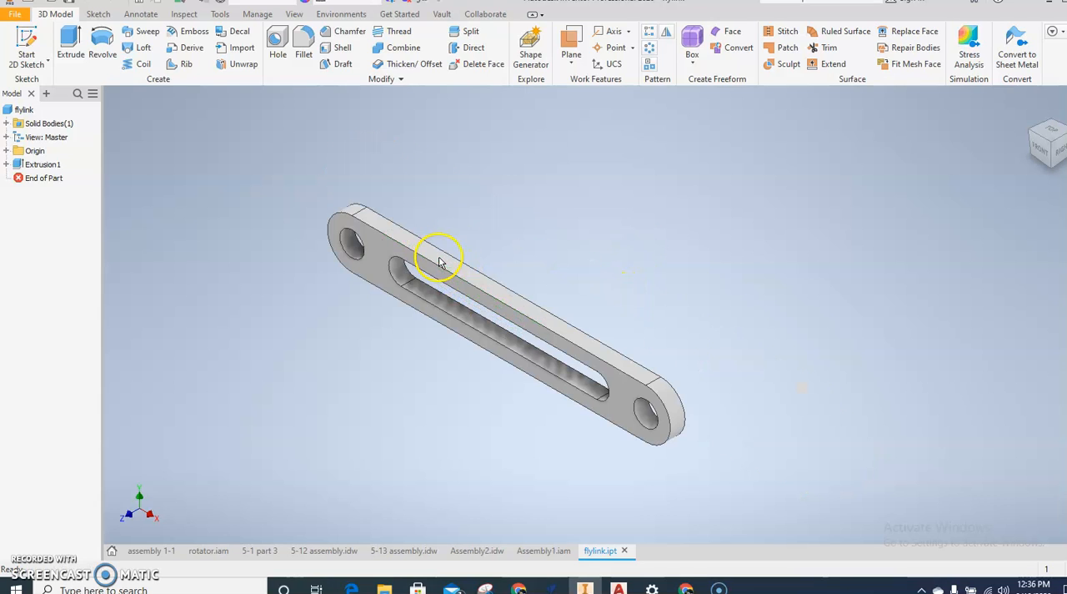
click(18, 15)
click(26, 61)
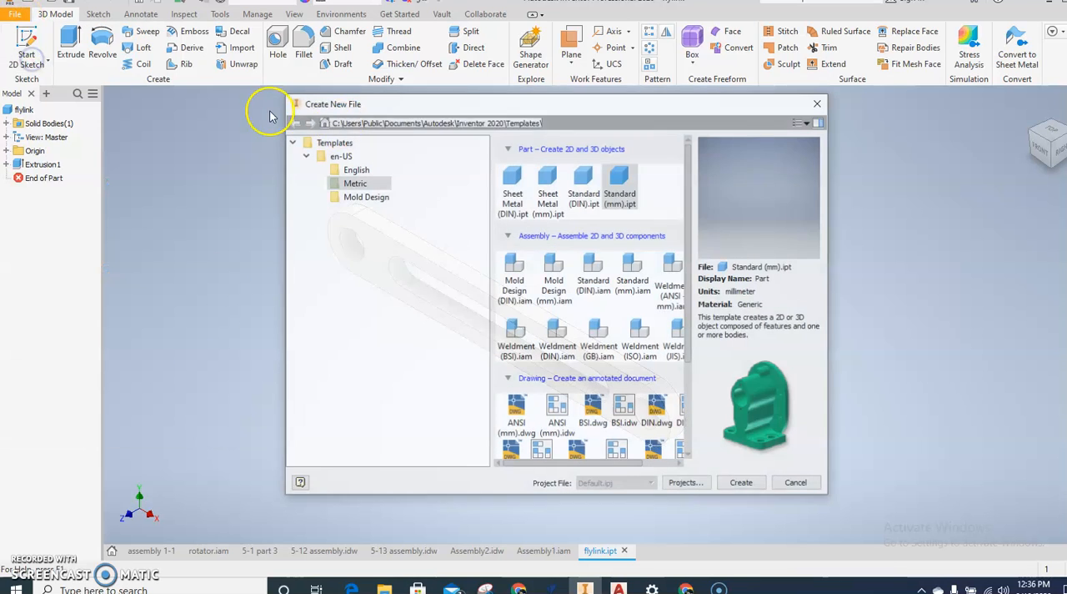
double_click(621, 185)
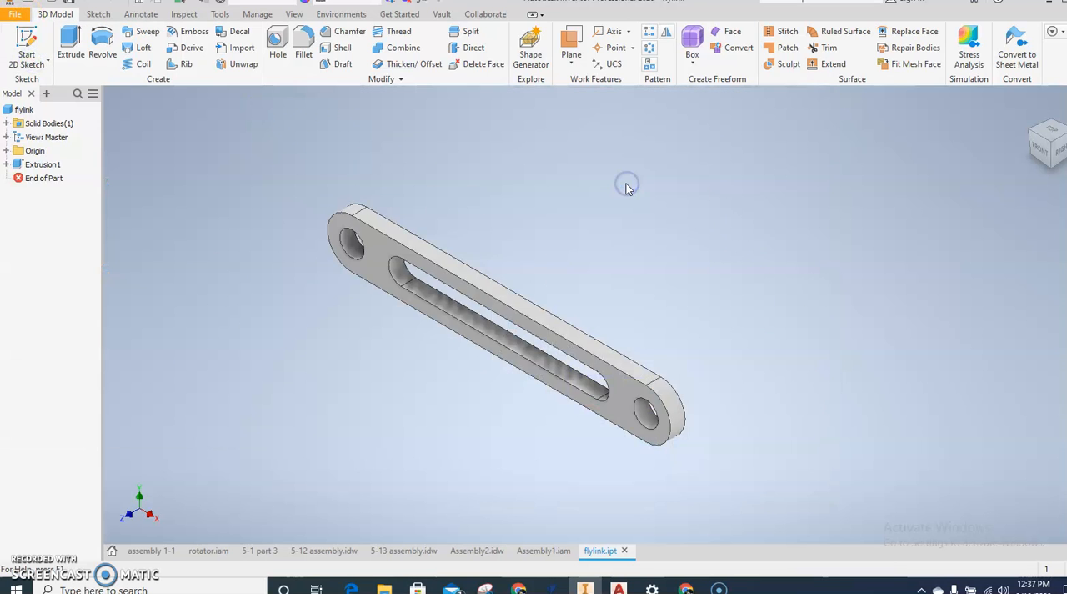
click(25, 60)
click(537, 192)
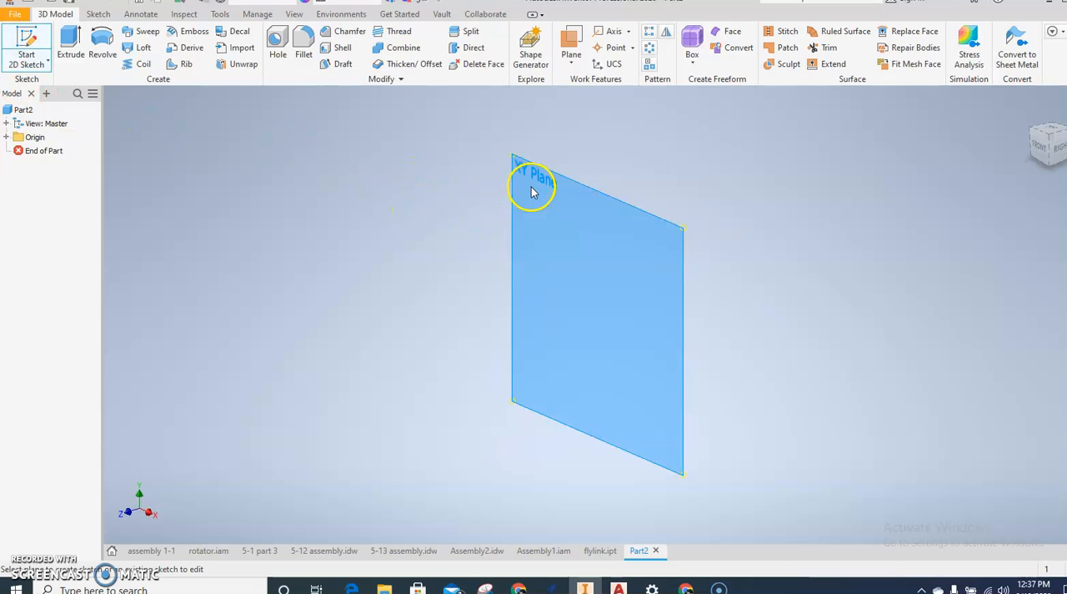
Step: Draw a 5 mm diameter circle centred on the origin and finish the sketch
click(101, 41)
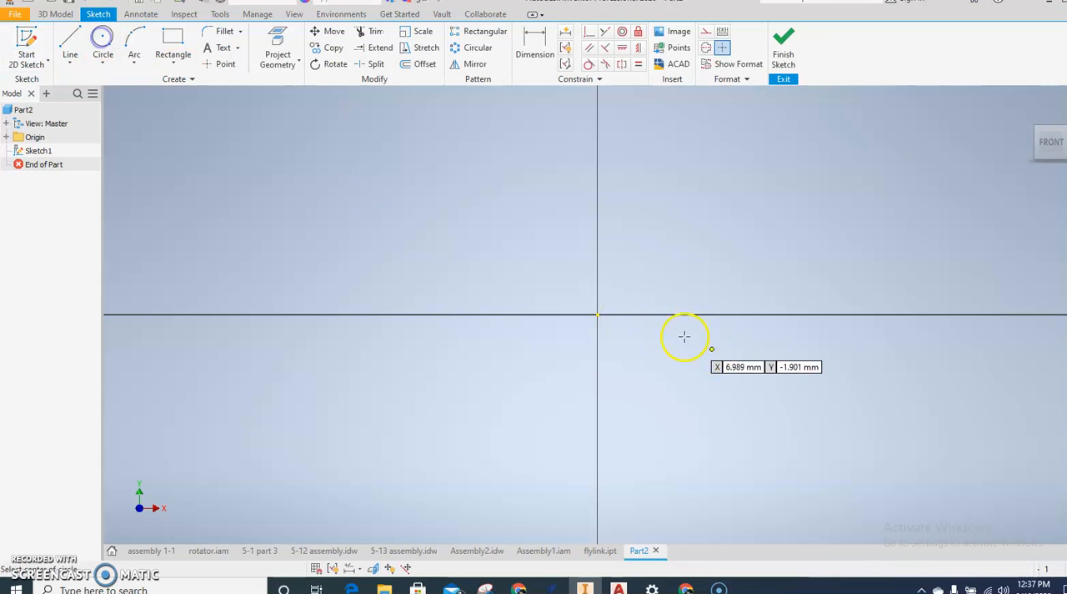
click(599, 316)
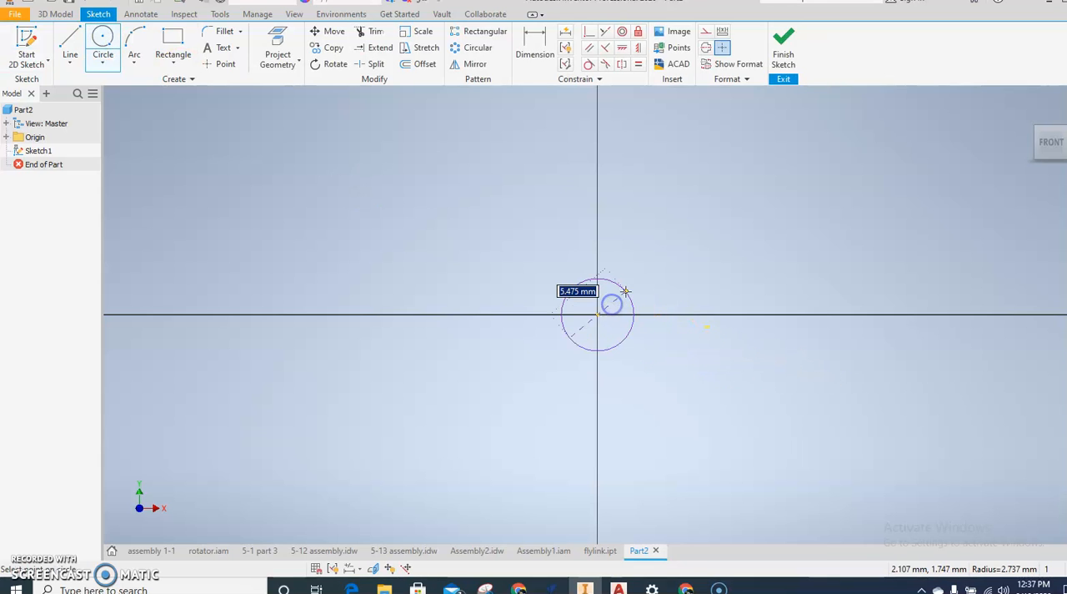
text(5)
key(Return)
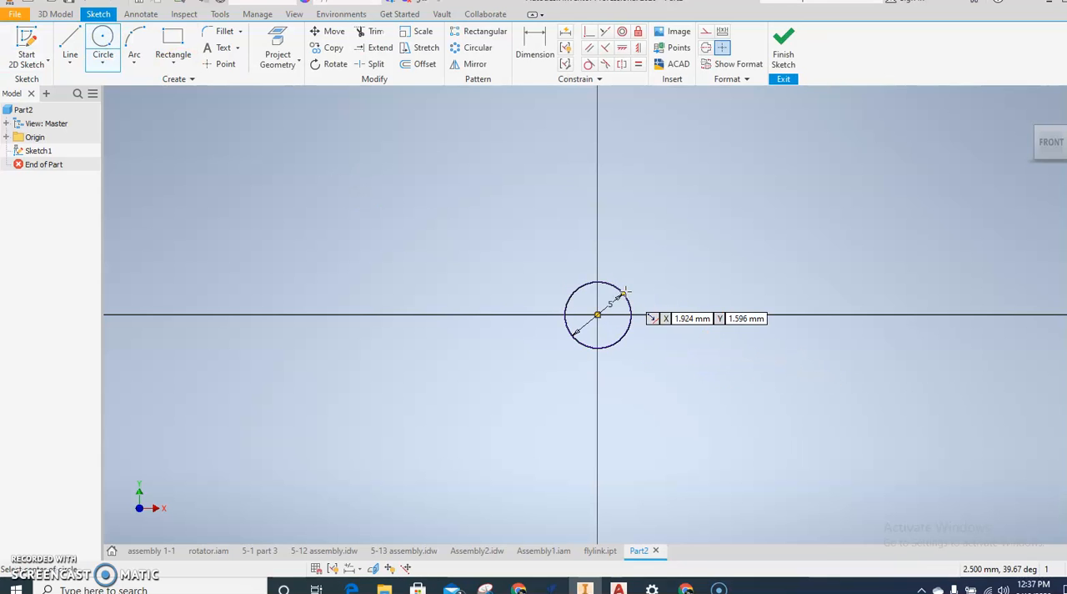
click(779, 44)
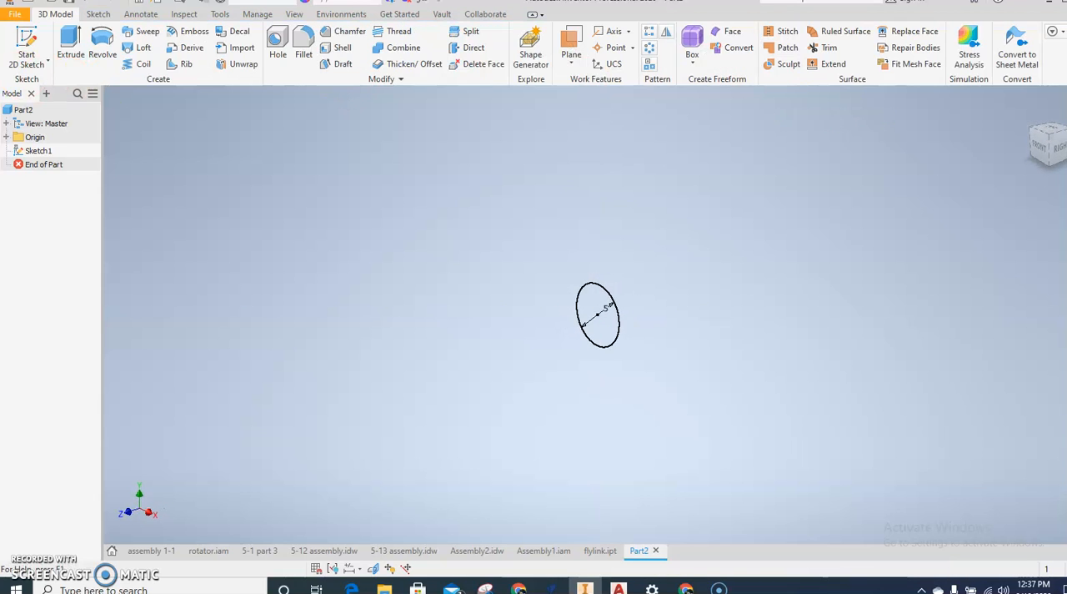
Step: Extrude the circle by 20 mm and give the cylinder the Foil Gold appearance
click(70, 41)
click(580, 325)
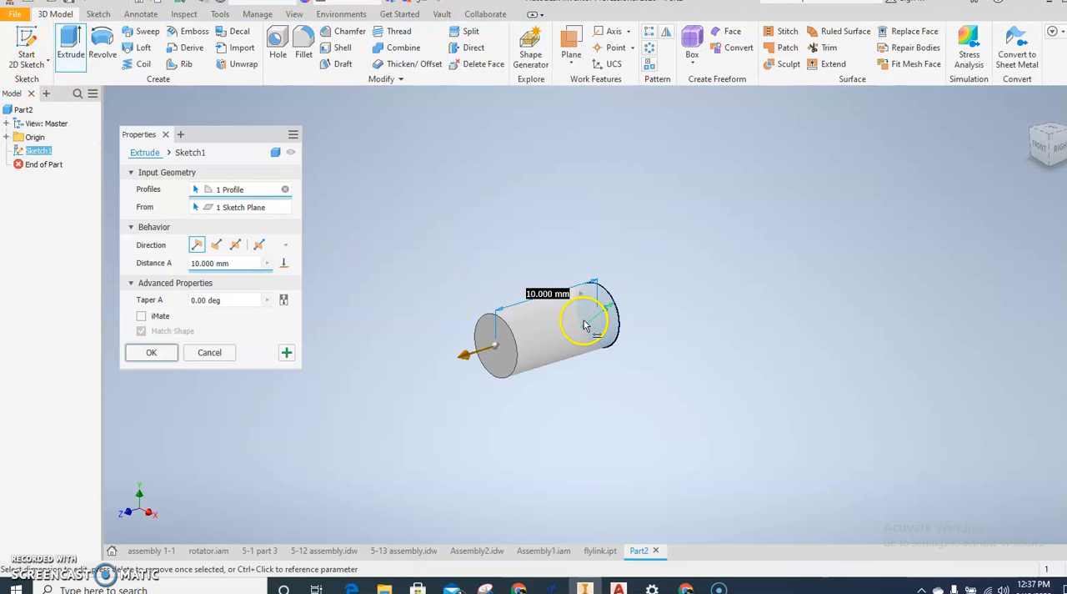
text(20)
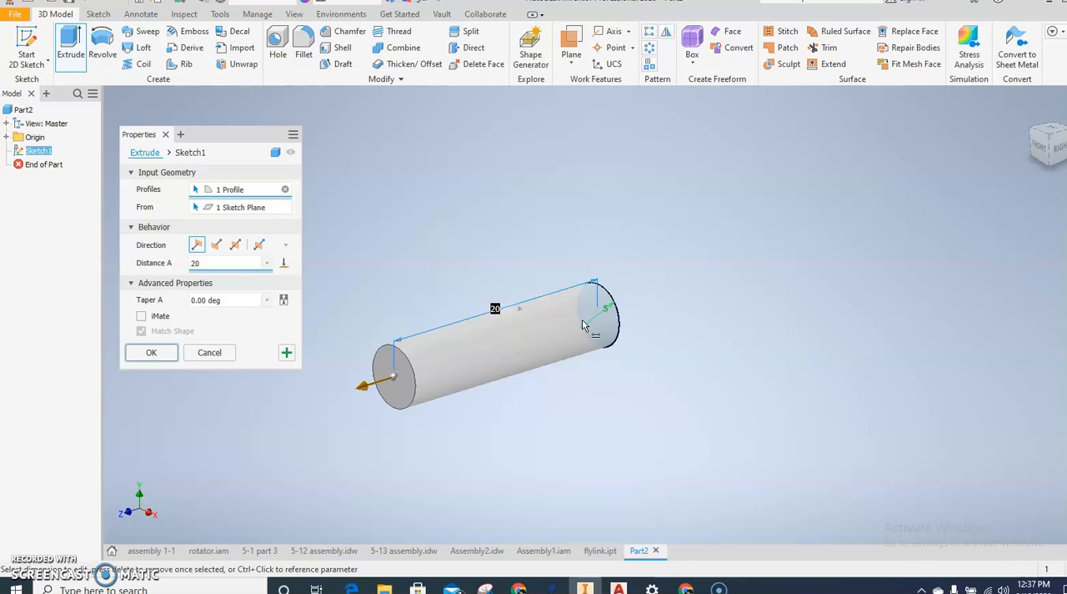
click(151, 352)
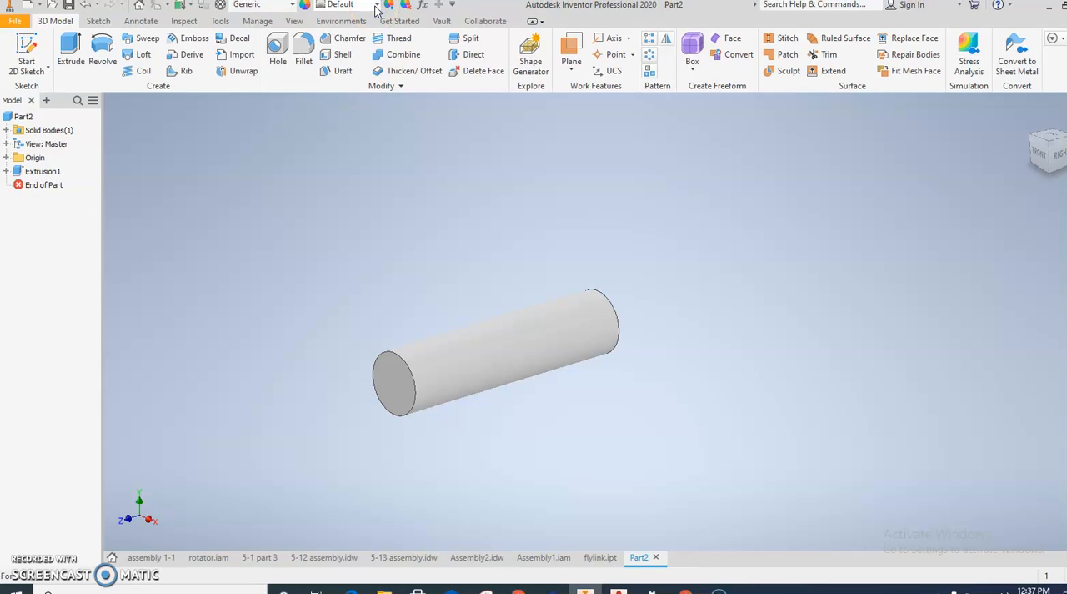
click(377, 5)
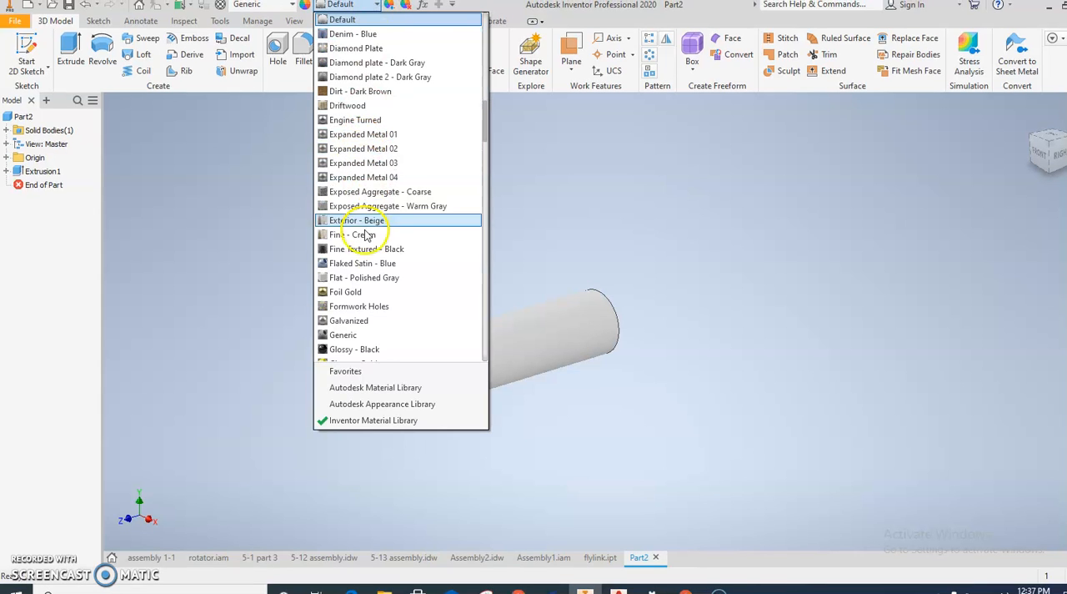
click(348, 292)
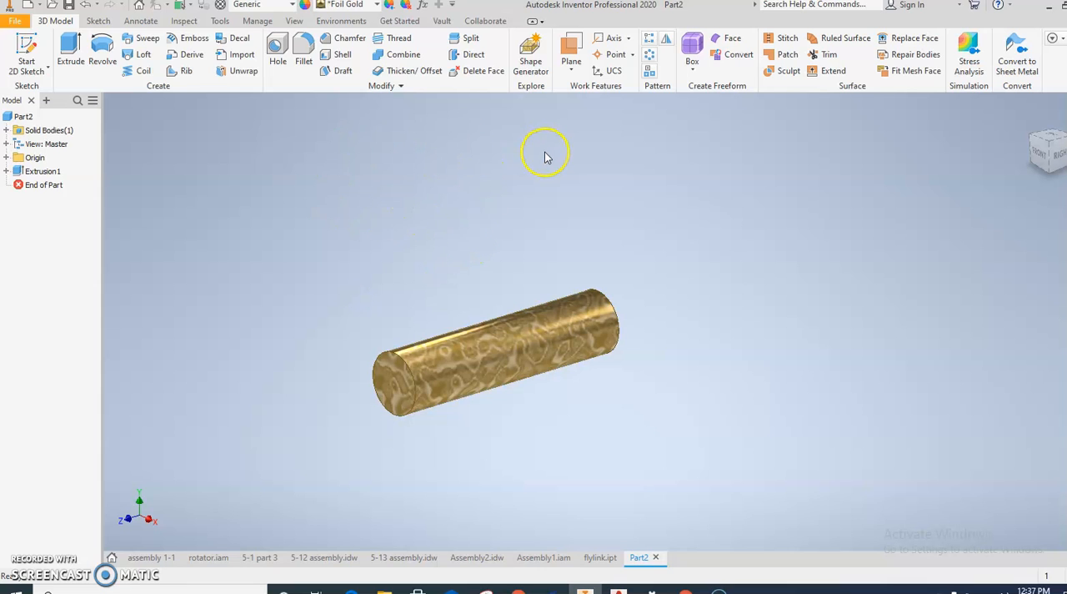
Step: Switch to the flylink part, give it the Light Red appearance, and save it
click(594, 557)
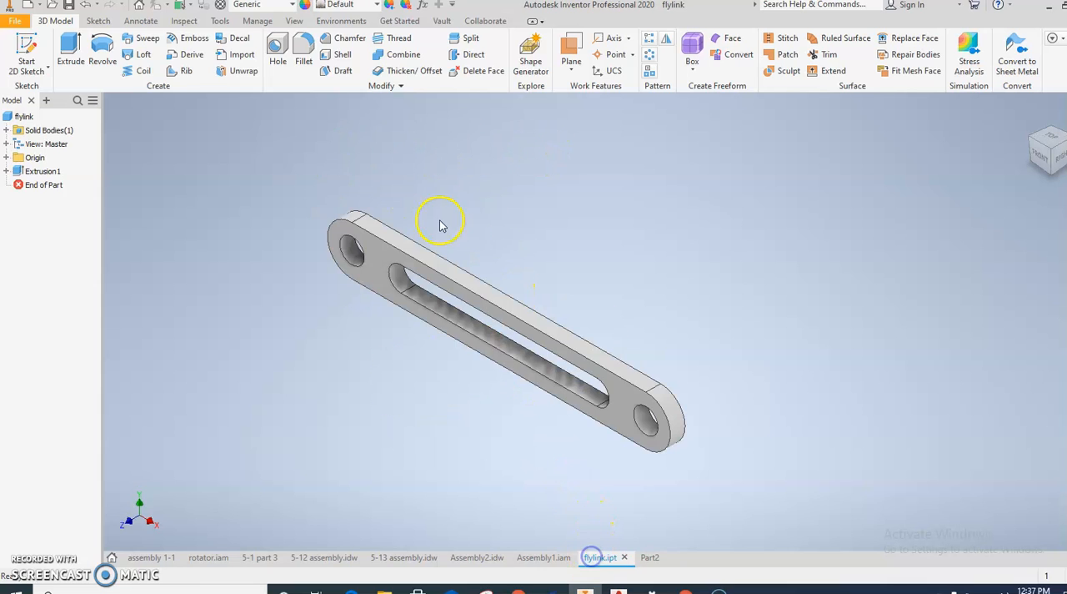
click(377, 7)
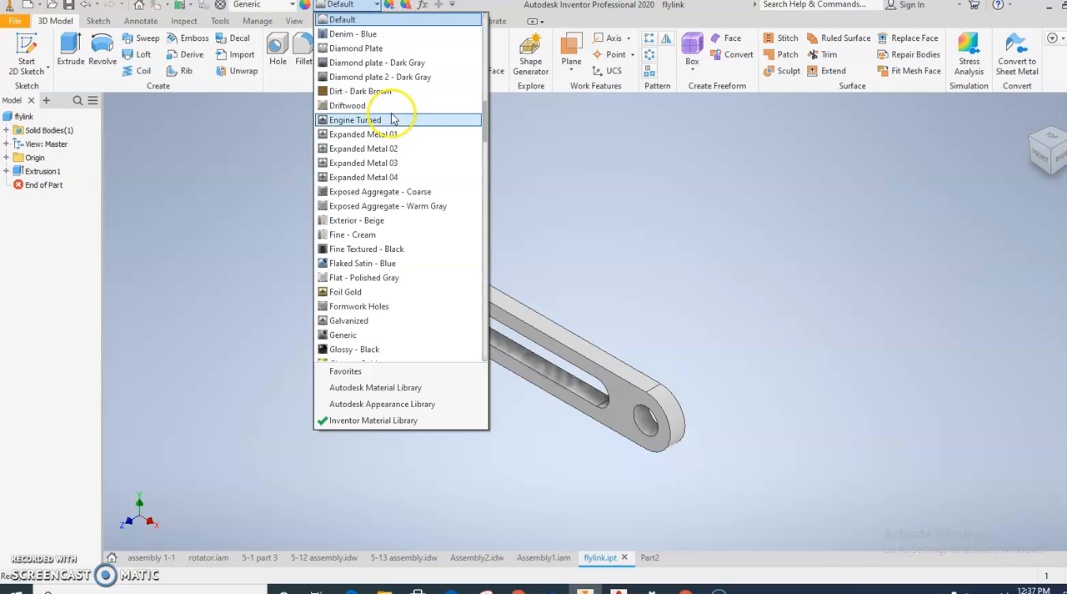
scroll(367, 250, down, 4)
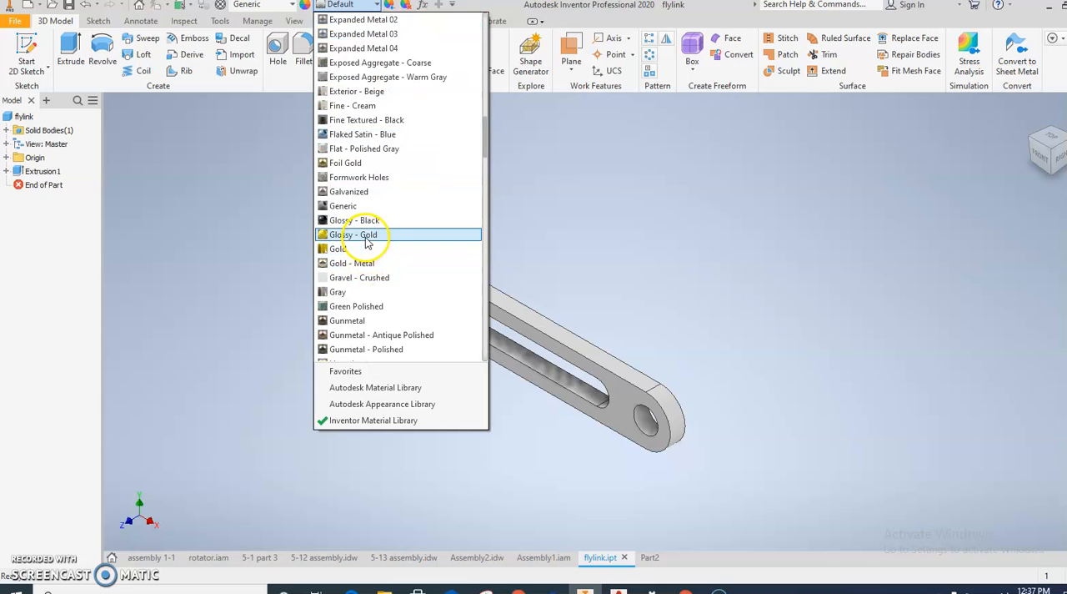
scroll(361, 269, down, 4)
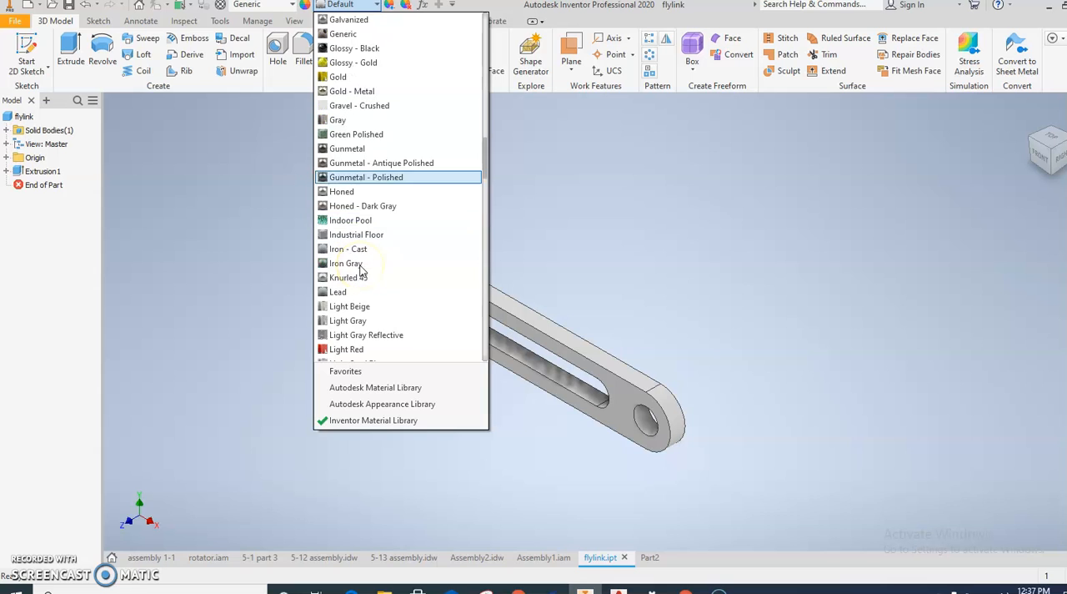
click(355, 307)
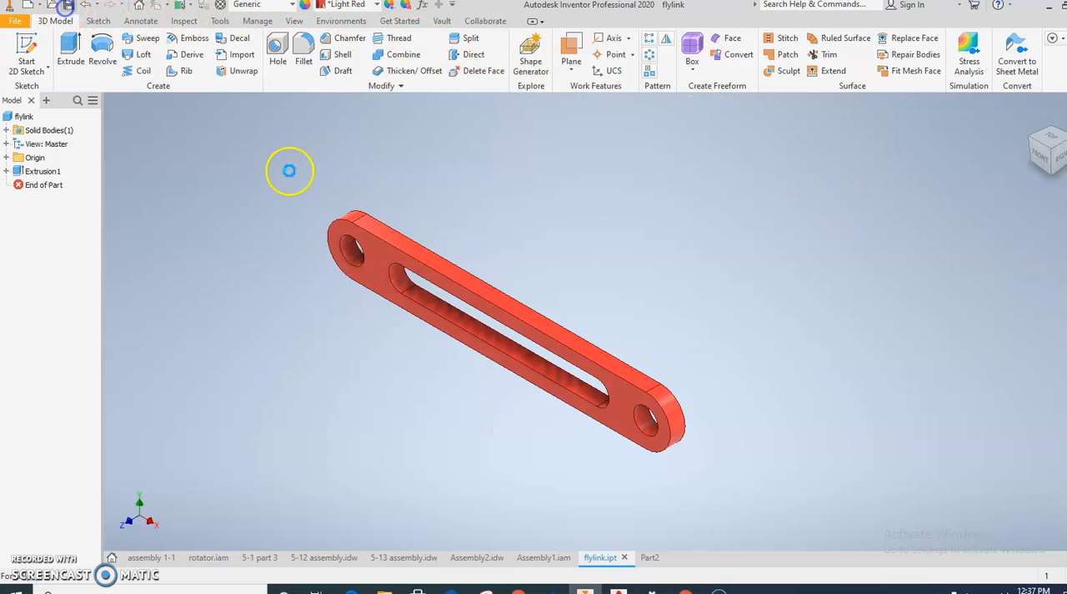
Step: Return to the gold cylinder part and save it as peg in the Fly wheel folder
click(648, 558)
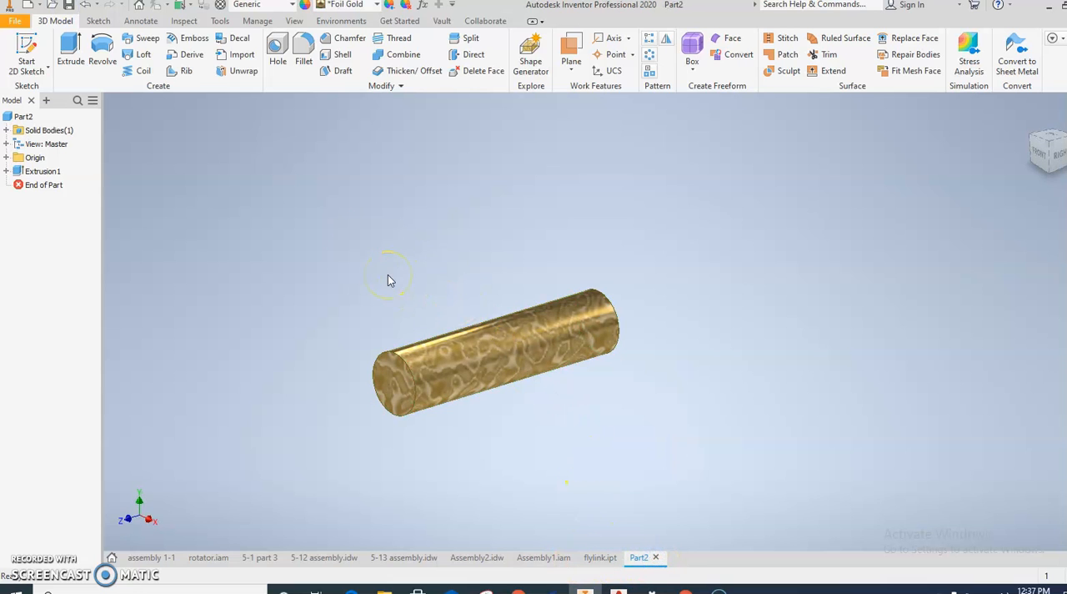
click(16, 23)
click(34, 167)
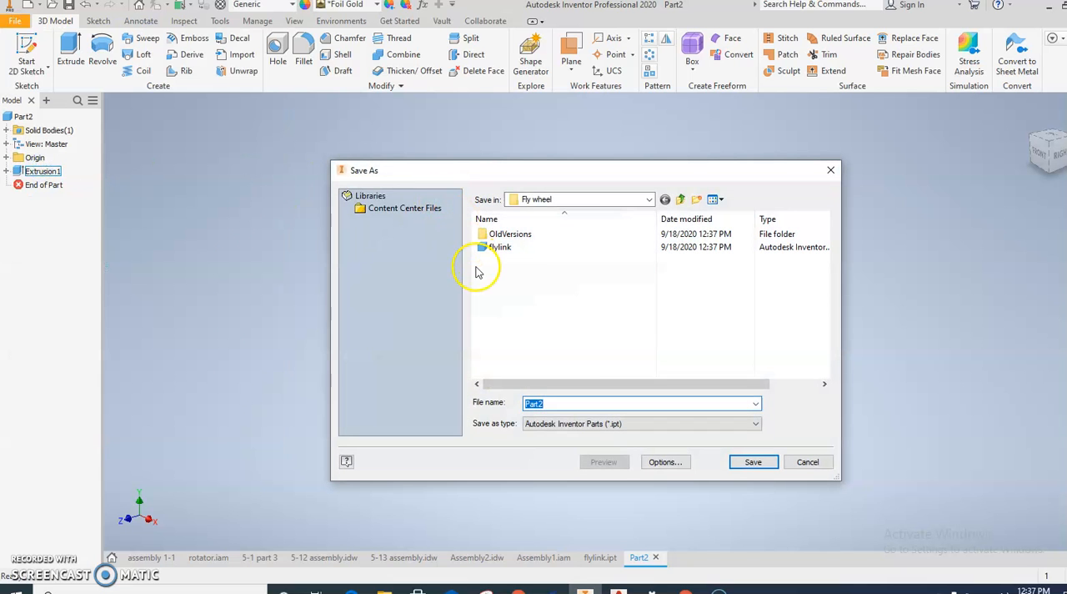
text(peg)
key(Return)
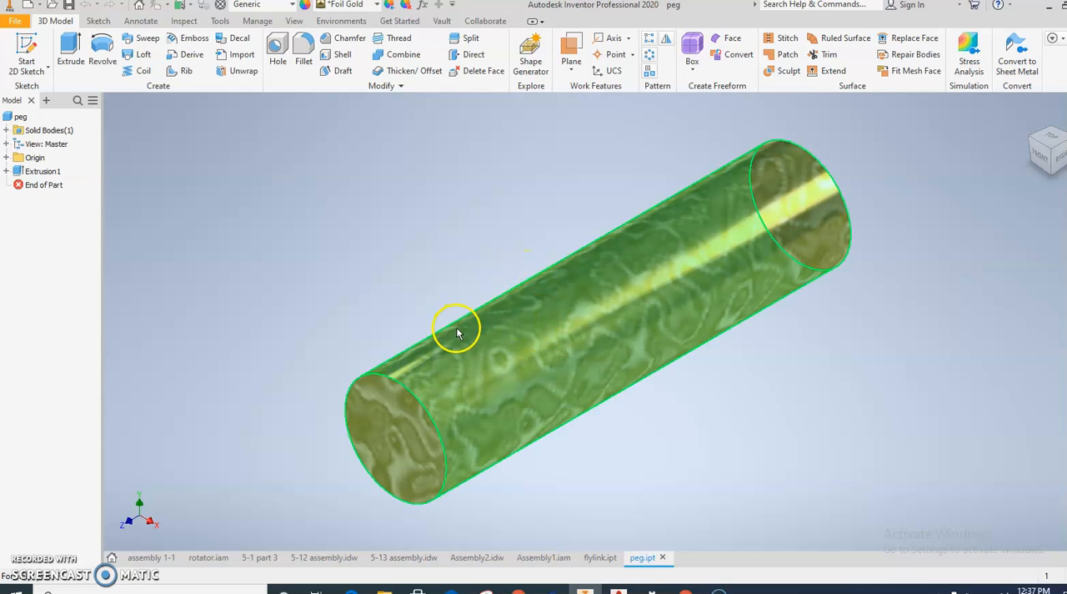
Step: Create another part from the metric Standard (mm).ipt template and open a 2D sketch on its XY plane
click(16, 23)
click(36, 70)
click(354, 190)
click(624, 199)
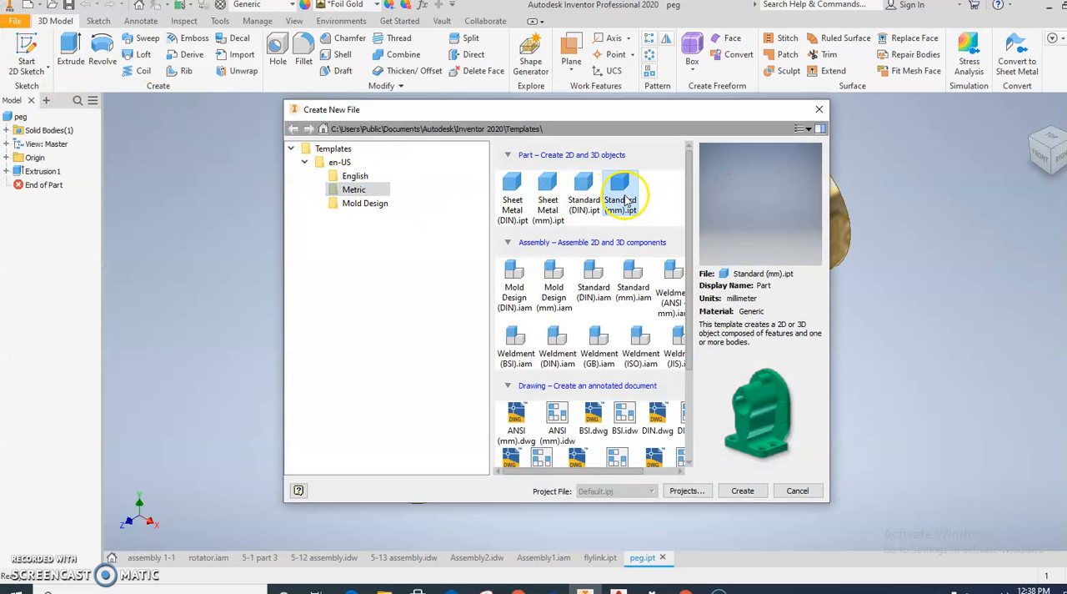
double_click(625, 200)
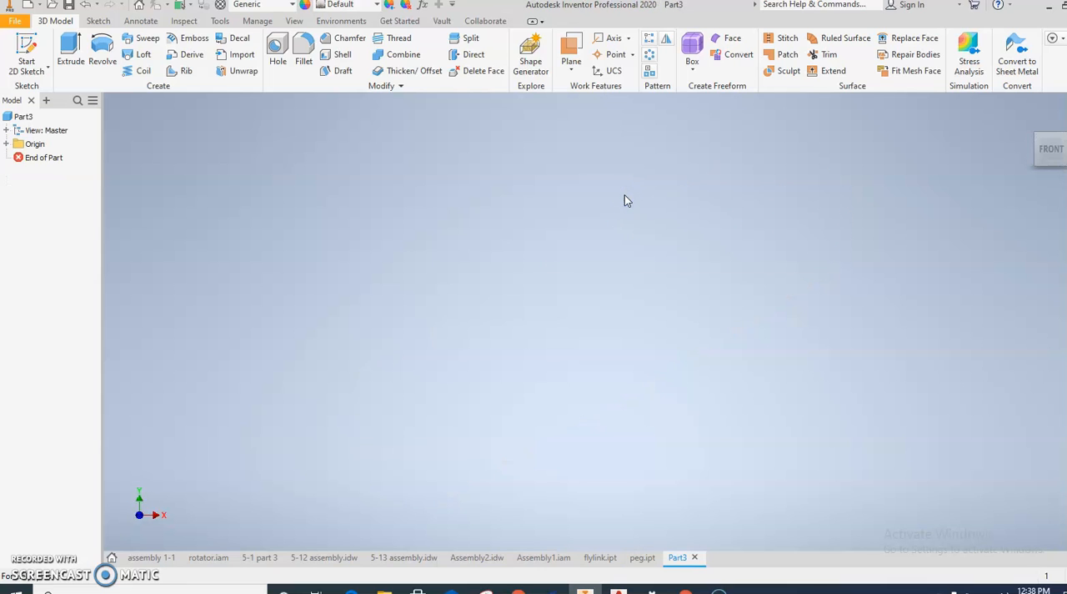
click(17, 45)
click(540, 192)
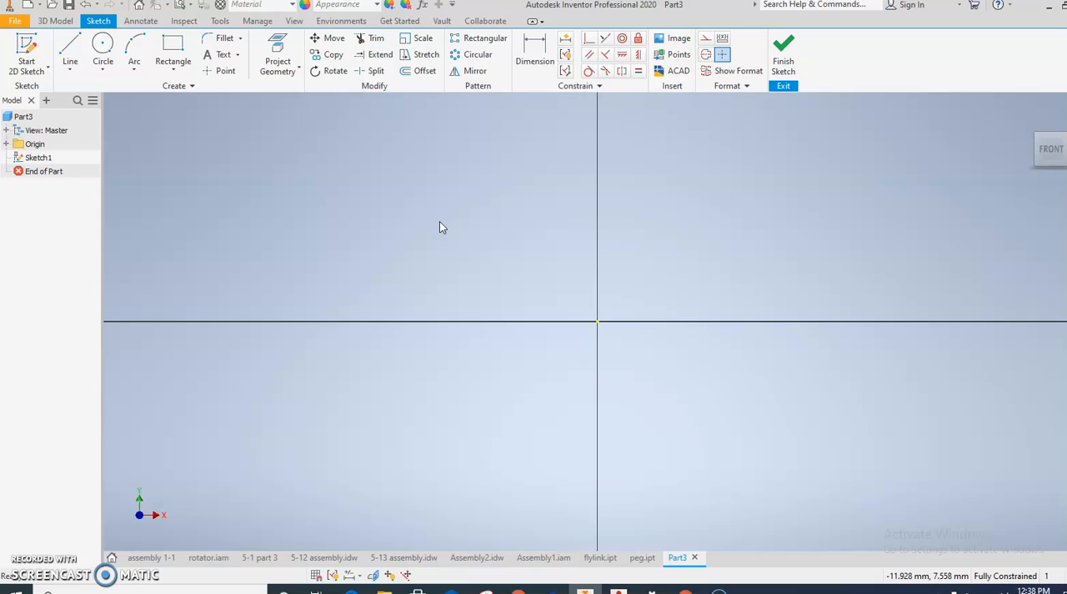
click(430, 259)
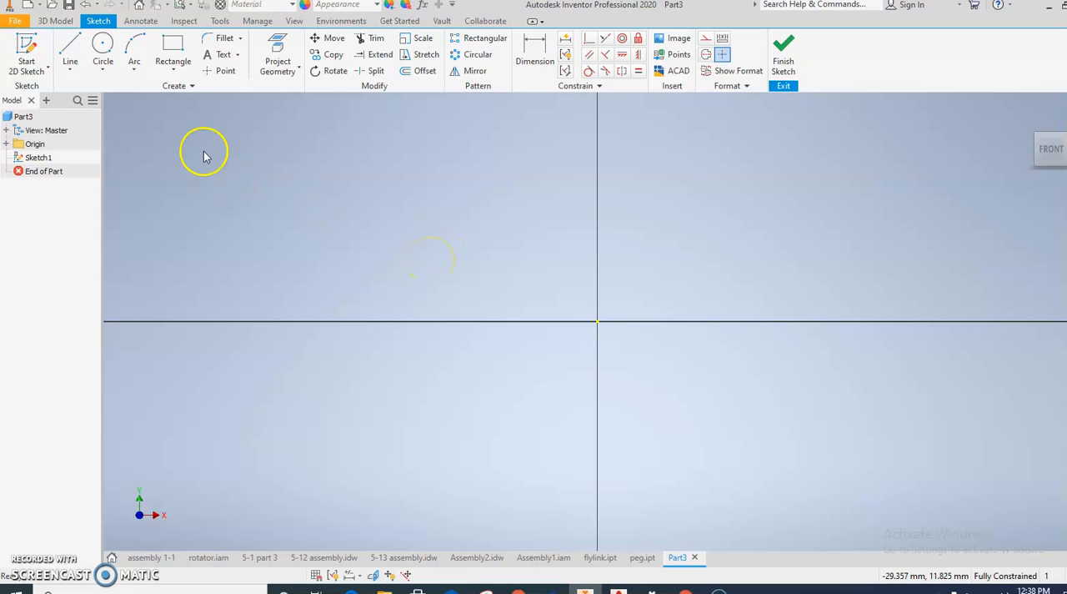
Step: Draw a rectangle 54 mm wide and 23 mm high with its upper-left corner at the origin, and finish the sketch
click(172, 47)
click(597, 322)
scroll(714, 376, up, 3)
middle_drag(714, 376, 323, 285)
click(462, 350)
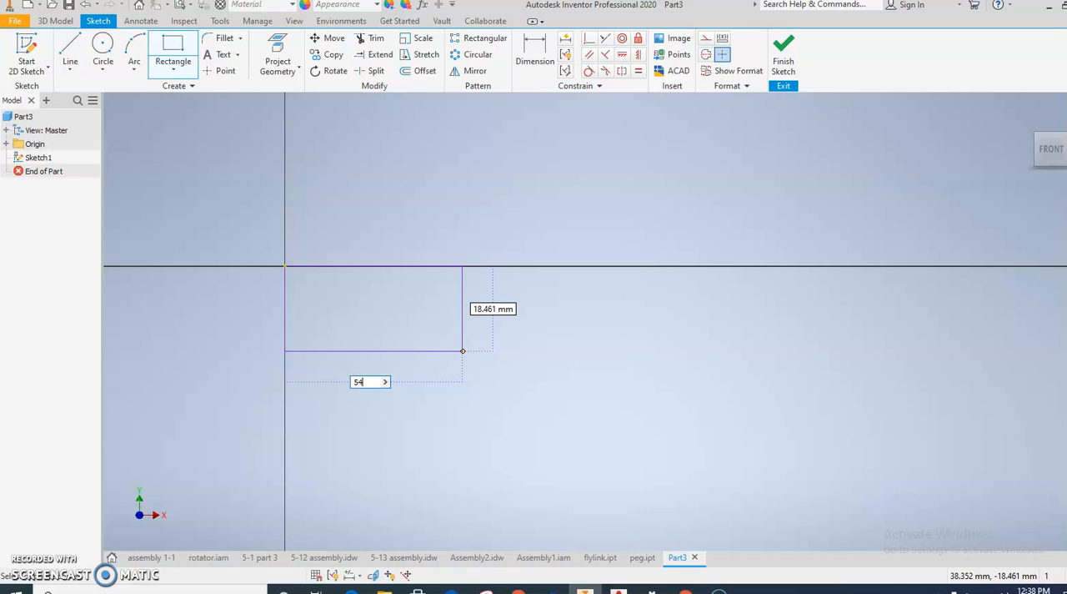
text(54)
key(Tab)
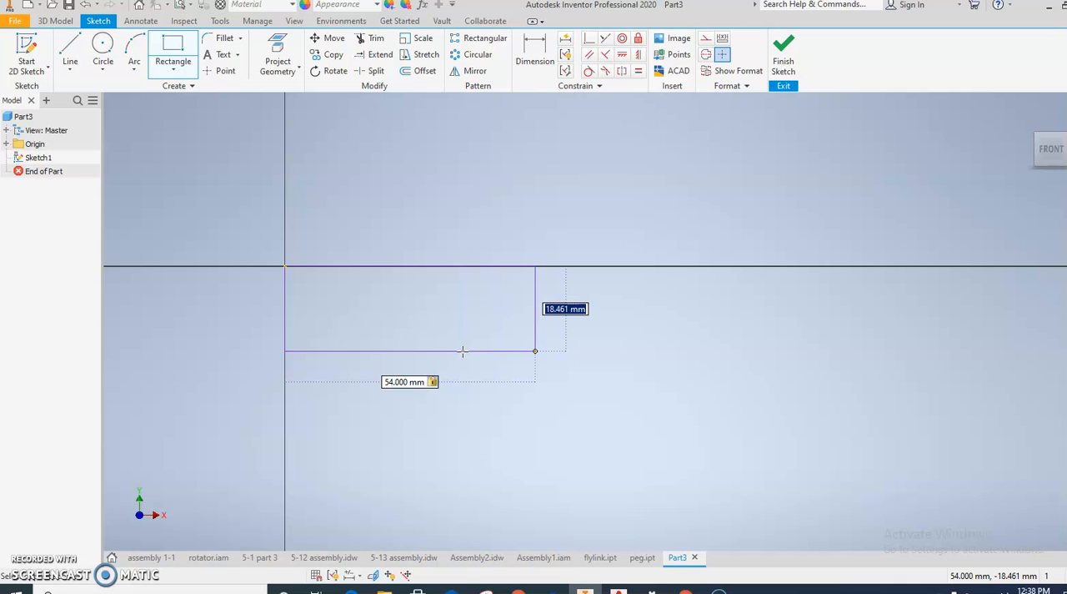
key(Return)
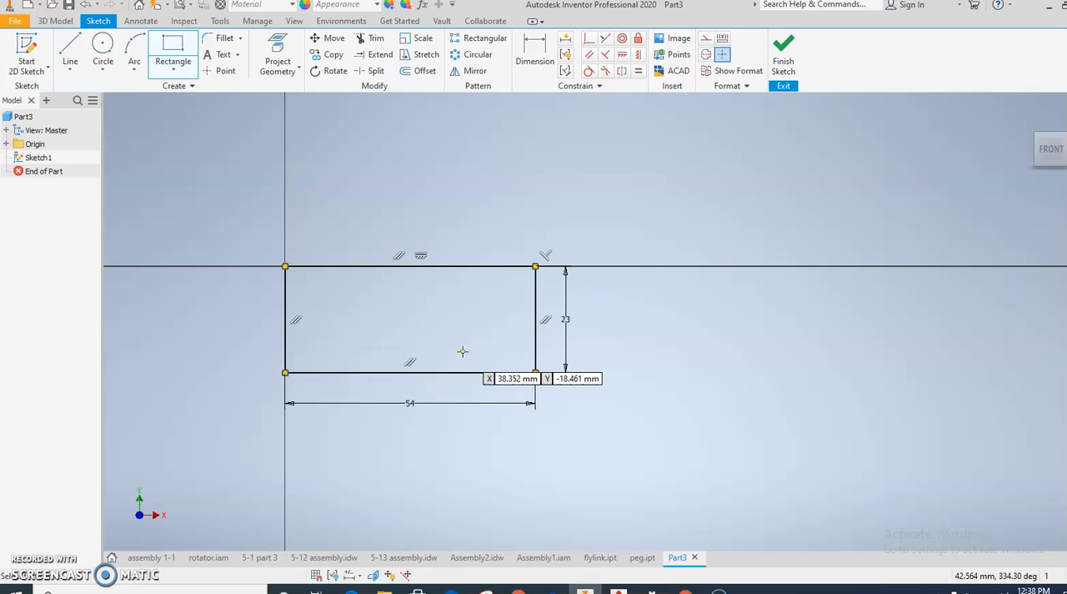
click(782, 57)
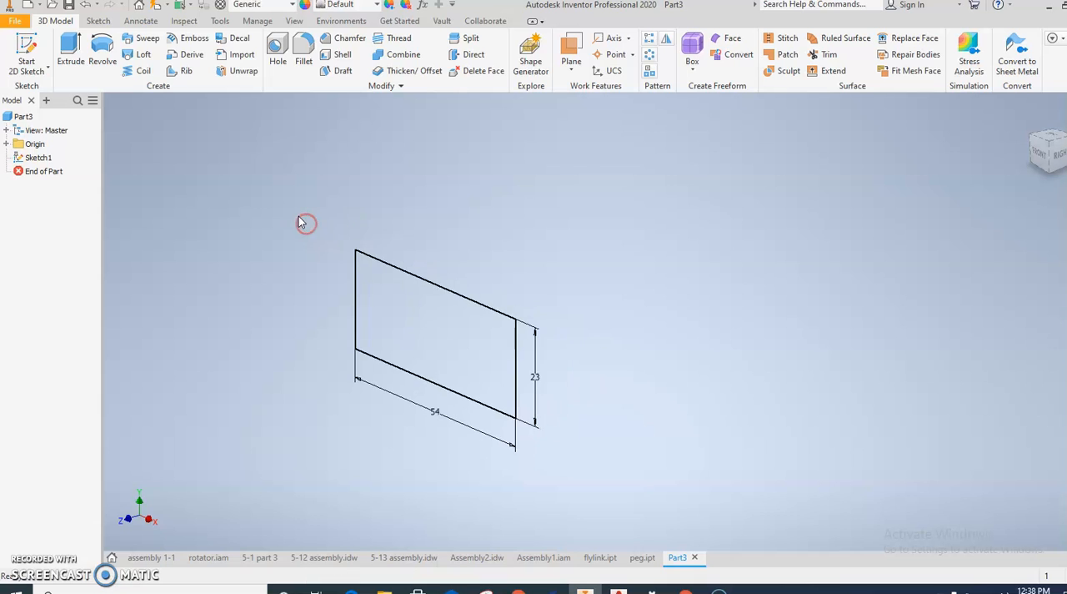
Step: Extrude the rectangle by 3 mm to form a plate
click(79, 70)
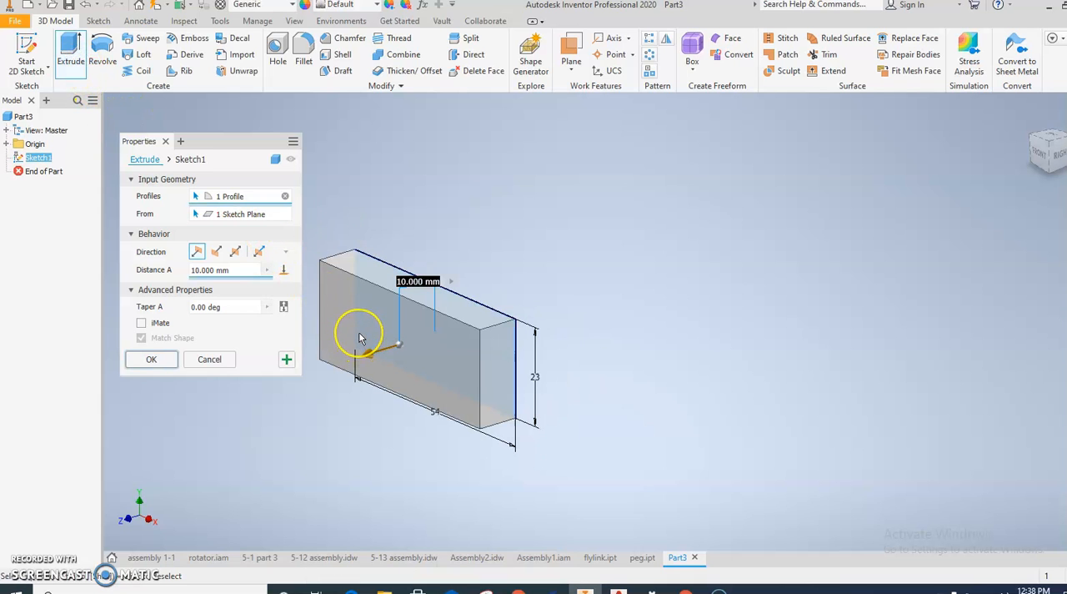
text(3)
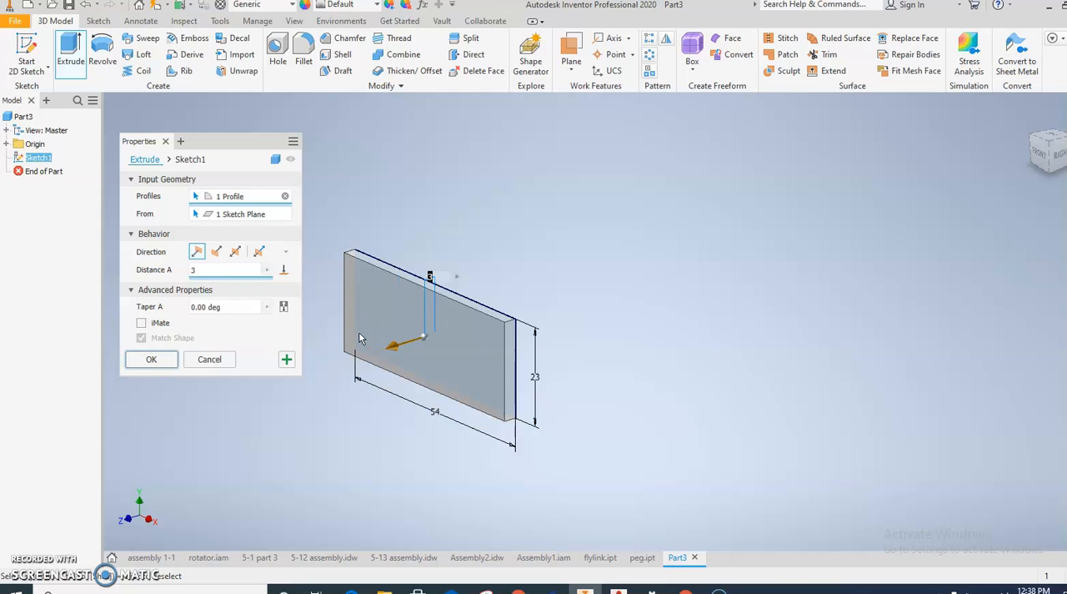
click(152, 358)
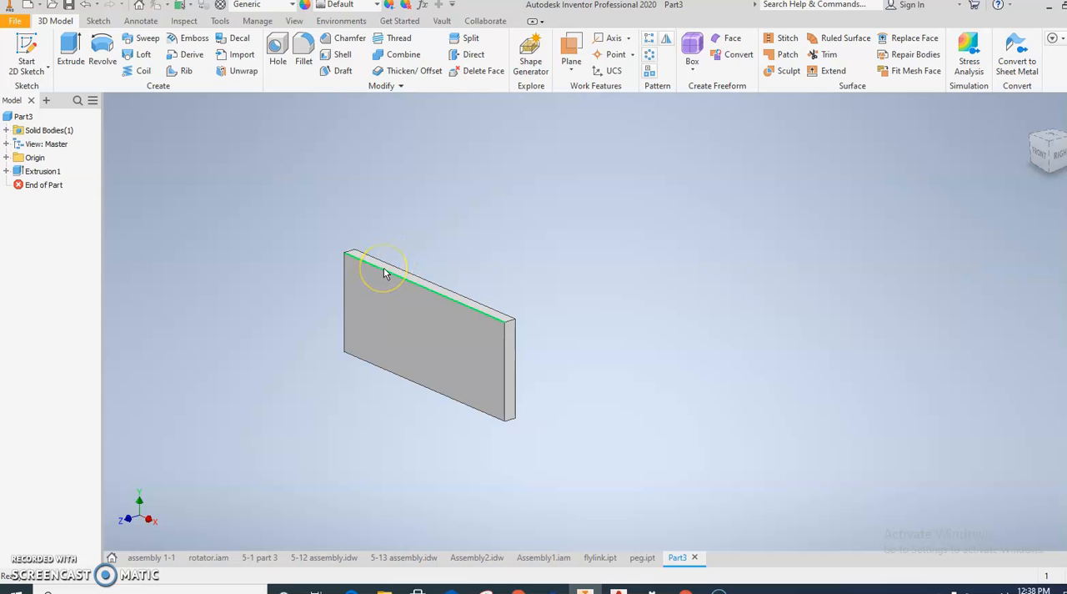
Step: Start a new sketch on the plate's long, narrow top face
shift+middle_drag(381, 276, 345, 291)
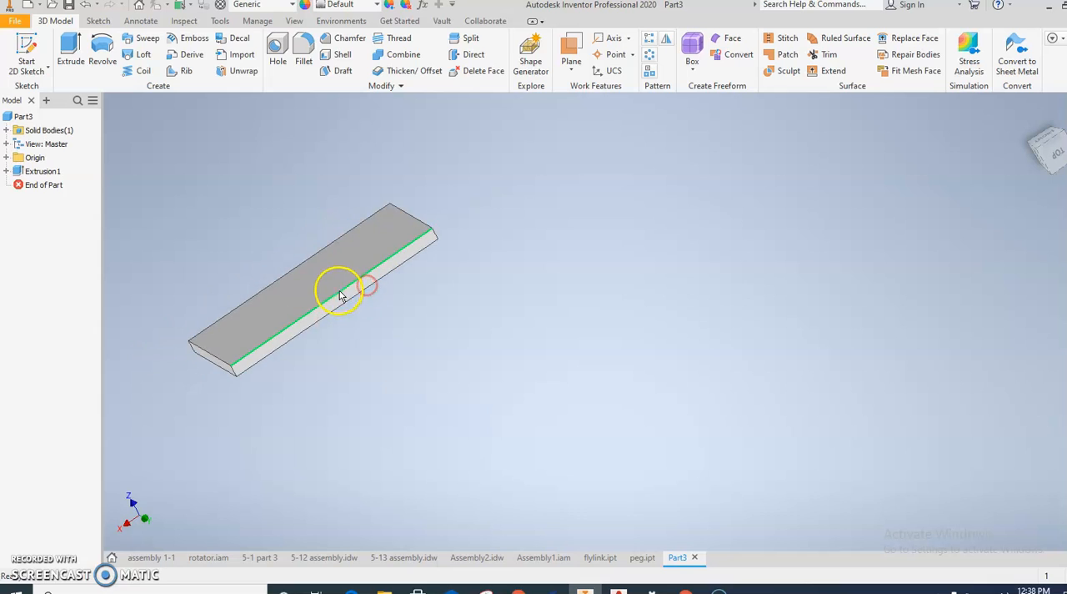
click(344, 302)
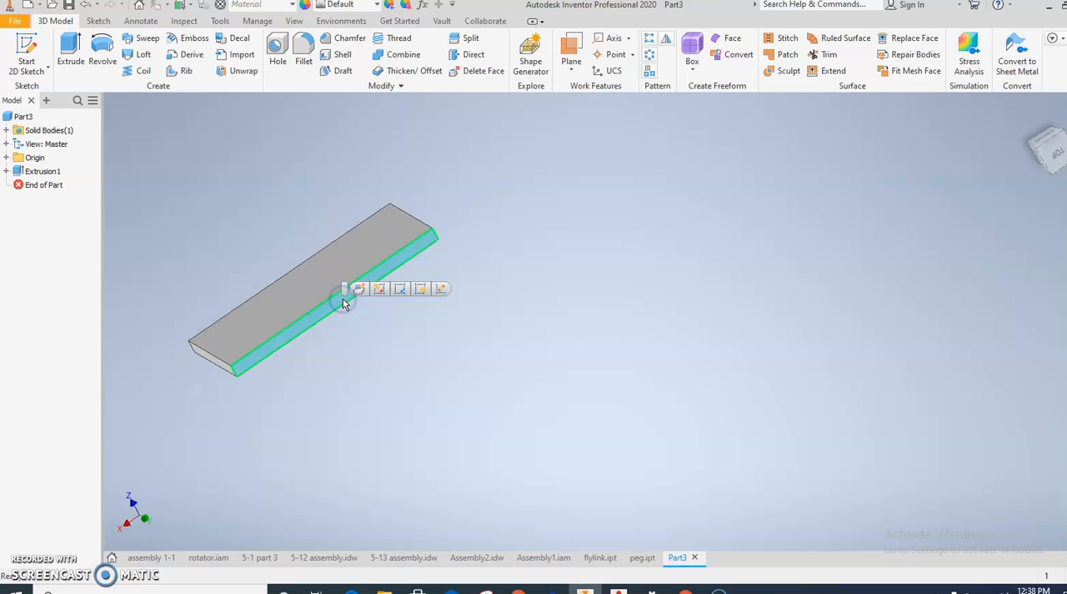
click(447, 292)
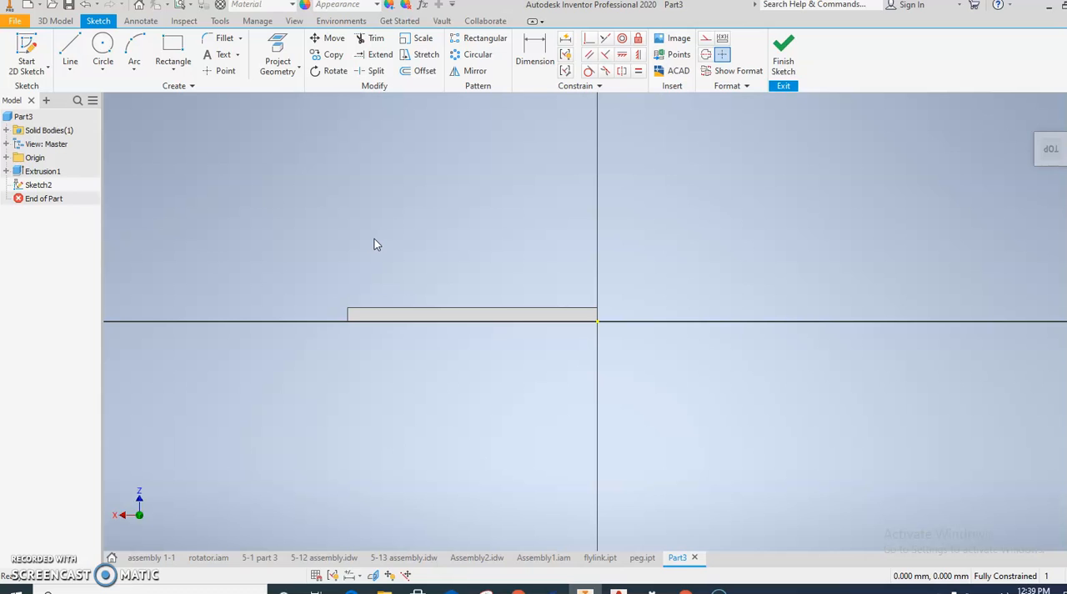
Step: Draw a rectangle 54 mm wide and 43 mm high from the origin corner, covering the narrow face, and finish the sketch
click(171, 48)
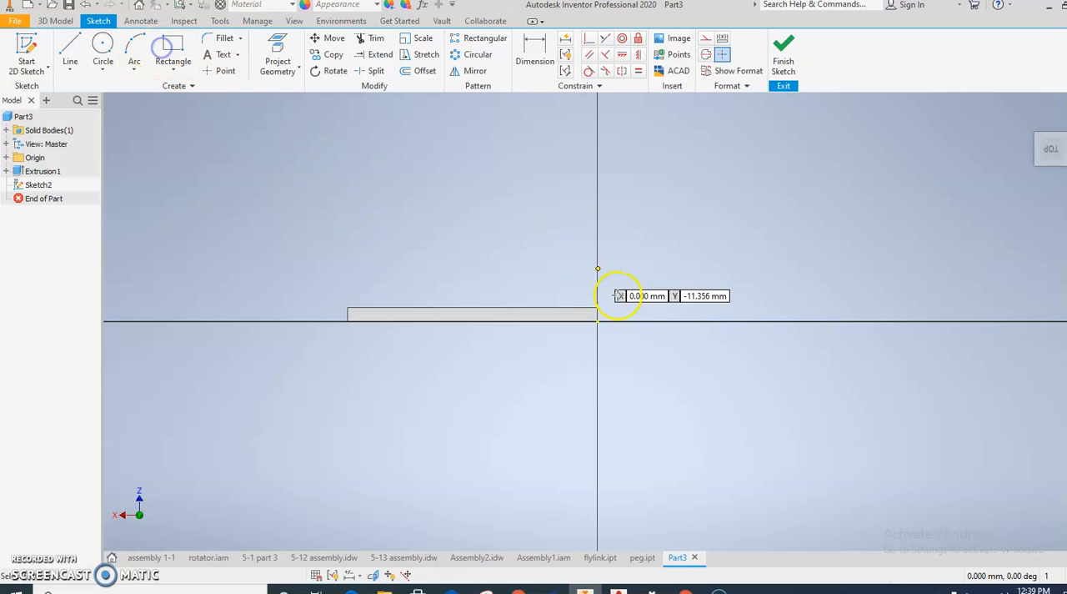
click(597, 321)
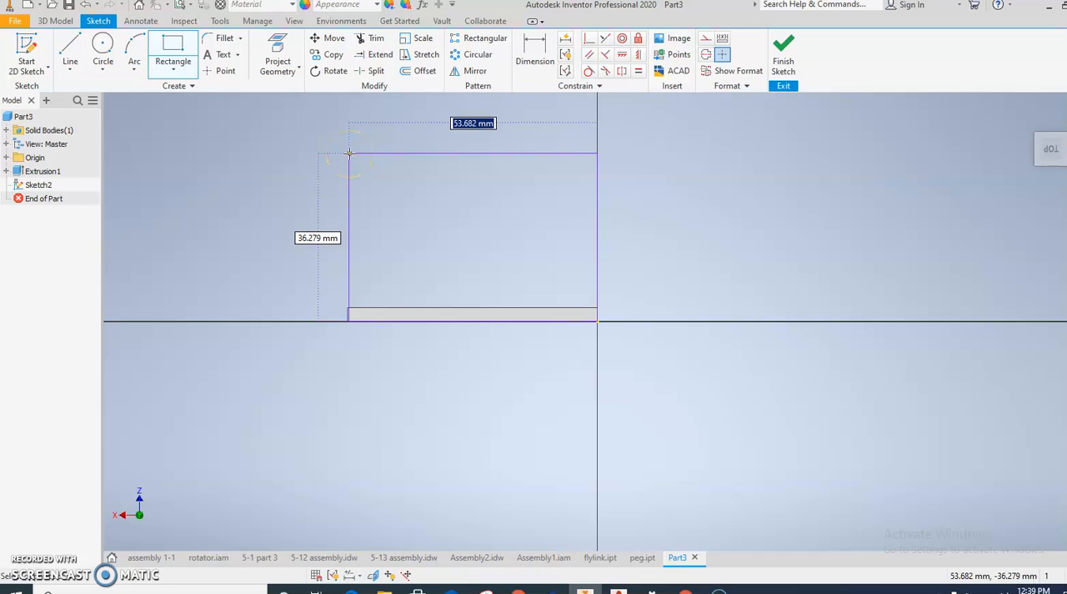
key(Tab)
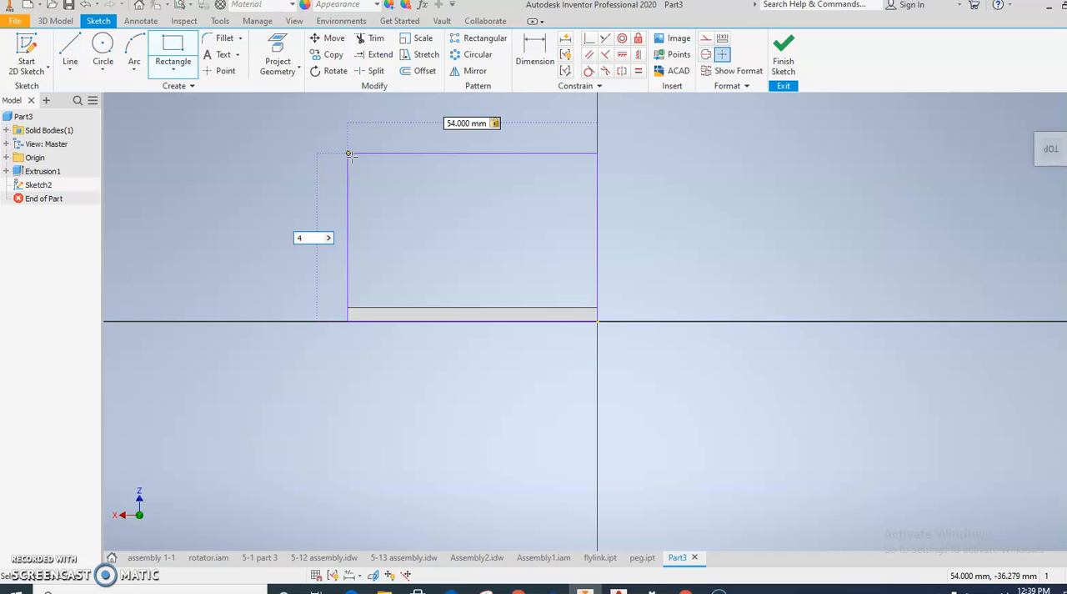
key(Return)
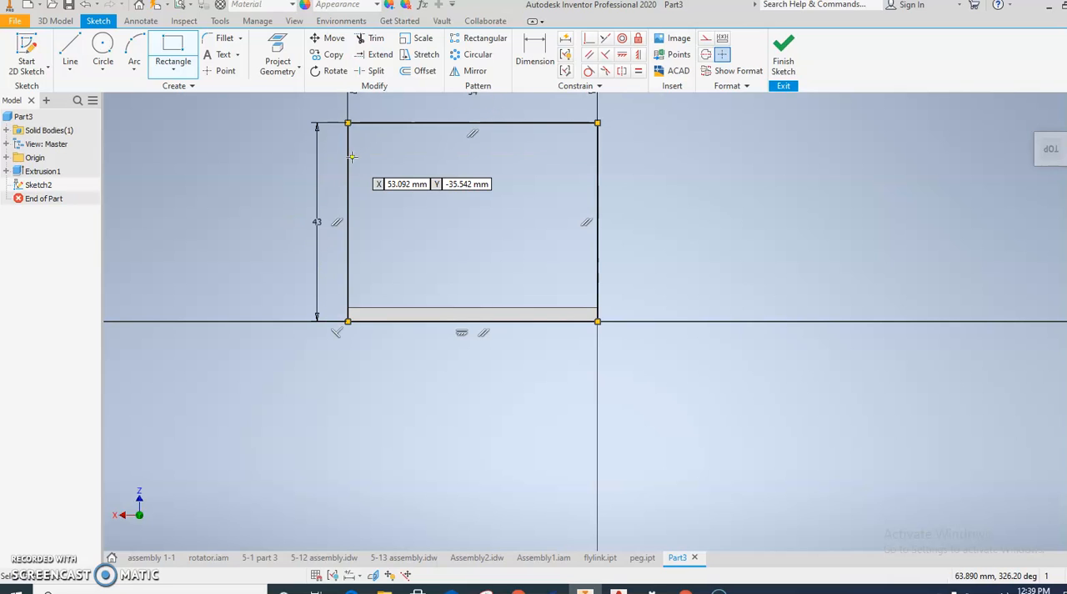
click(778, 56)
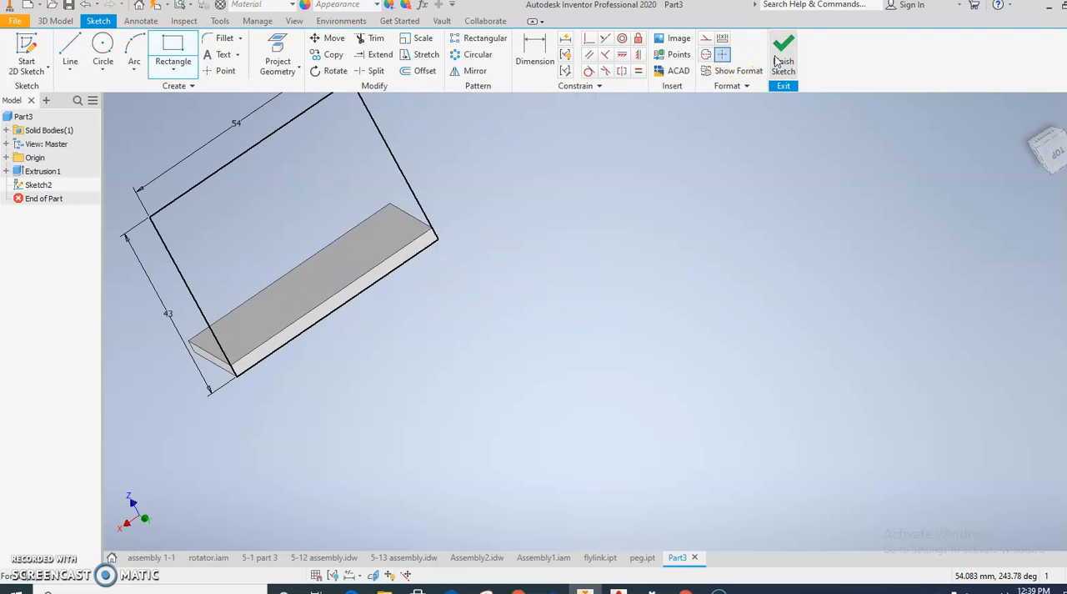
Step: Extrude the 54 by 43 mm rectangle 3.6 mm inward over the plate, joined to it as an upright wall
click(71, 50)
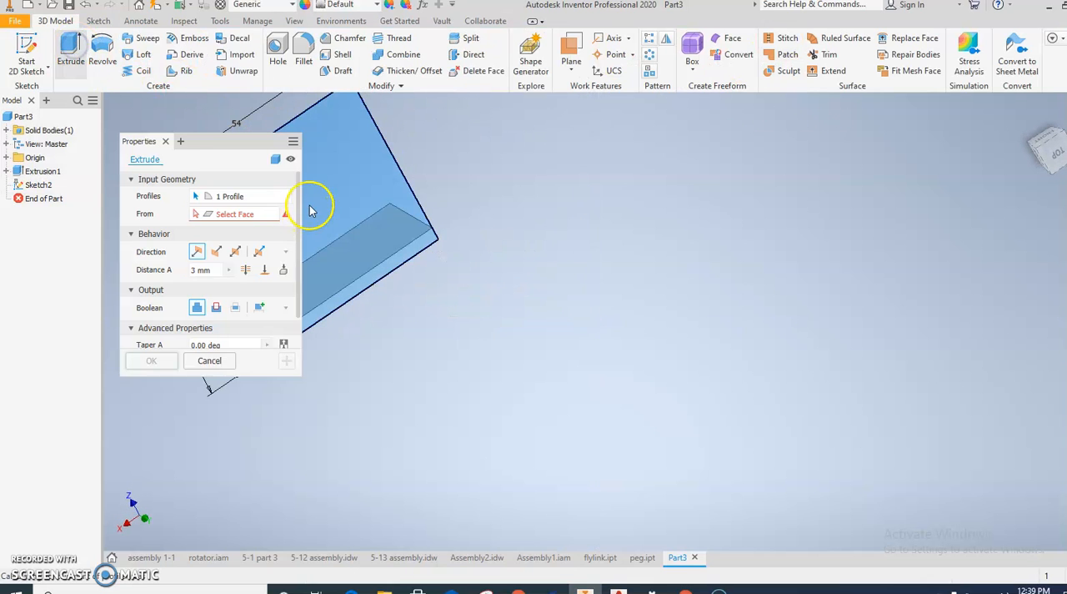
shift+middle_drag(412, 326, 507, 301)
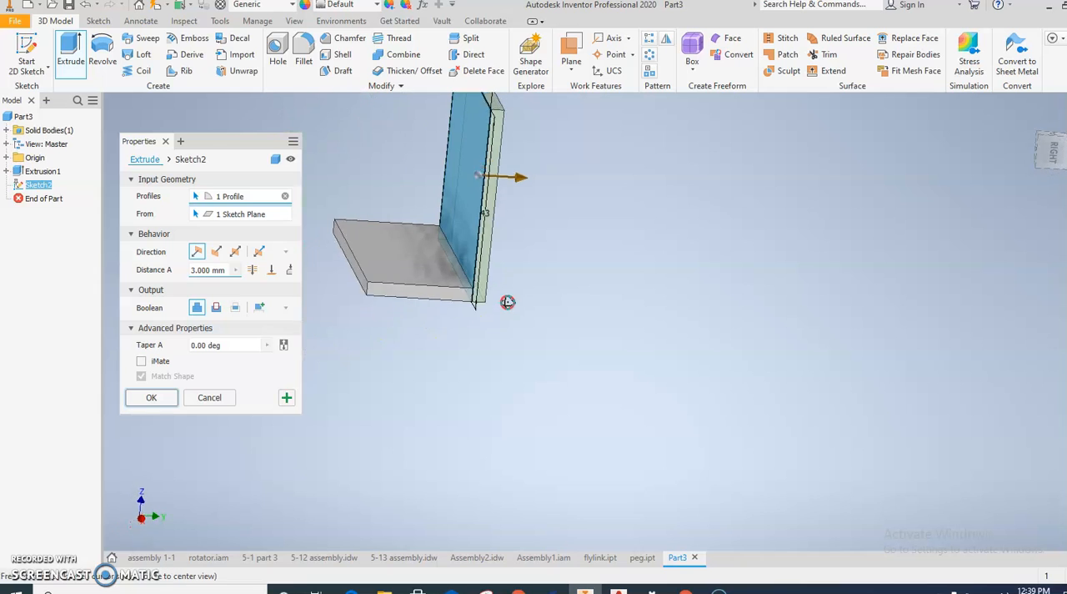
click(216, 251)
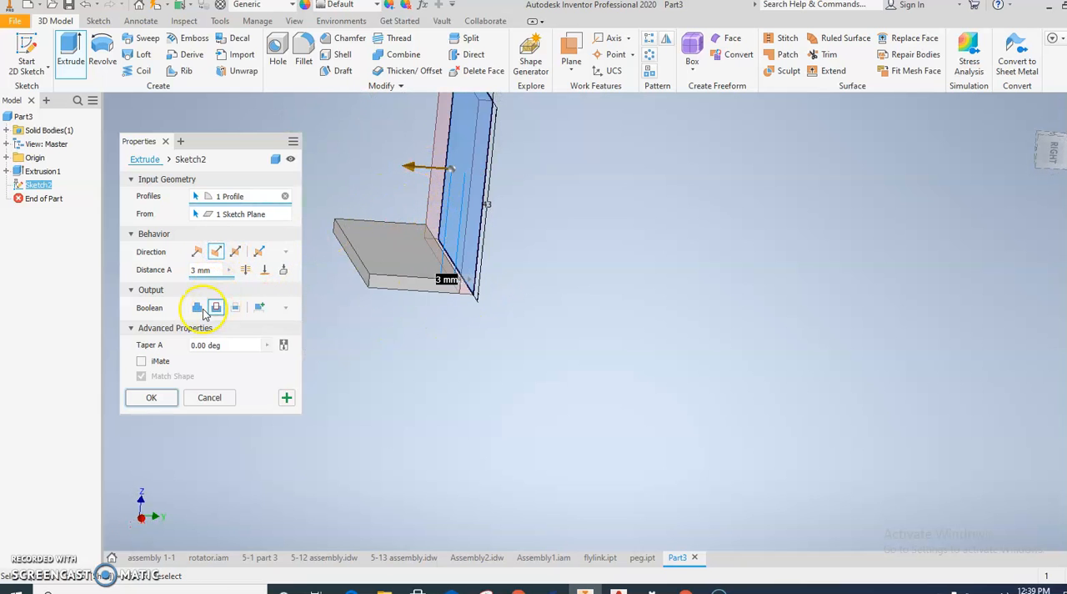
click(198, 309)
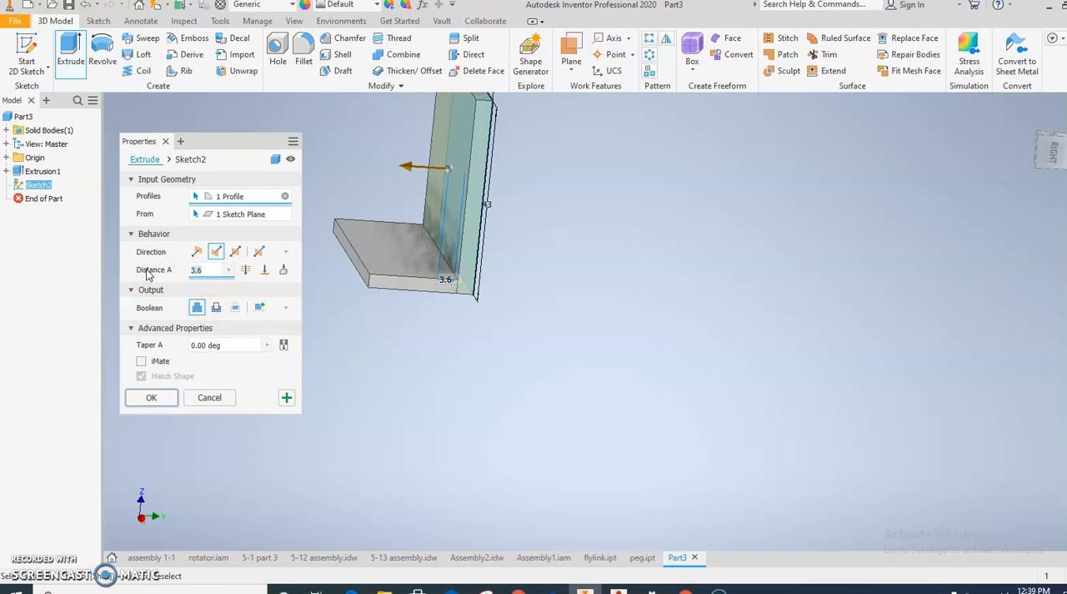
click(150, 398)
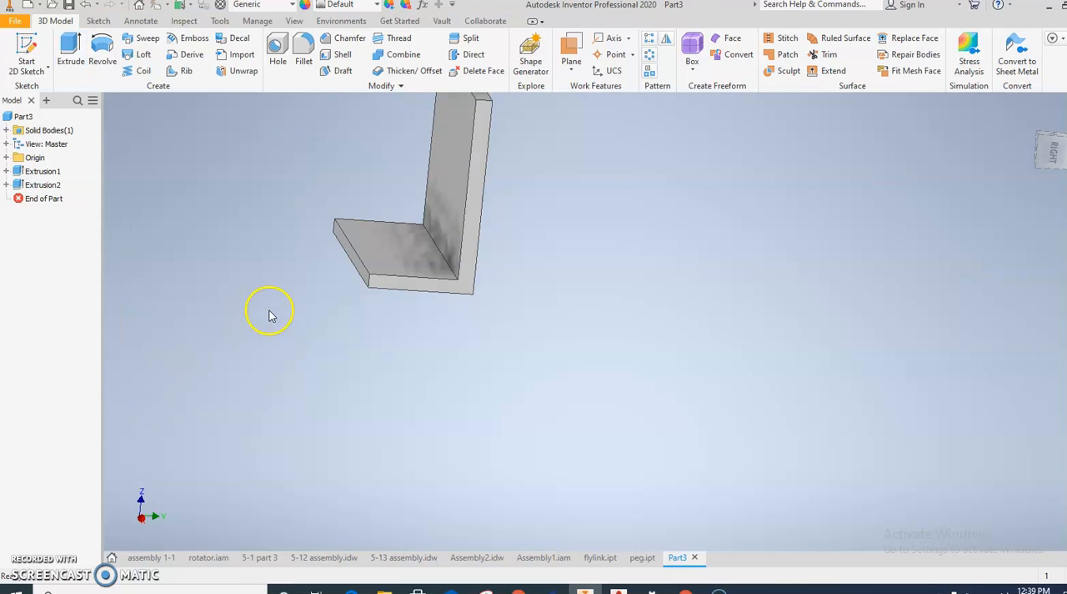
Step: Start a sketch on the bracket's L-shaped end face and project the two inner edges of the L
middle_drag(269, 315, 293, 335)
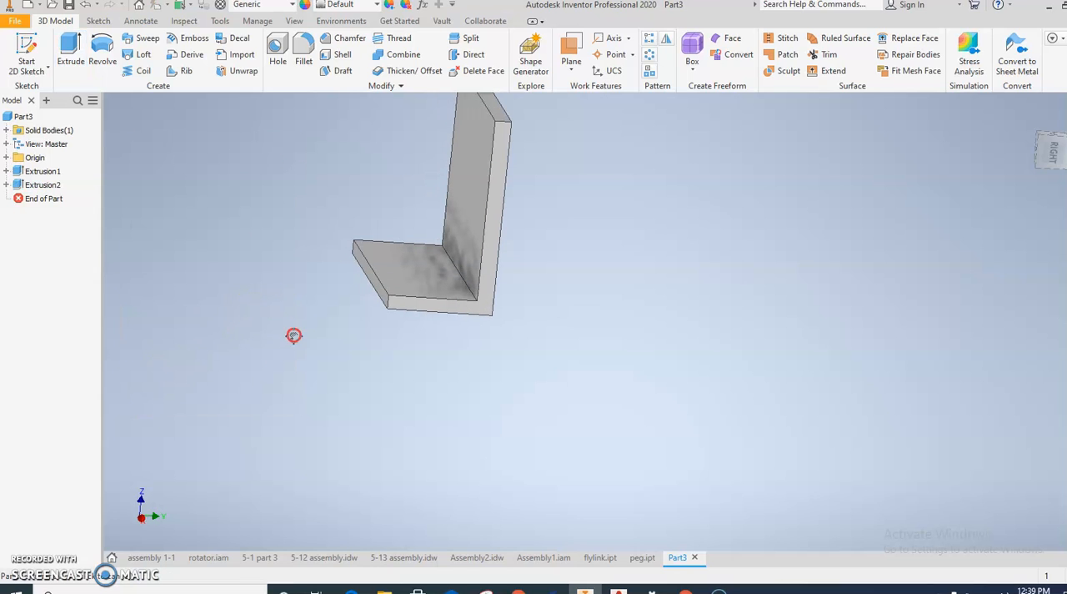
click(438, 309)
click(540, 297)
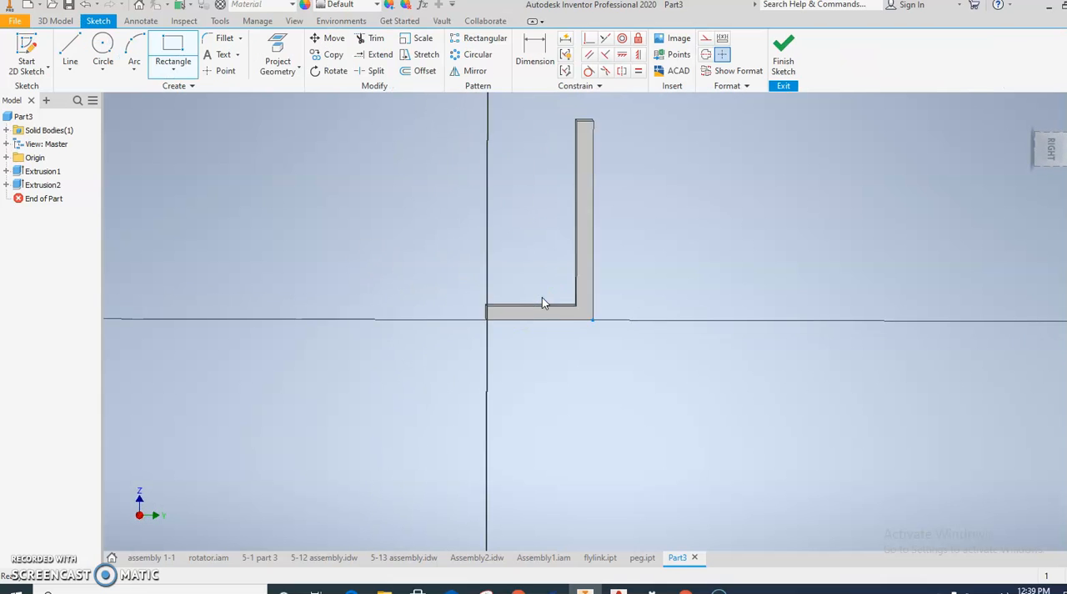
click(277, 51)
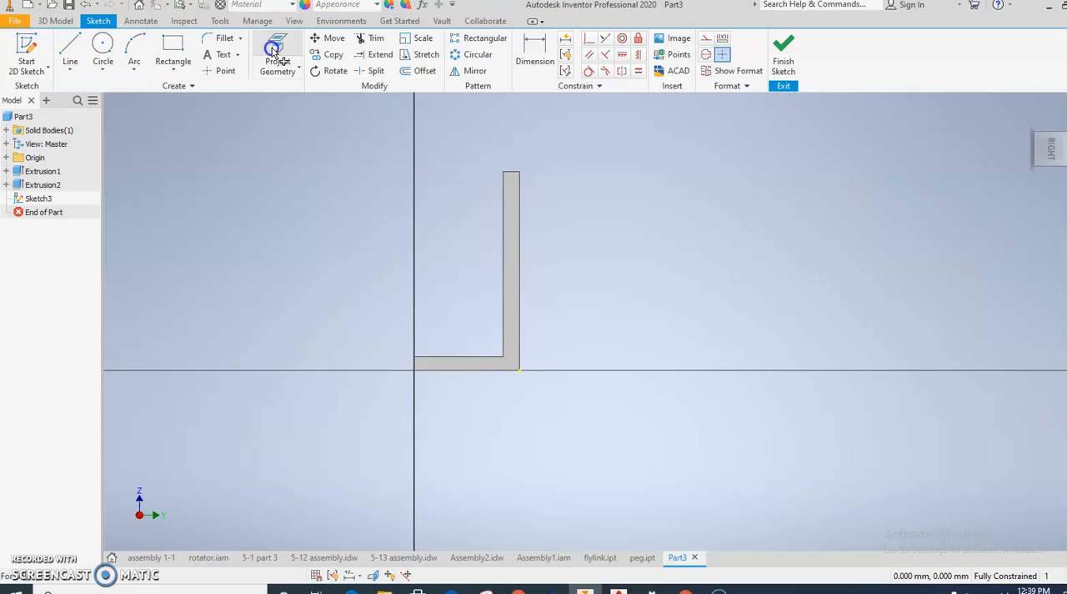
click(443, 370)
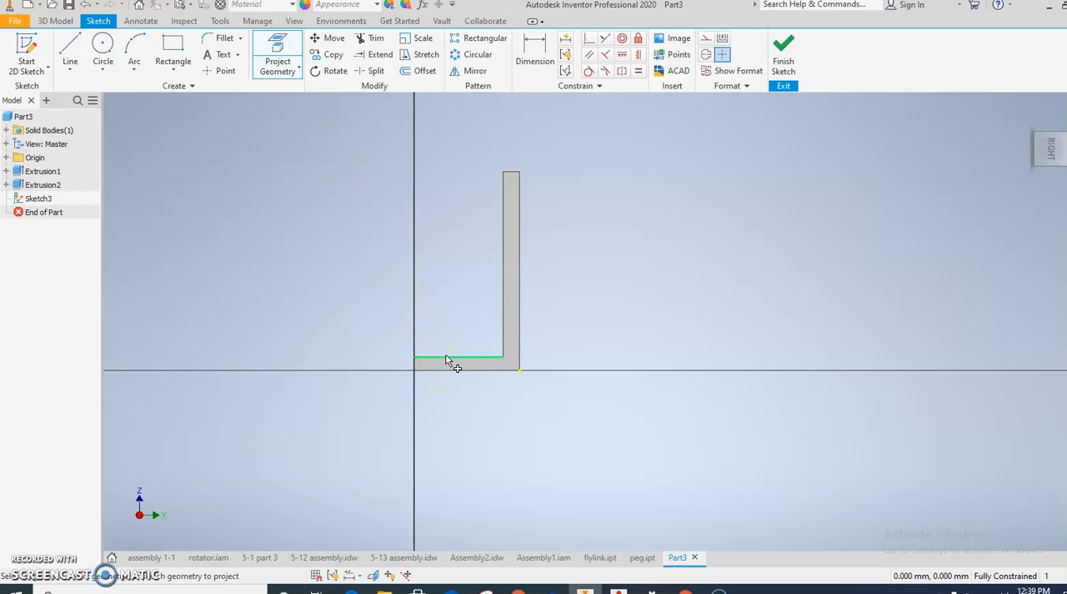
click(444, 356)
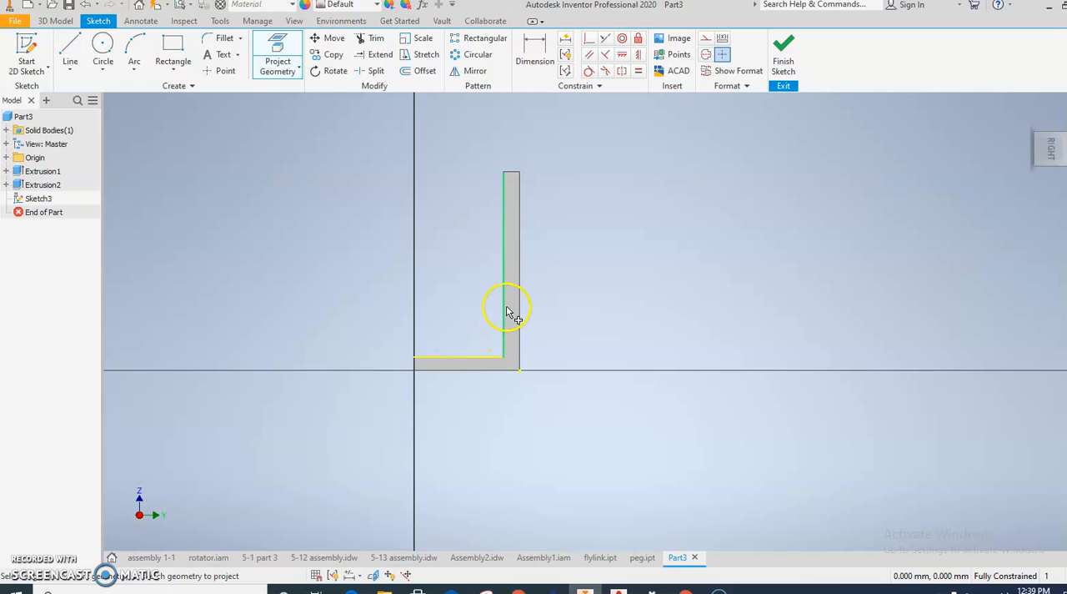
click(505, 261)
Step: Draw a diagonal line joining the free ends of the two projected inner edges, and finish the sketch
click(70, 50)
click(503, 172)
double_click(415, 356)
click(782, 58)
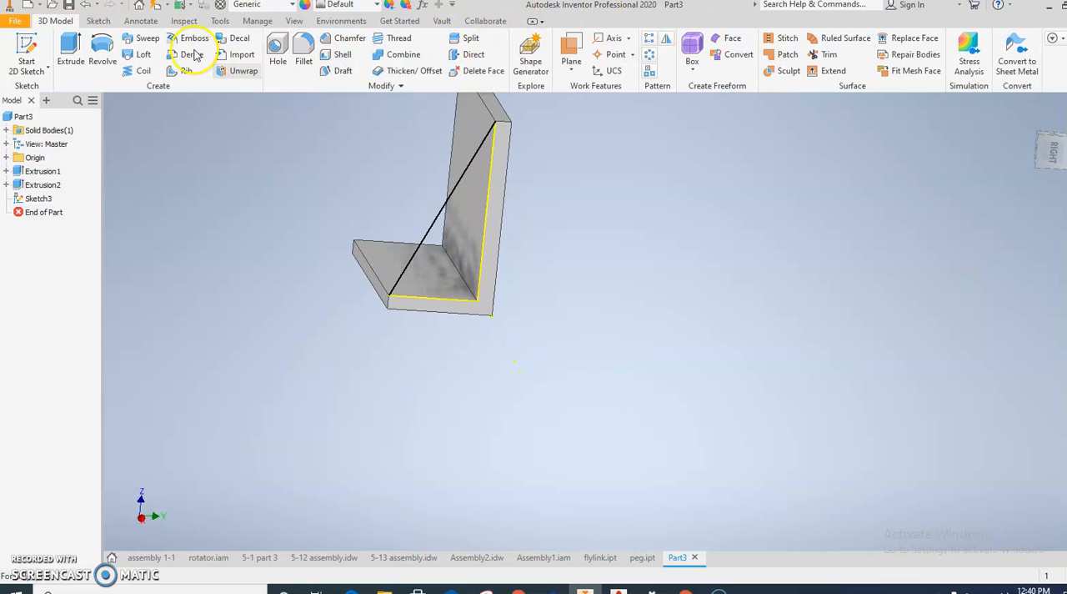
Step: Extrude the triangular profile 2 mm inward to form a side rib joined to the bracket
click(70, 52)
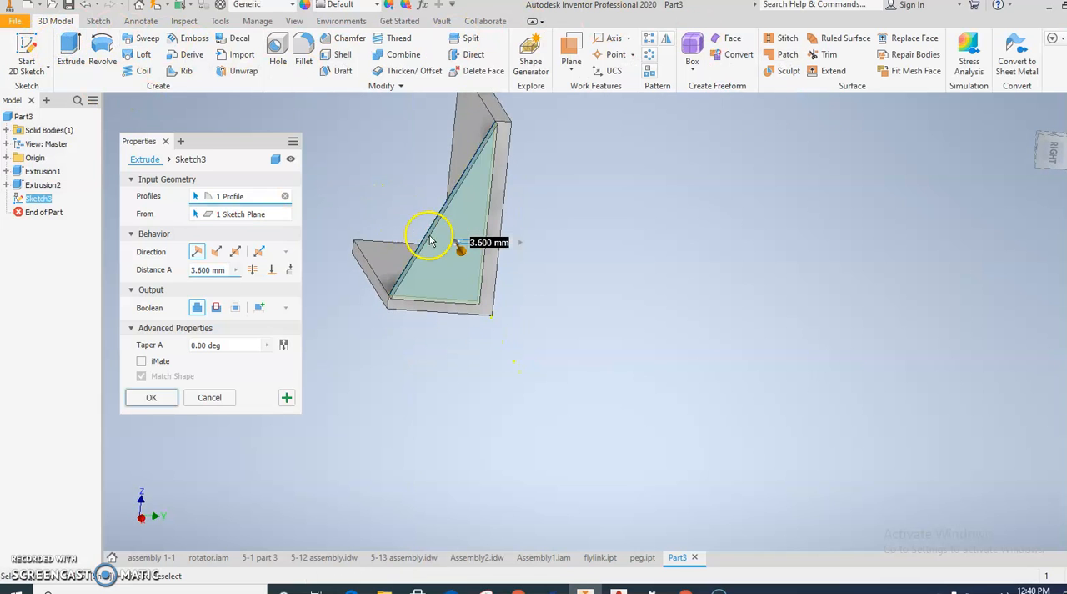
shift+middle_drag(414, 331, 484, 331)
click(216, 252)
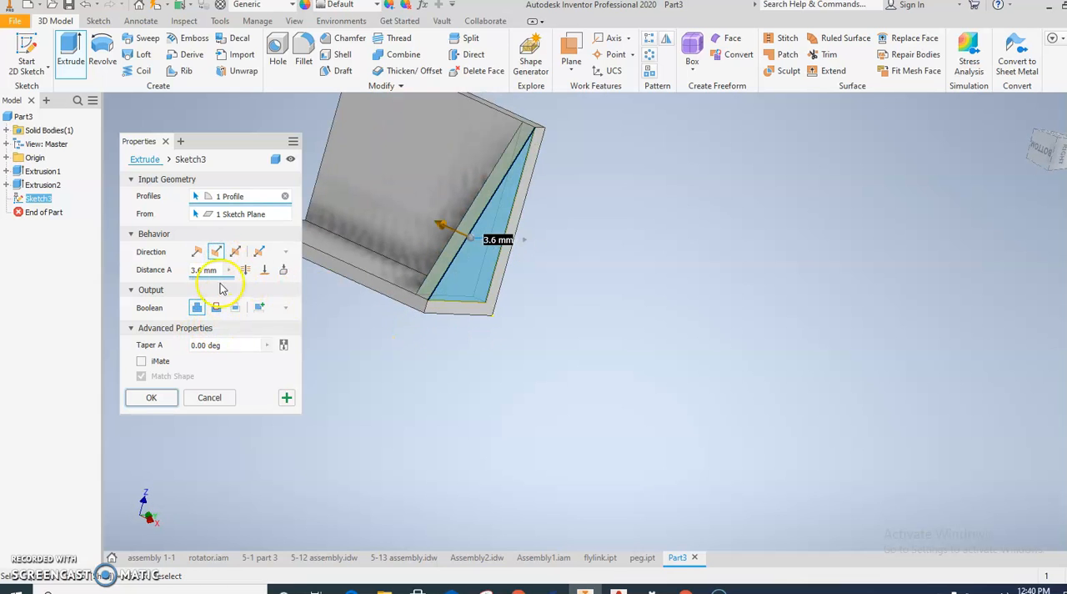
click(189, 271)
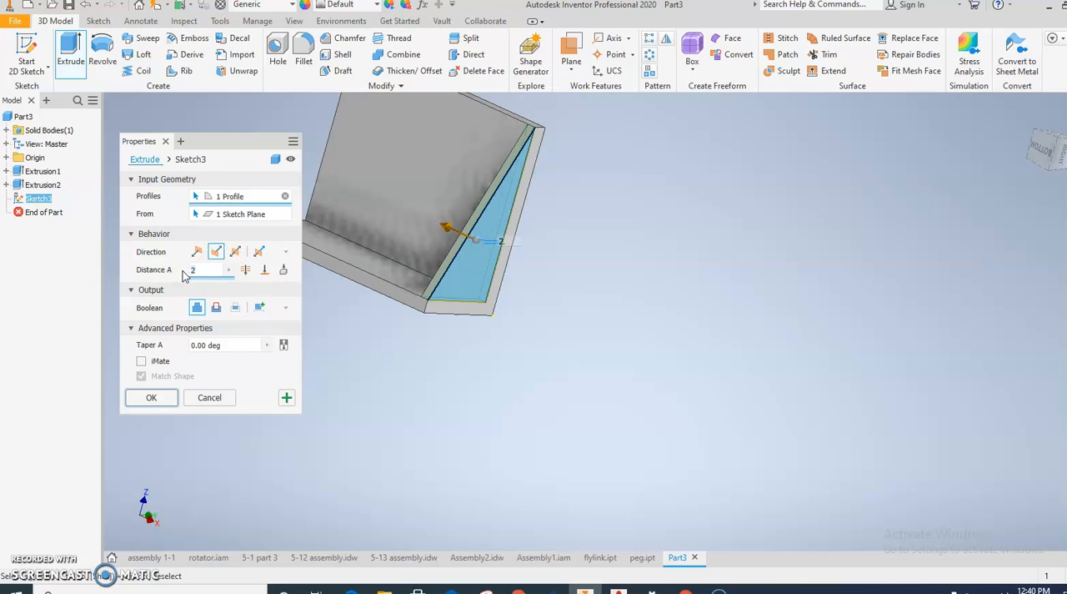
click(152, 404)
Step: Create a work plane midway between the triangular rib's outer face and the bracket's opposite end face
middle_drag(359, 379, 442, 412)
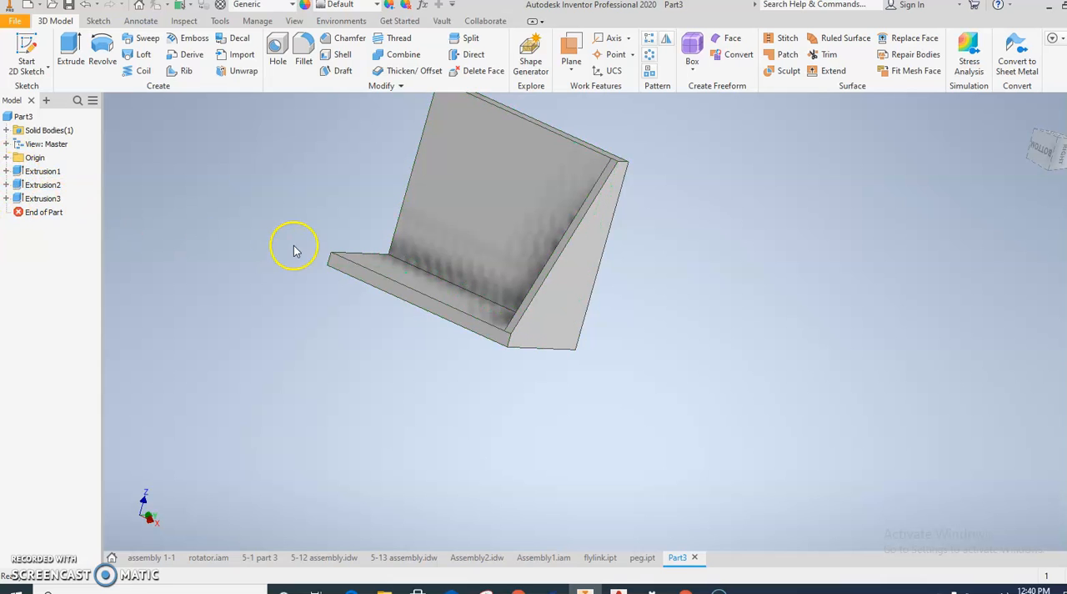
middle_drag(317, 286, 352, 310)
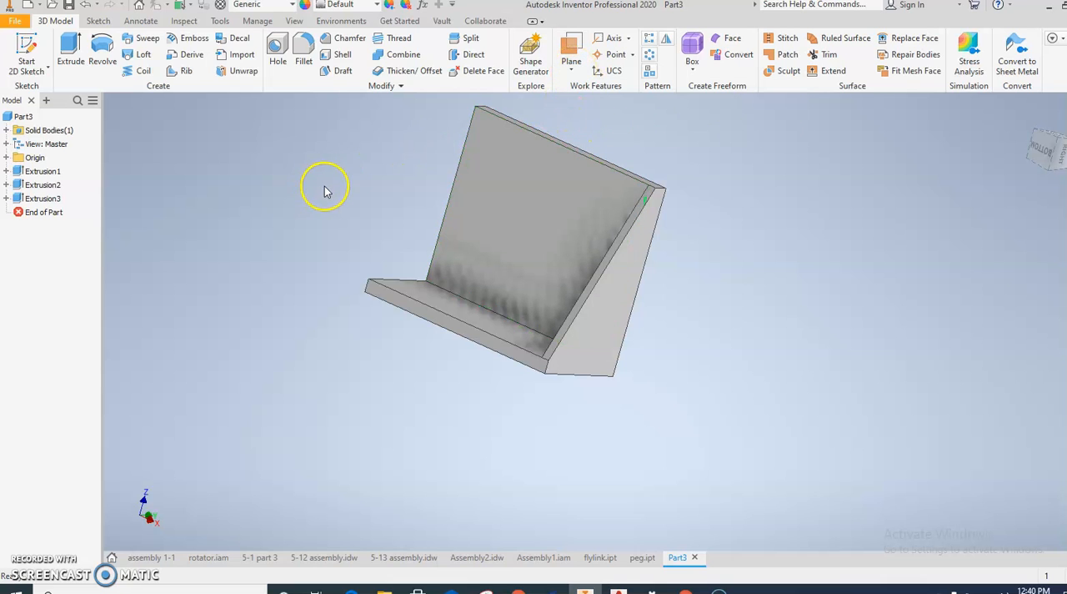
click(563, 75)
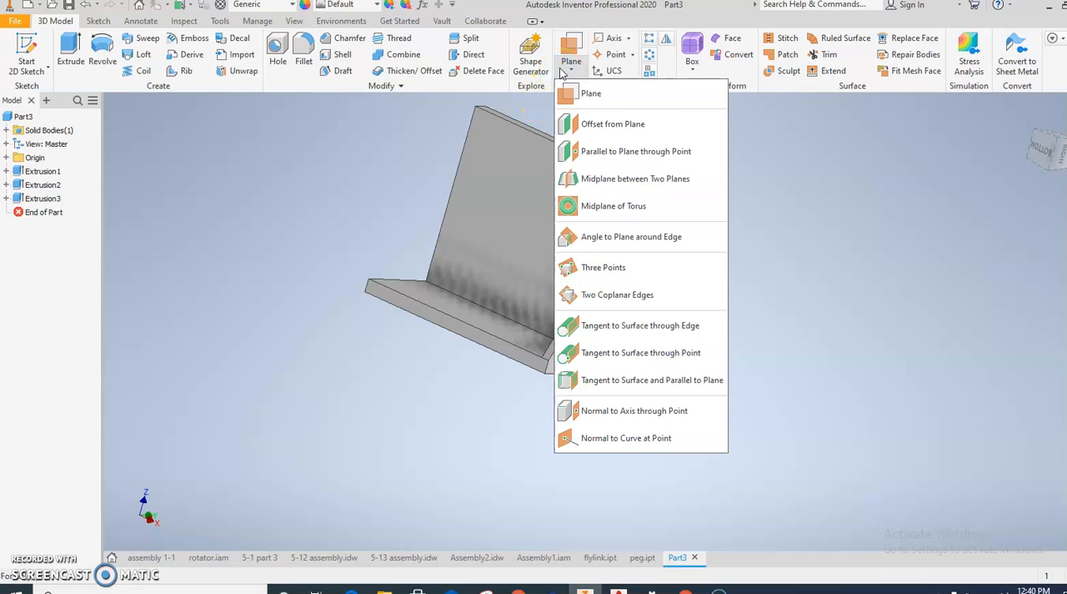
click(576, 93)
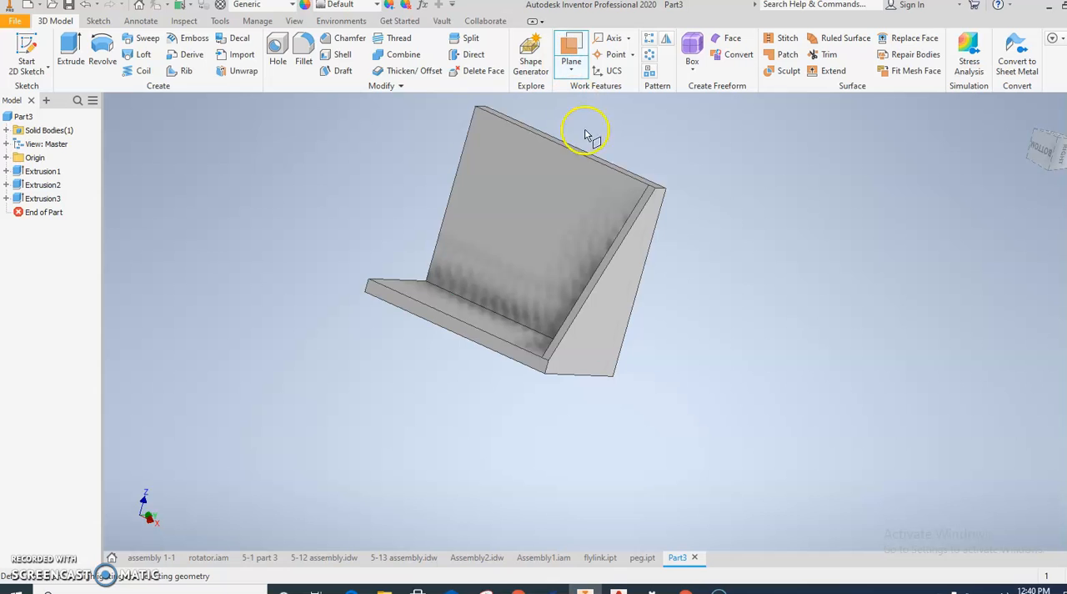
click(632, 294)
shift+middle_drag(632, 292, 467, 297)
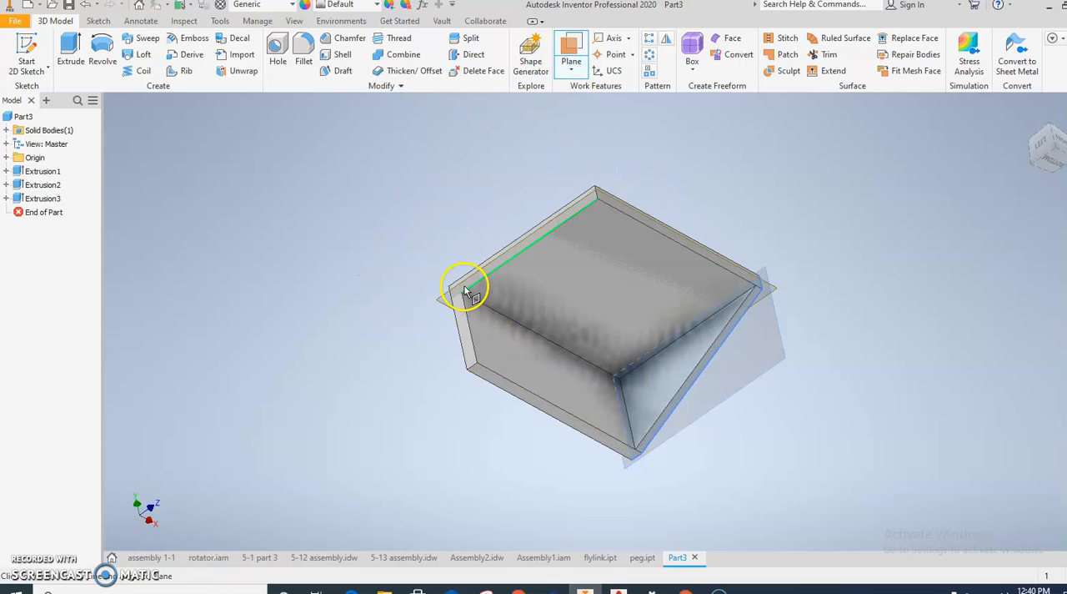
click(467, 284)
shift+middle_drag(410, 361, 446, 356)
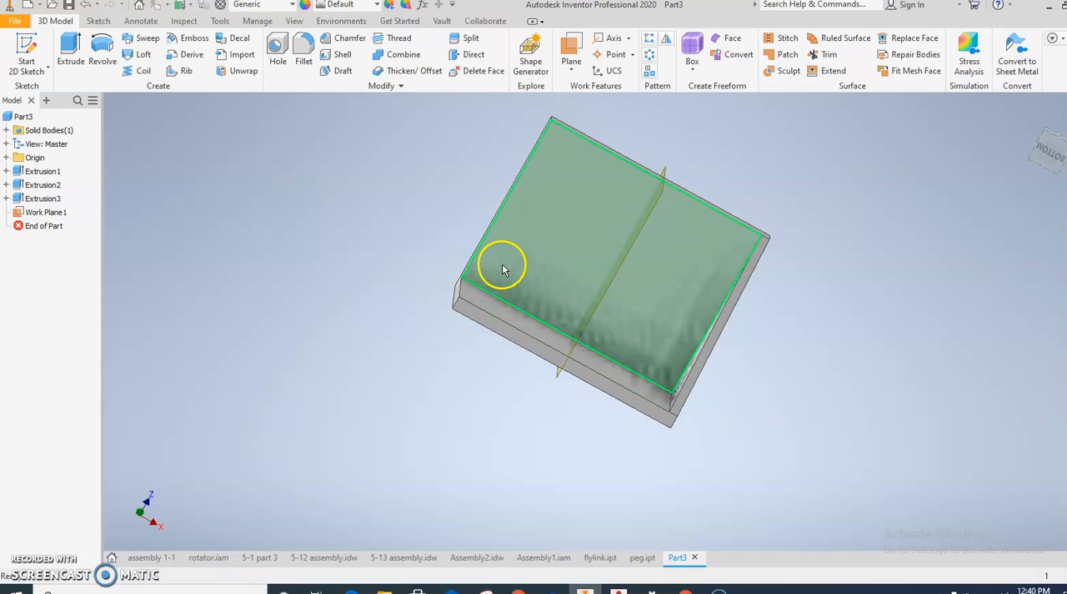
Step: Mirror the triangular rib extrusion about the middle work plane to the bracket's other end
click(666, 40)
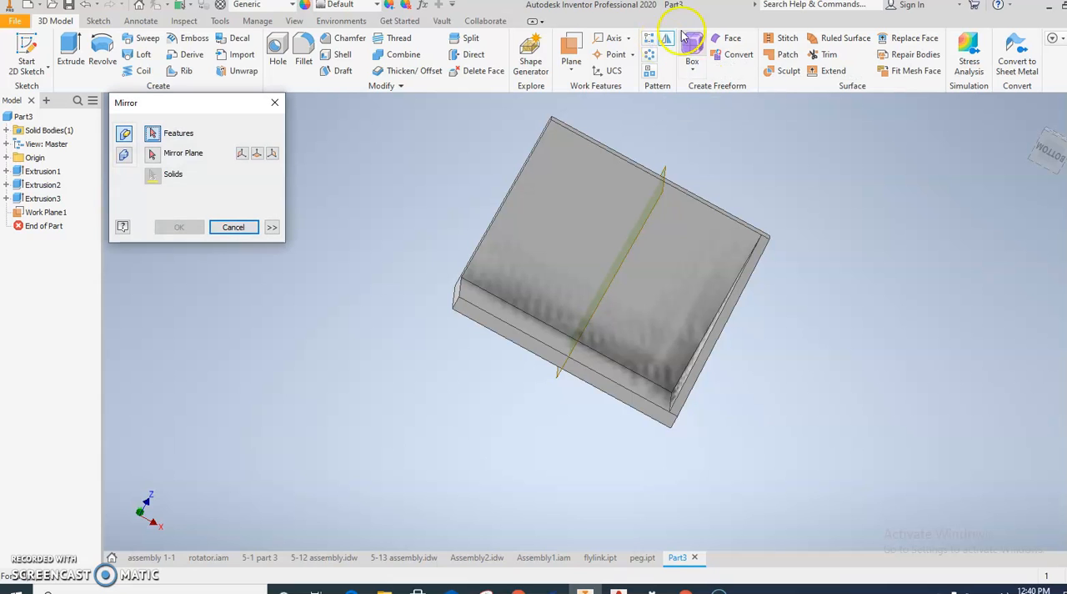
click(740, 310)
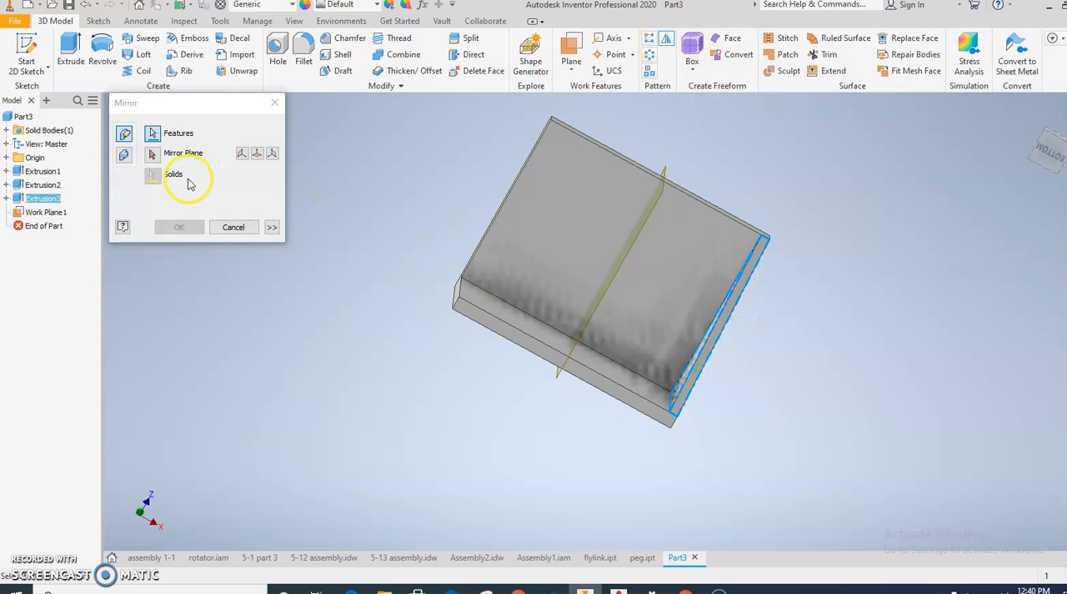
click(150, 156)
click(626, 250)
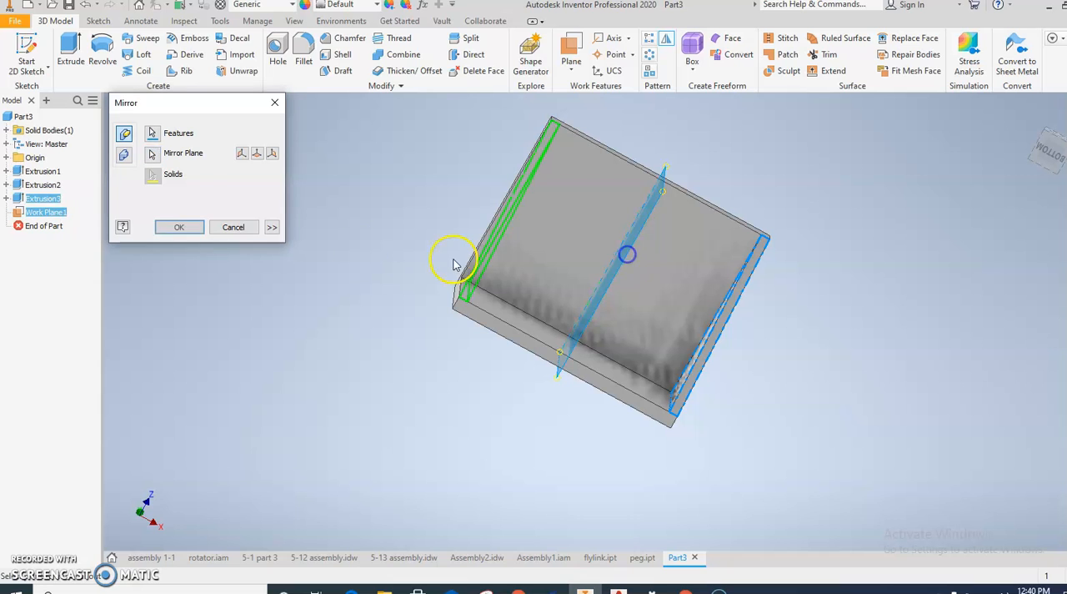
click(171, 227)
Step: Place a simple through-all hole of diameter 5 on the inner face of the 3 mm base plate
shift+middle_drag(489, 262, 482, 283)
click(489, 303)
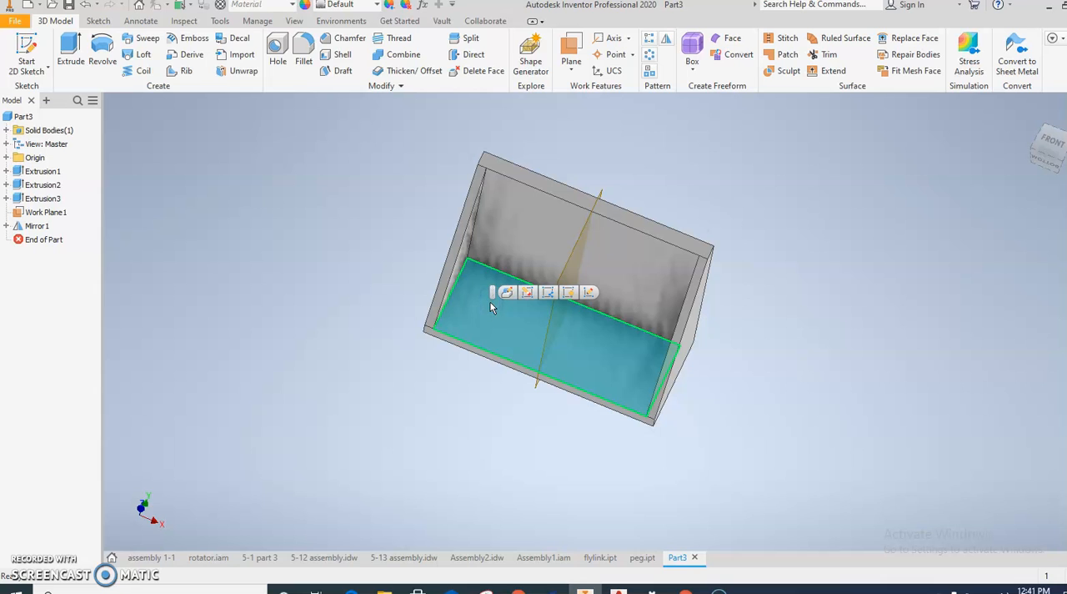
click(351, 187)
click(277, 52)
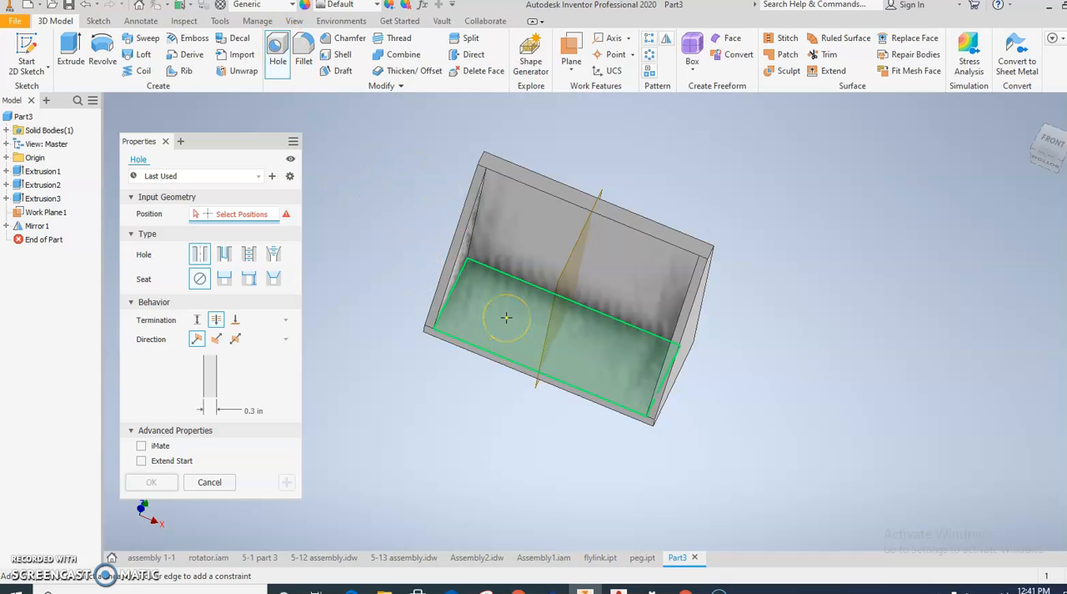
click(528, 340)
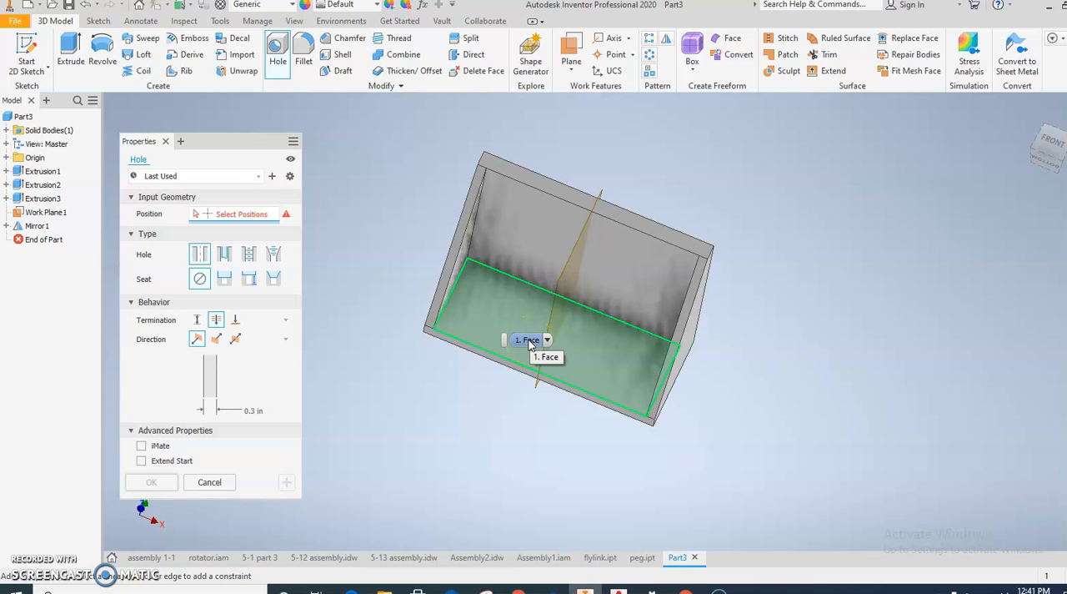
click(255, 411)
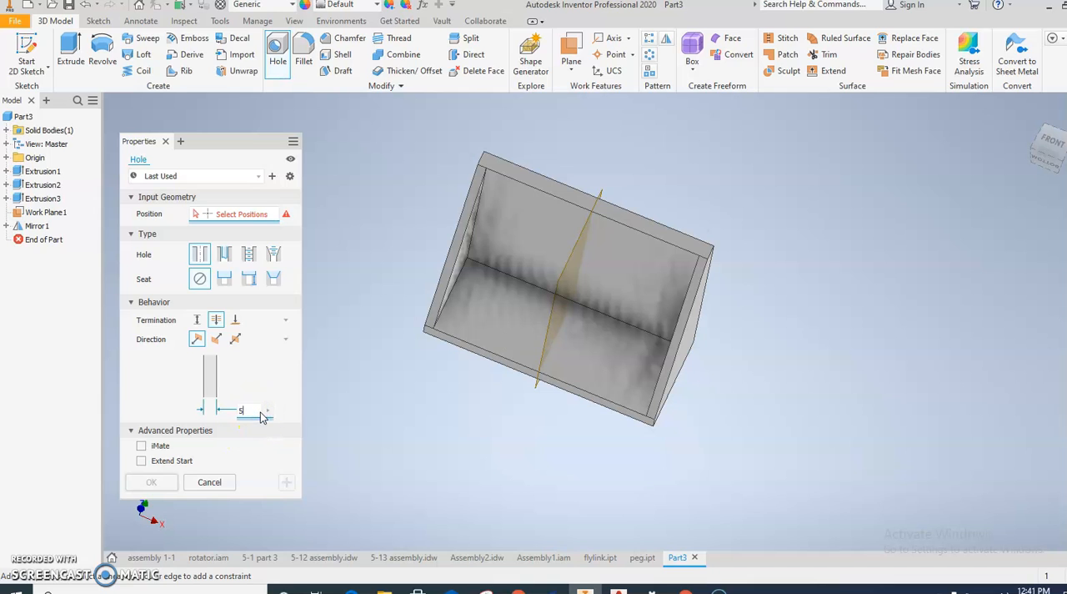
click(500, 313)
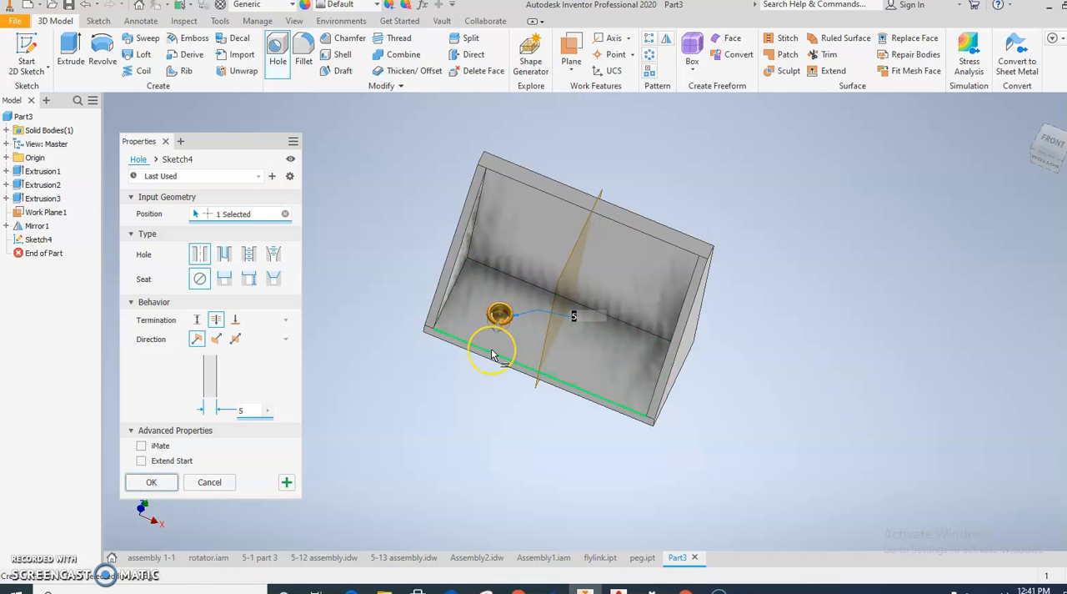
Step: Position the base plate hole 12 mm from the bracket's end edge and 10 mm from its long front edge, and create it
click(514, 375)
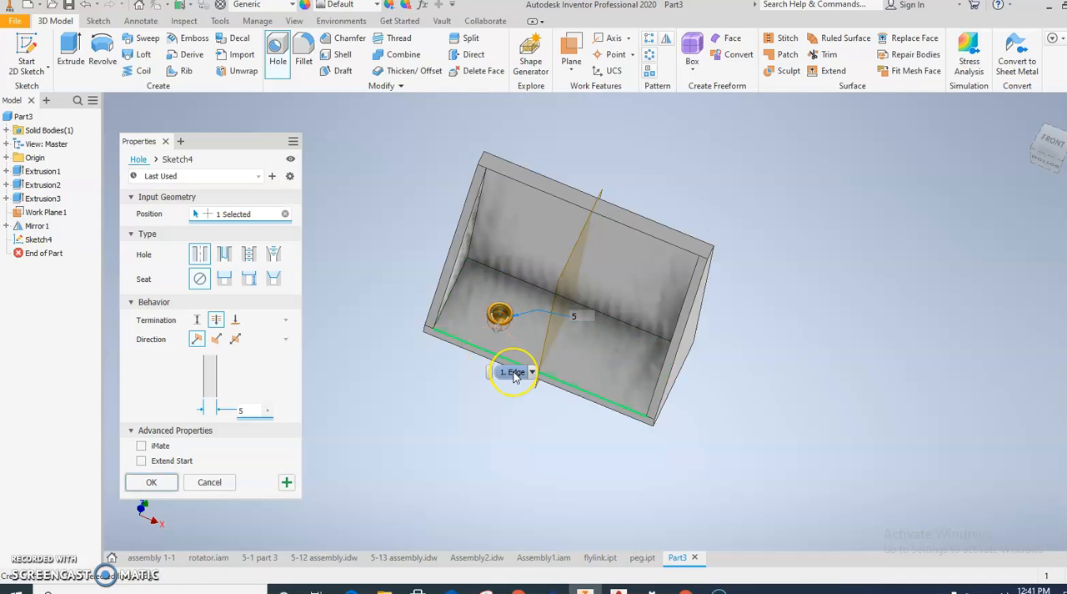
mouse_move(439, 335)
shift+middle_down()
mouse_move(450, 347)
mouse_move(450, 333)
mouse_move(469, 367)
mouse_move(498, 442)
mouse_move(445, 348)
mouse_move(488, 370)
mouse_move(458, 341)
shift+middle_up()
click(436, 298)
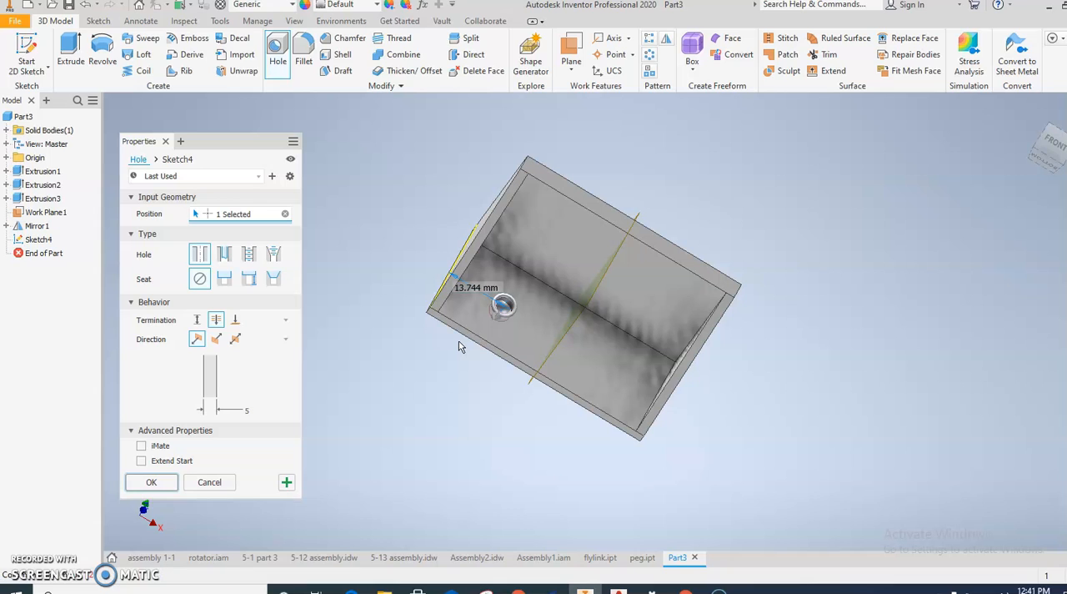
double_click(463, 288)
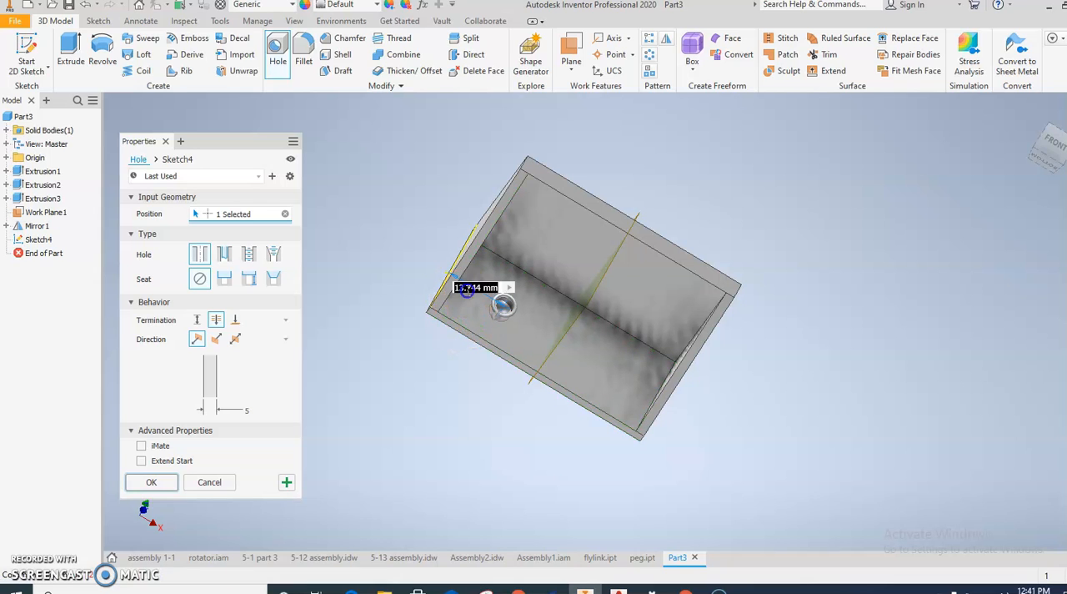
text(12)
click(460, 311)
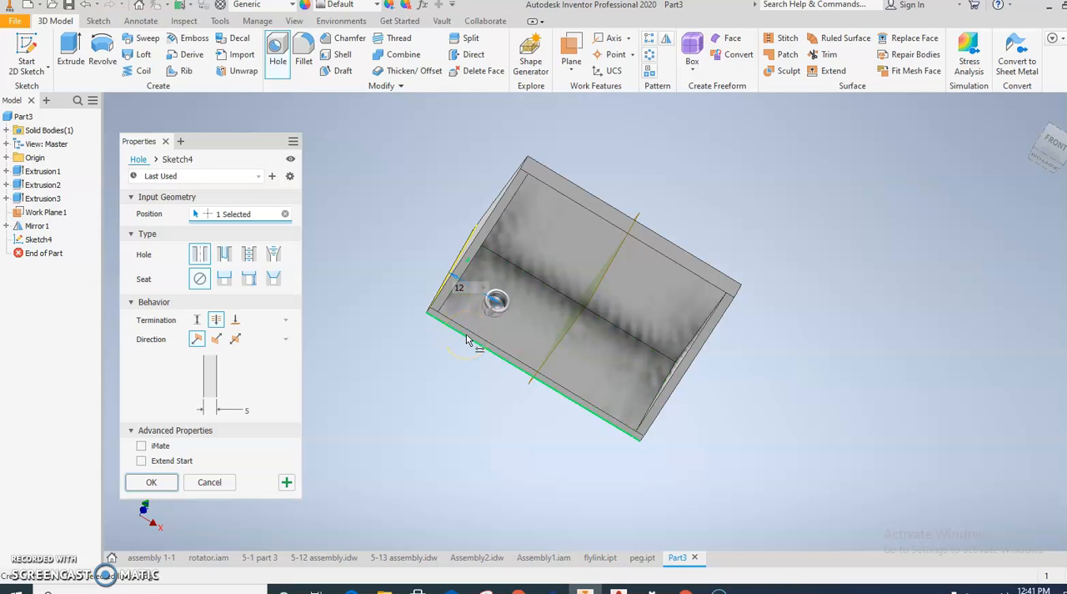
click(471, 331)
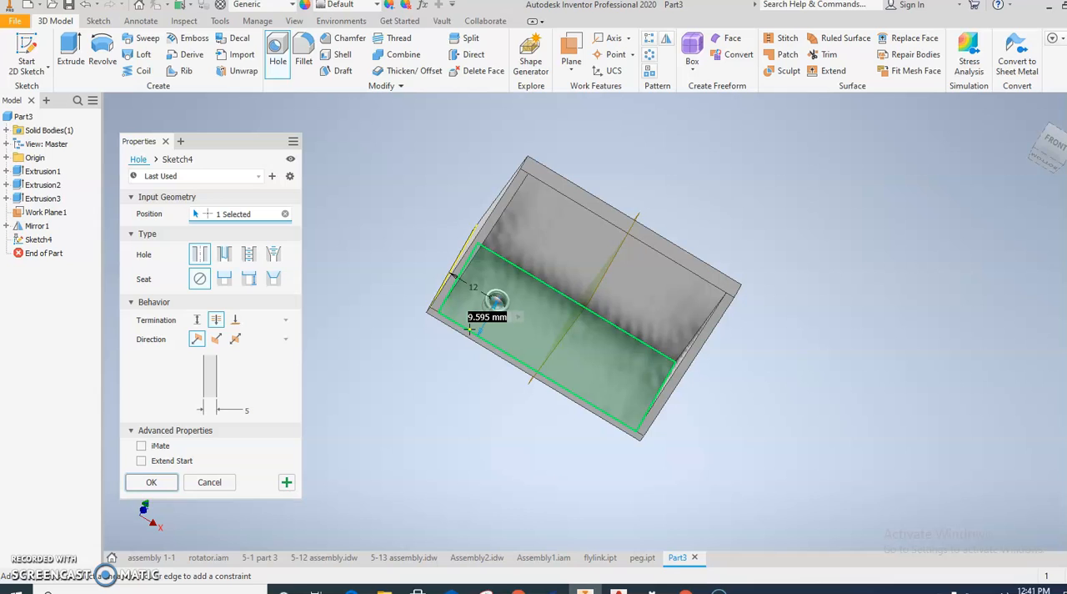
text(10)
click(360, 380)
click(151, 482)
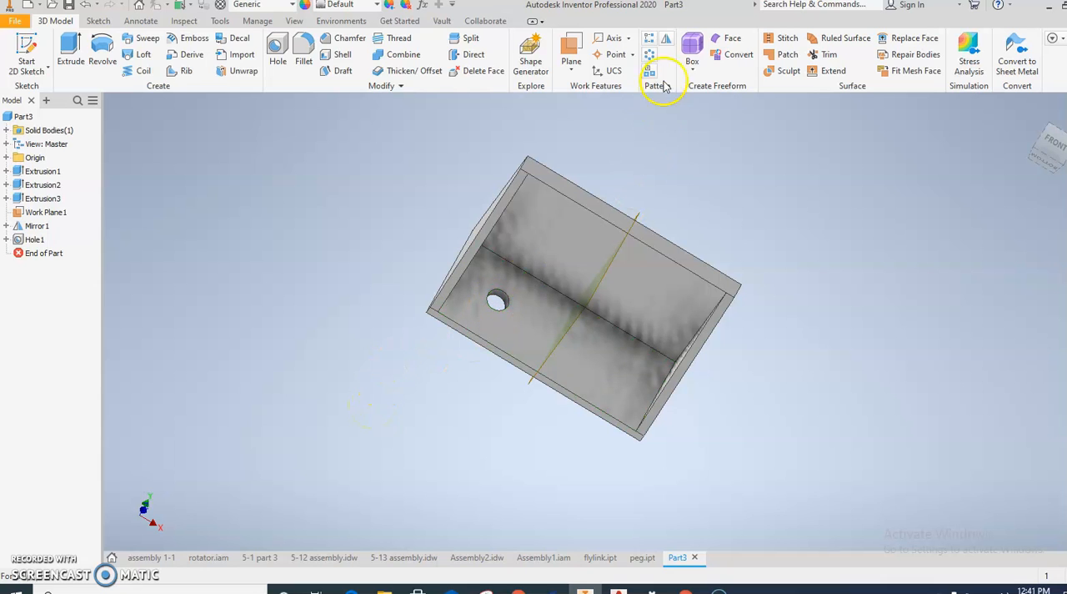
Step: Mirror the base plate hole about the middle work plane to the other half of the bracket
click(666, 38)
click(505, 302)
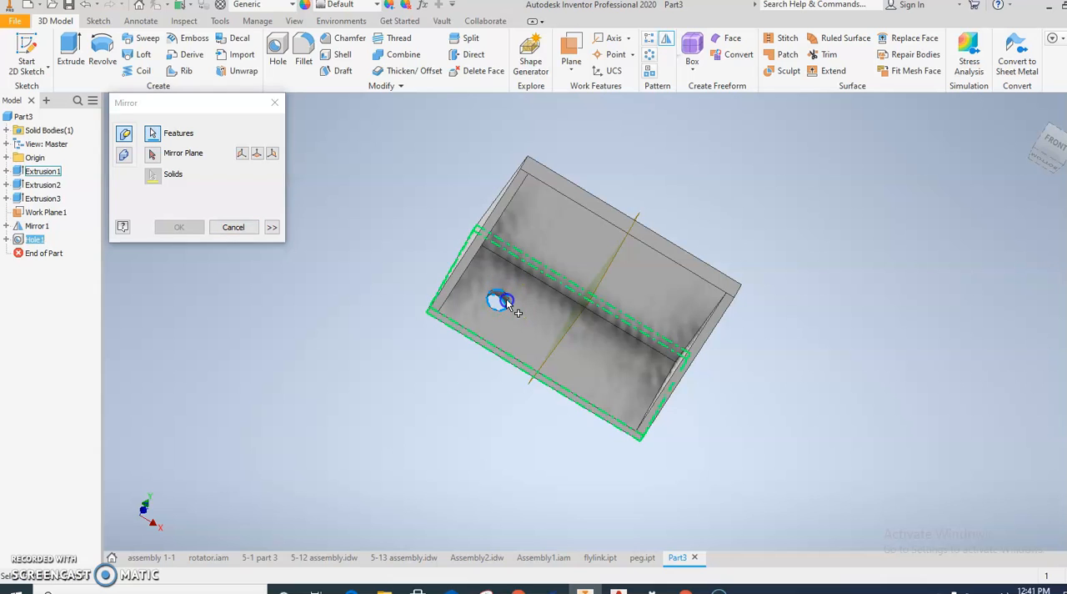
click(152, 154)
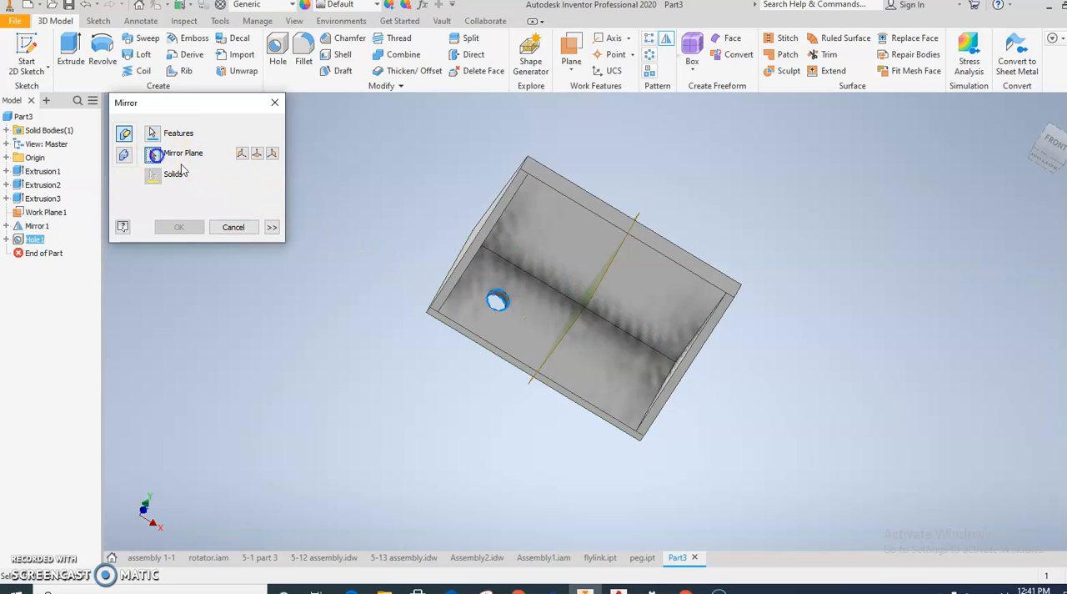
click(621, 259)
click(179, 227)
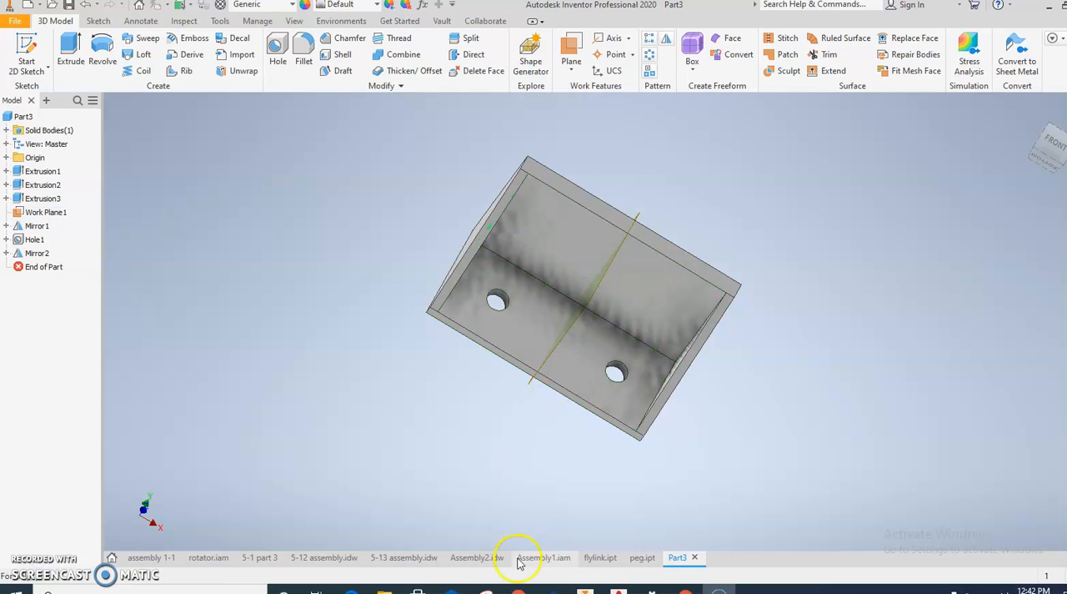
Step: Consult the fly assembly drawing in the browser and sketch a 10 mm diameter circle on the upright plate's inner face in the Inventor part
mouse_move(518, 591)
click(467, 536)
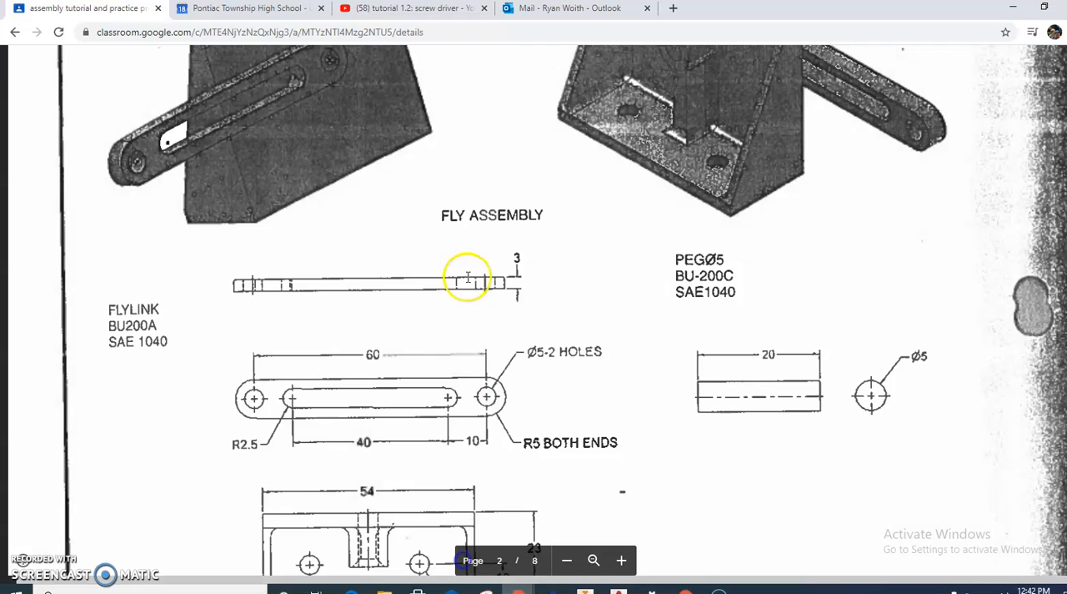
scroll(449, 232, up, 2)
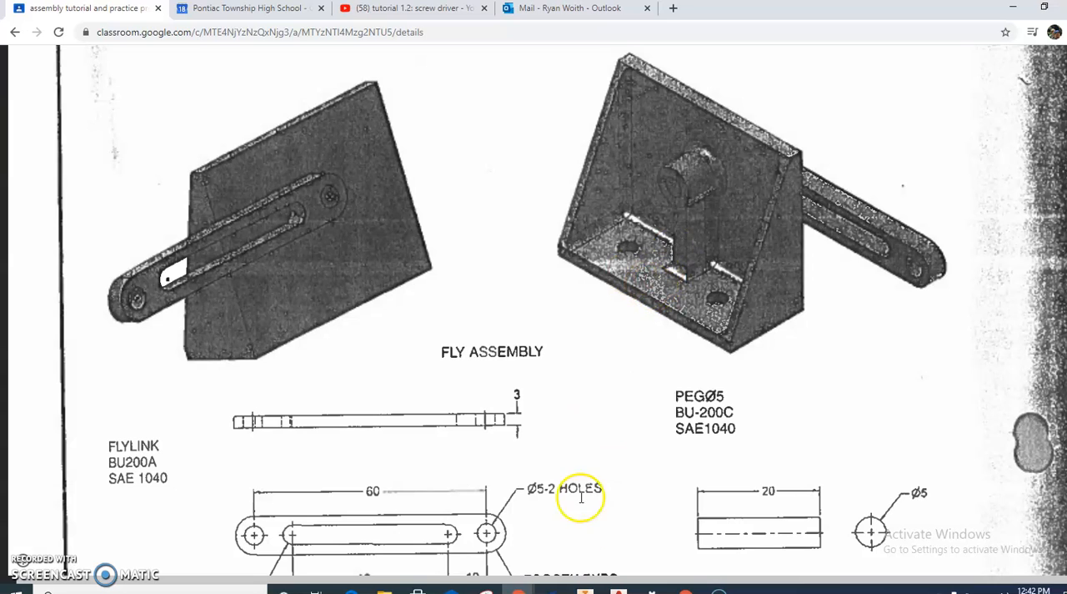
click(584, 589)
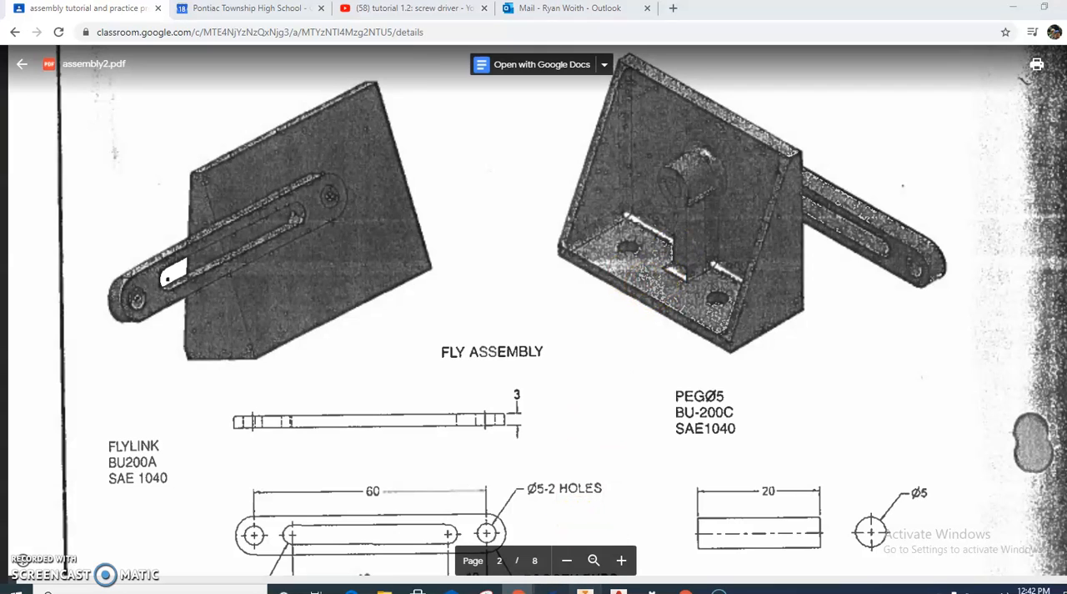
click(627, 268)
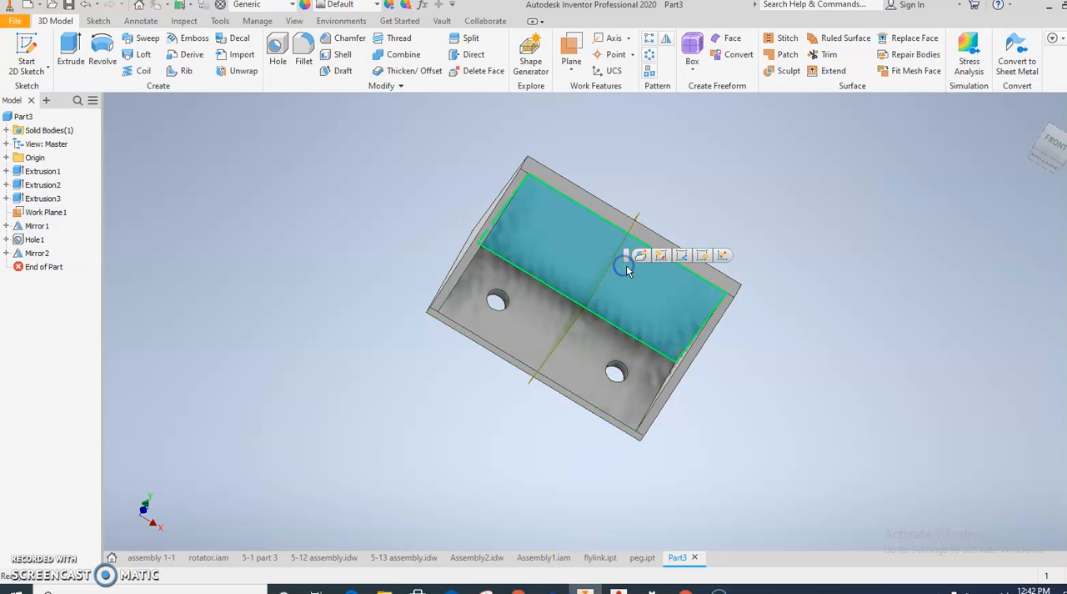
click(722, 255)
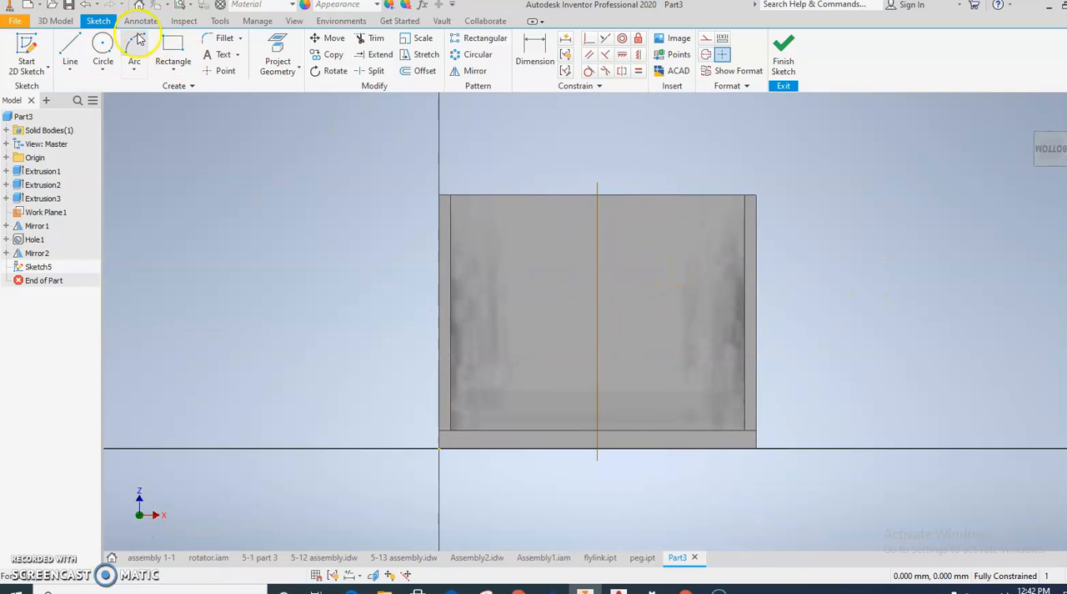
click(102, 44)
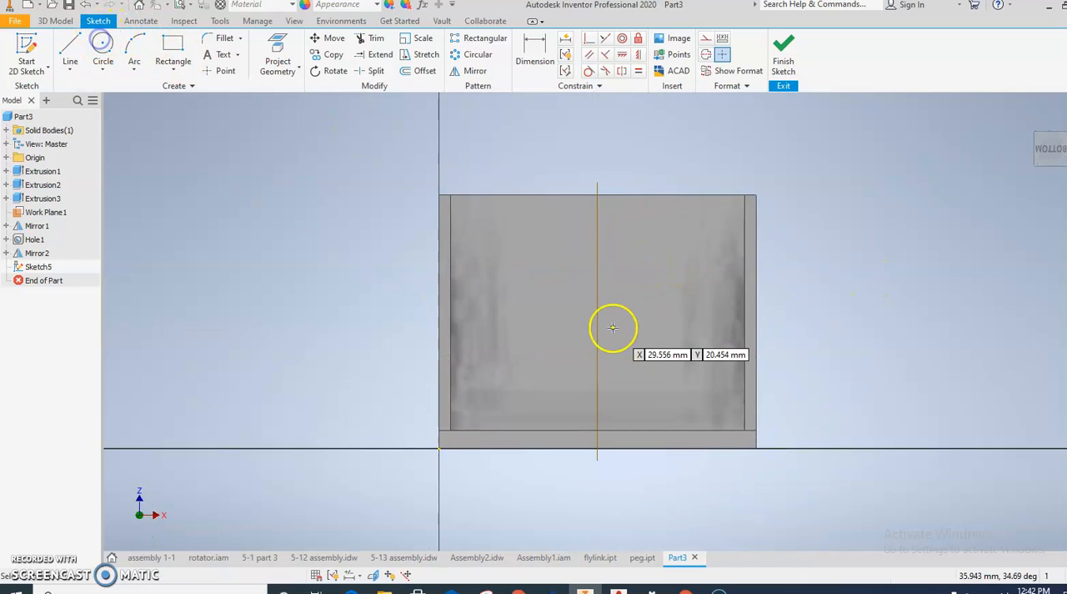
click(596, 273)
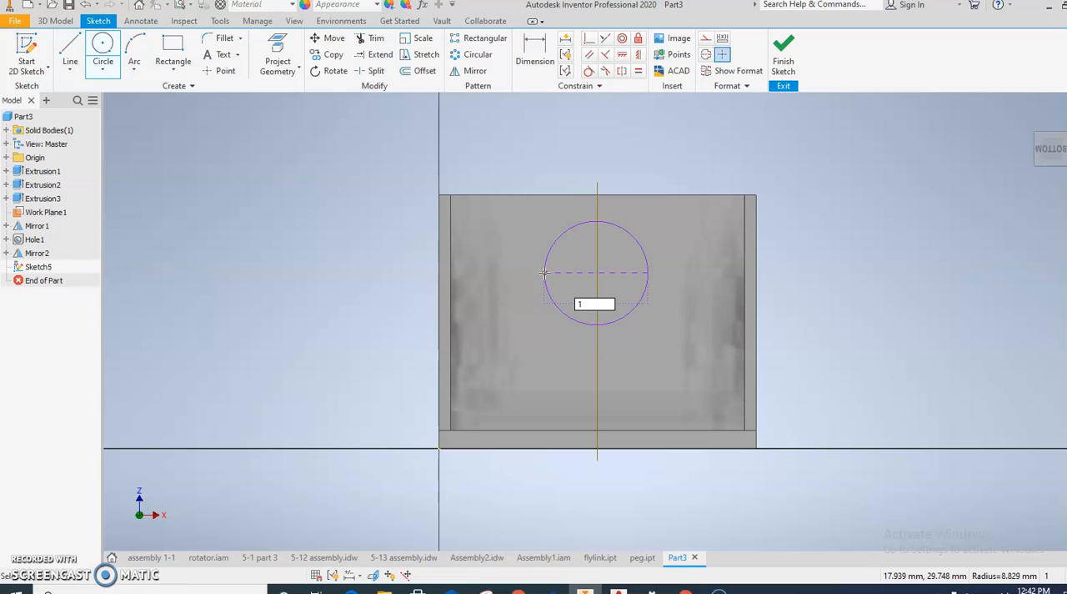
key(Return)
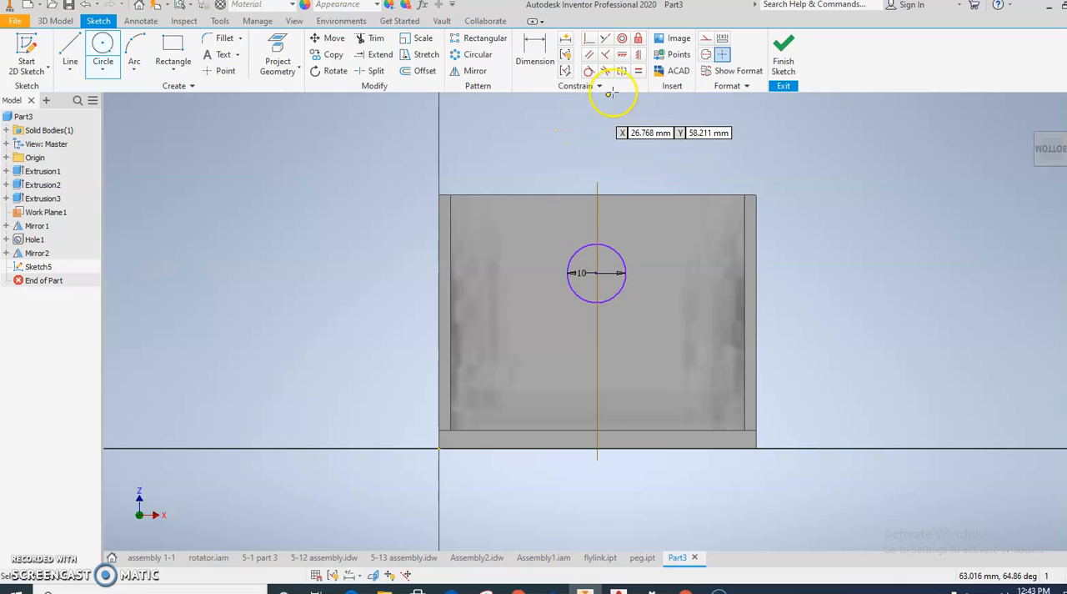
Step: Align the circle's centre vertically with the base edge's midpoint, dimension it 27 mm above the bracket's bottom edge, and finish the sketch
click(638, 57)
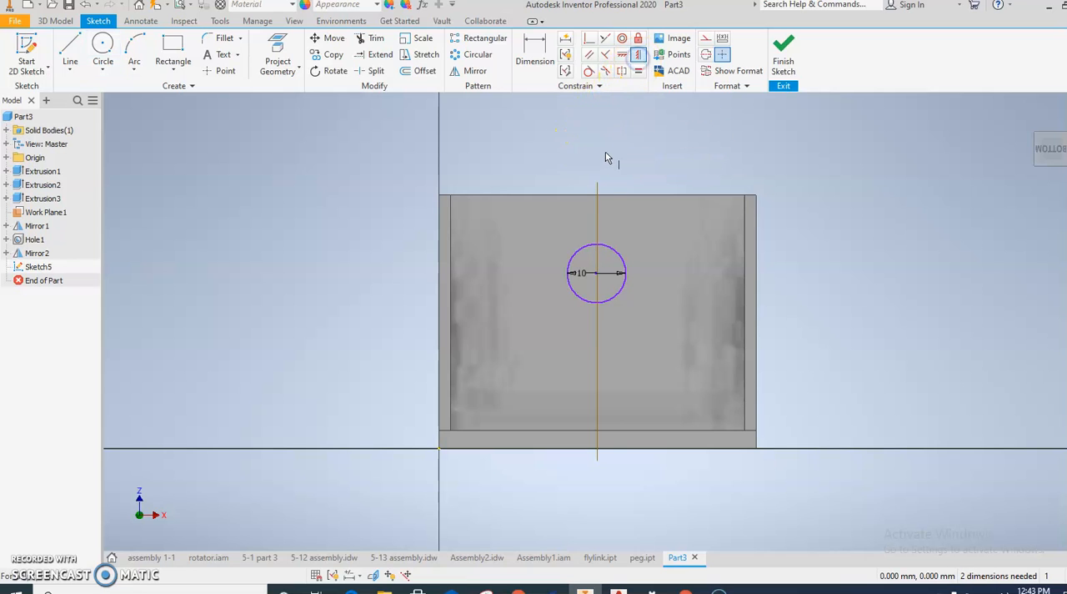
click(588, 273)
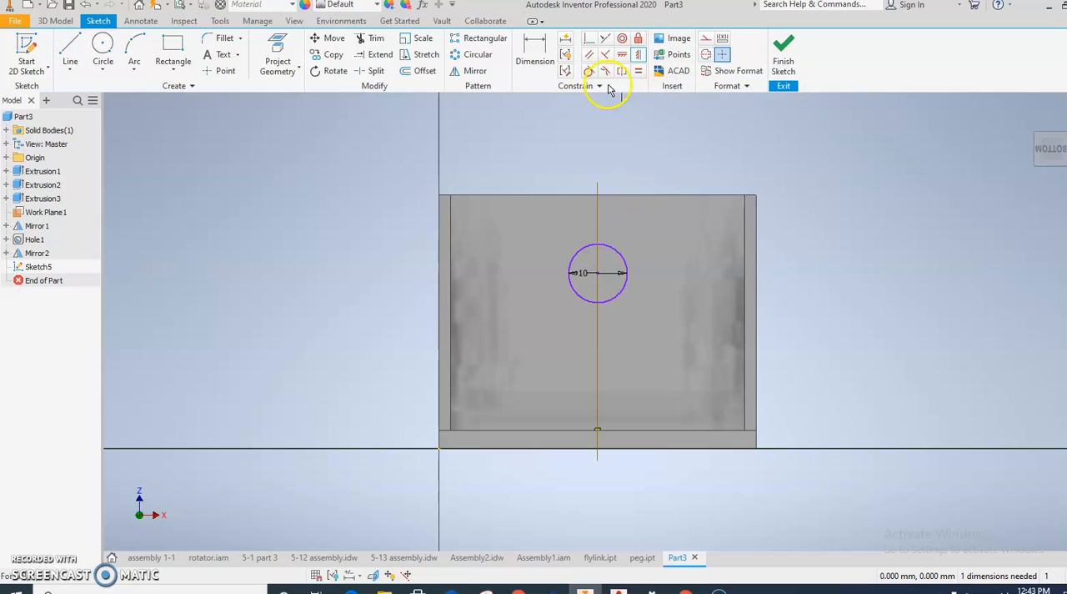
click(539, 50)
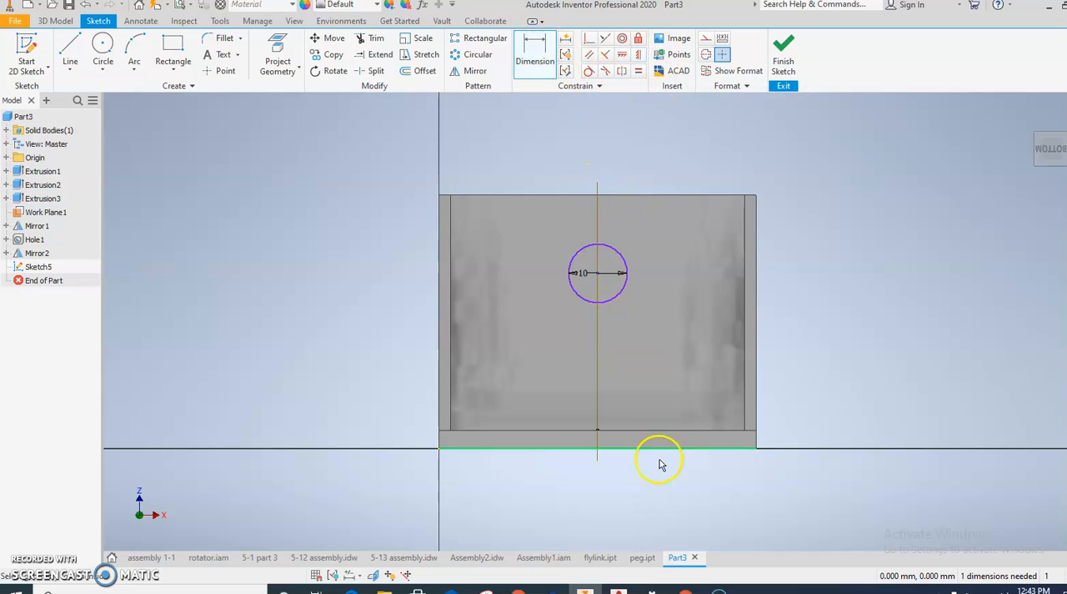
click(611, 449)
click(598, 277)
click(667, 277)
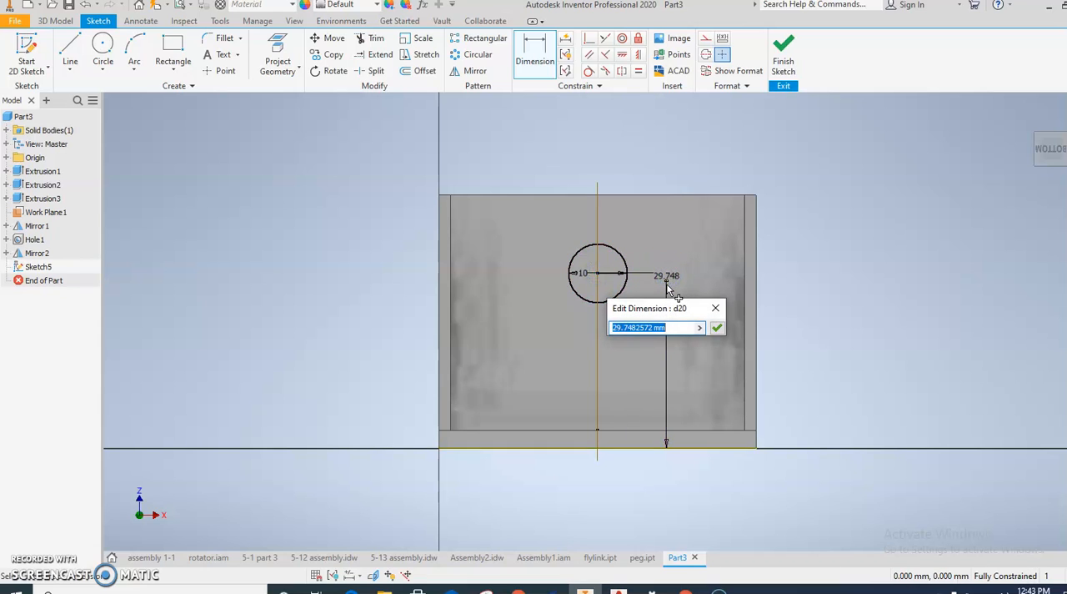
text(27)
key(Return)
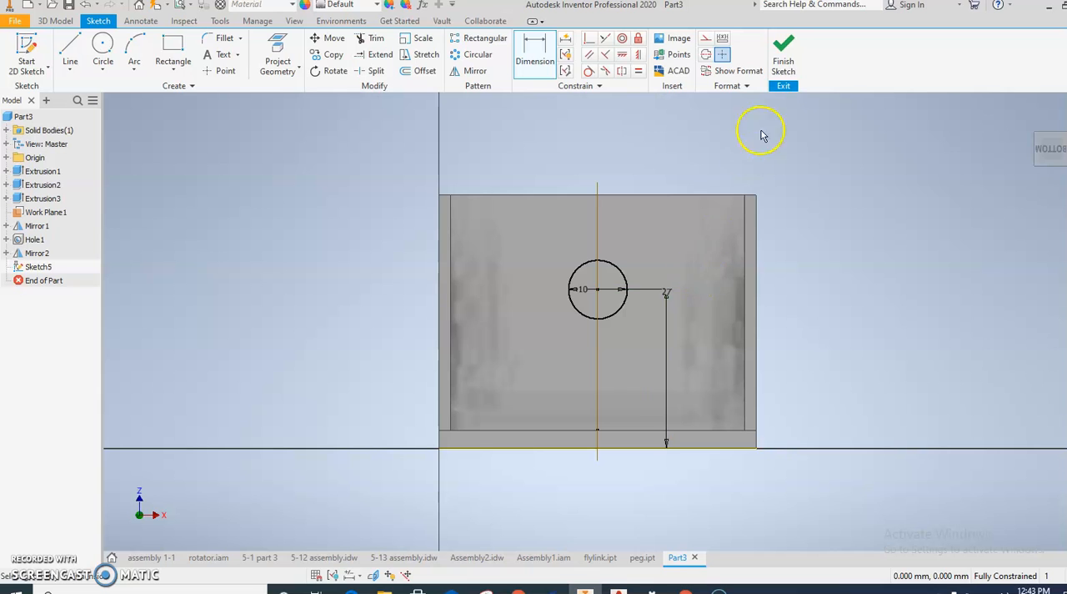
click(784, 67)
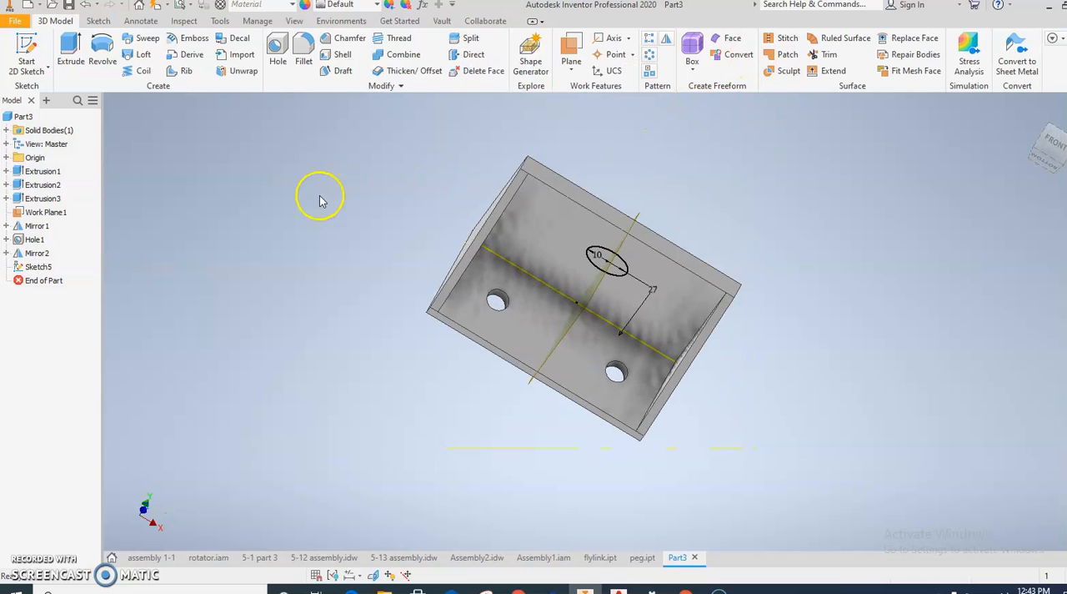
Step: Extrude the circle 10 mm inward as a round boss joined to the upright plate
click(186, 135)
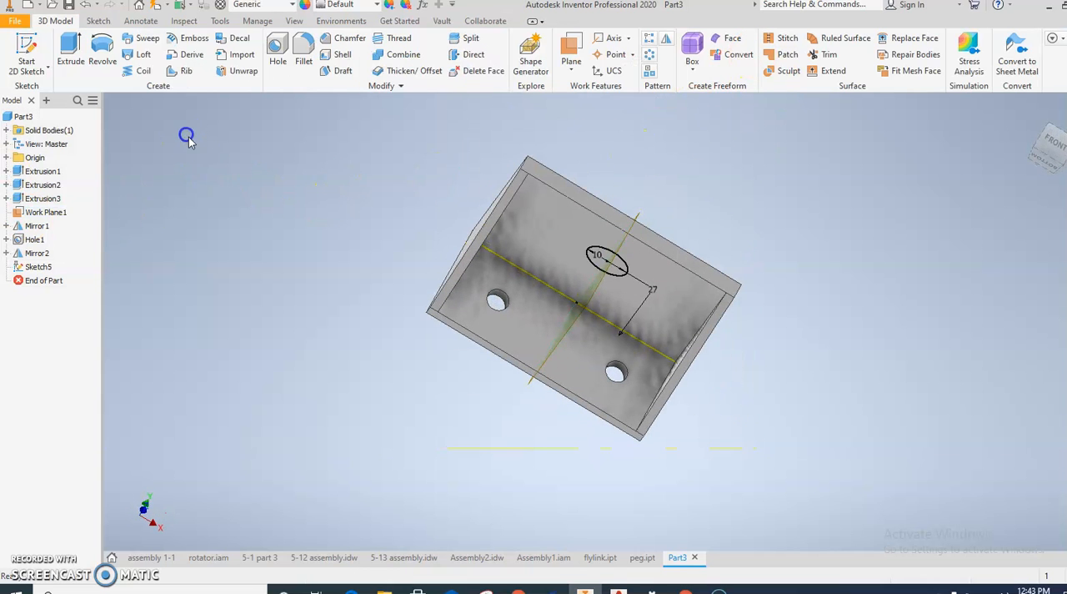
click(73, 50)
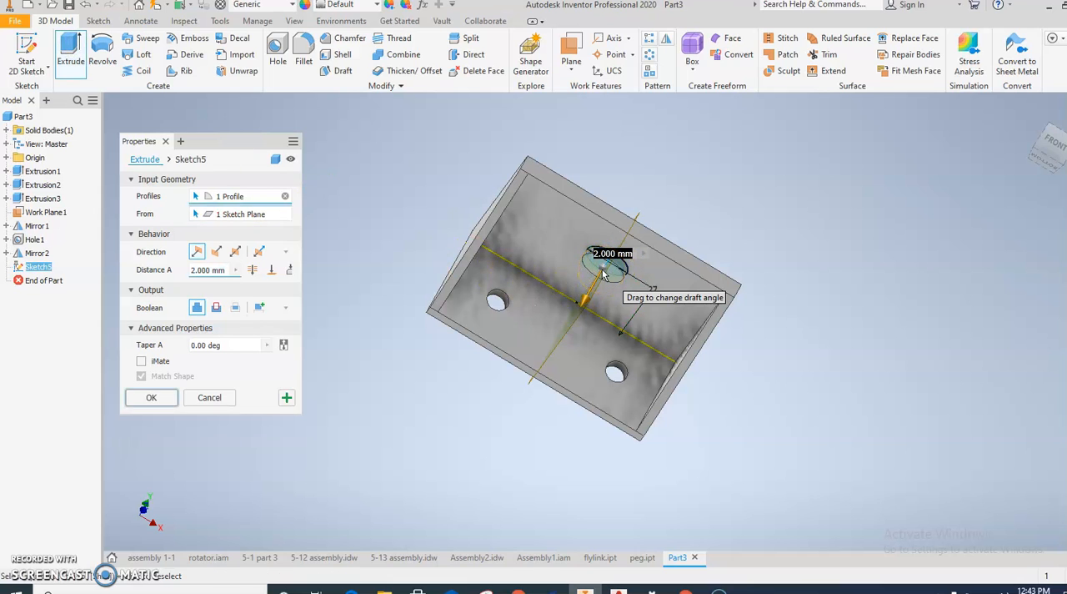
text(10)
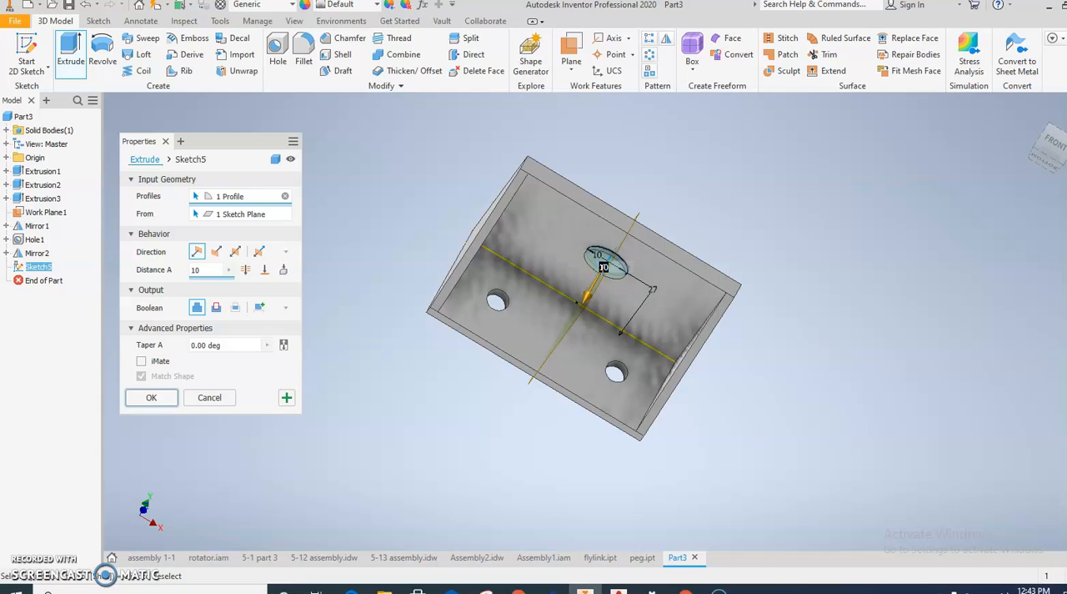
click(163, 397)
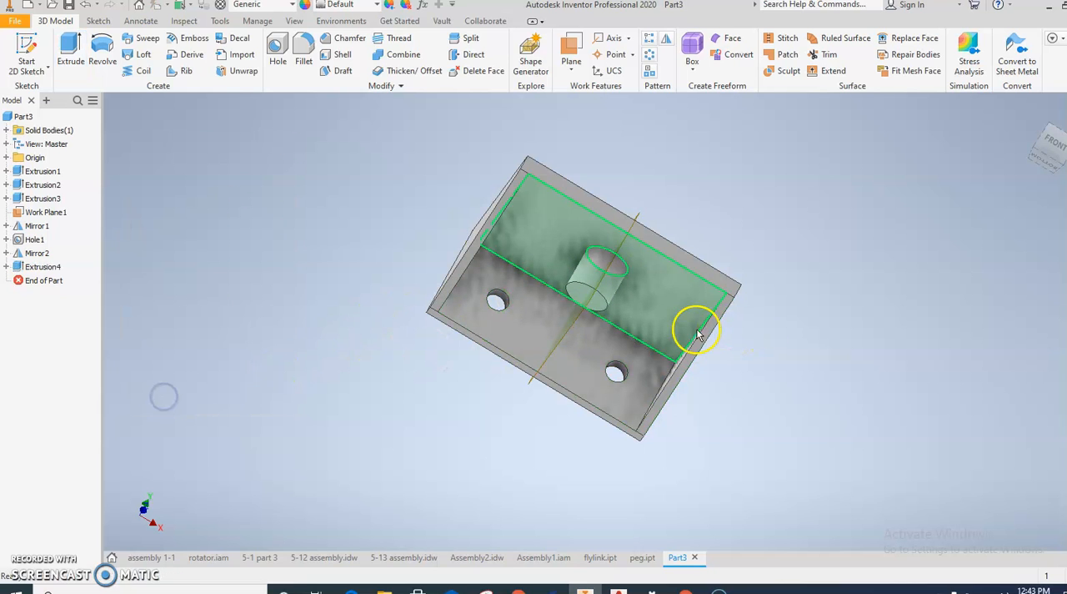
Step: Create a simple 5 mm through-all hole concentric with the round boss on its end face
shift+middle_drag(675, 332, 677, 301)
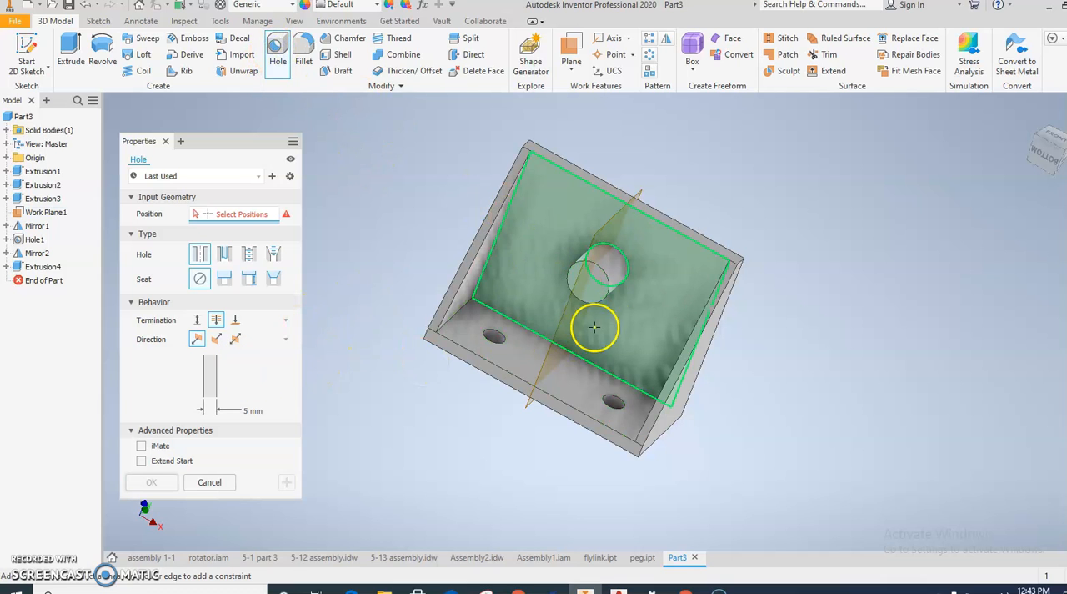
click(591, 287)
click(604, 274)
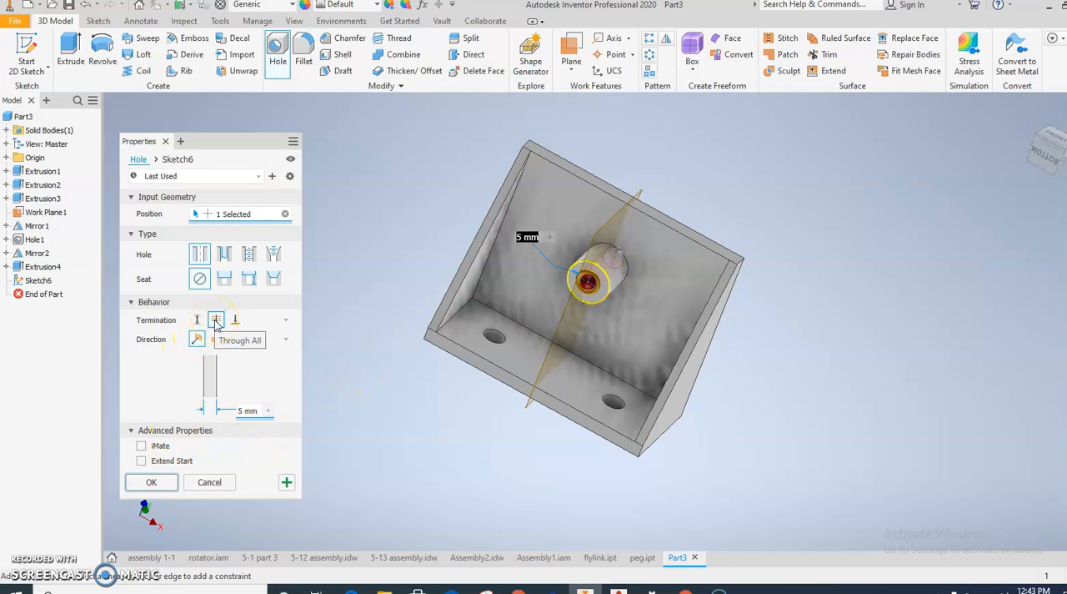
click(151, 482)
Step: Hide the middle work plane
mouse_move(376, 493)
shift+middle_down()
mouse_move(437, 486)
mouse_move(461, 468)
mouse_move(455, 485)
shift+middle_up()
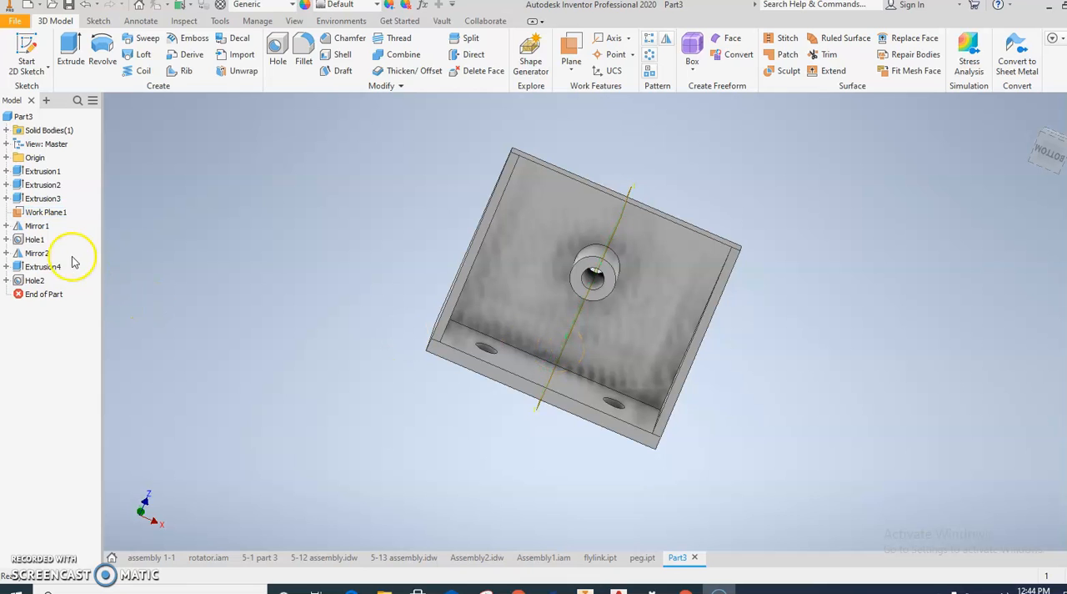
right_click(38, 214)
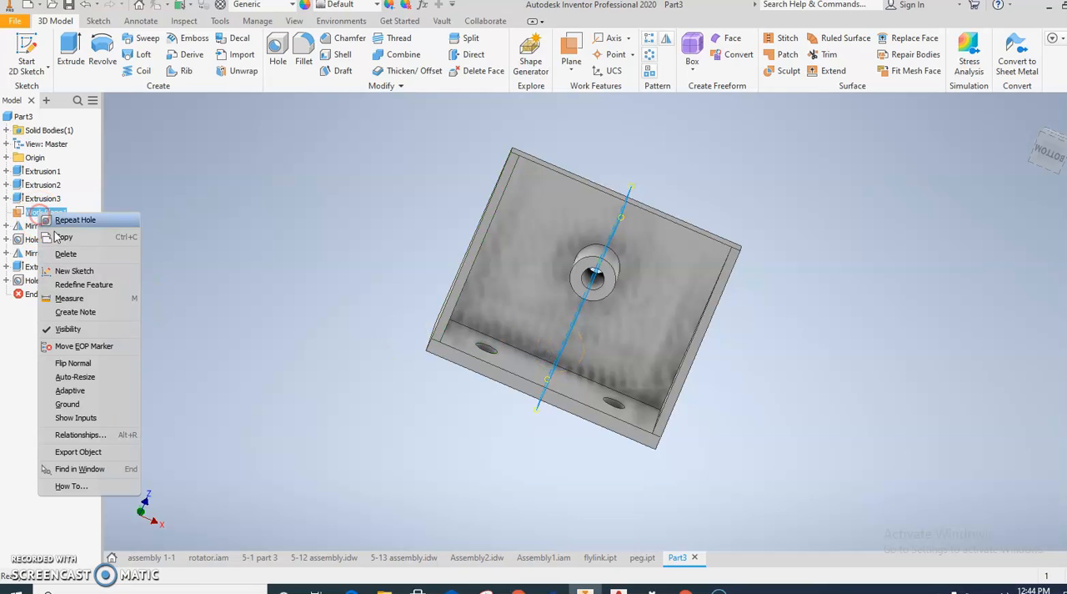
click(75, 329)
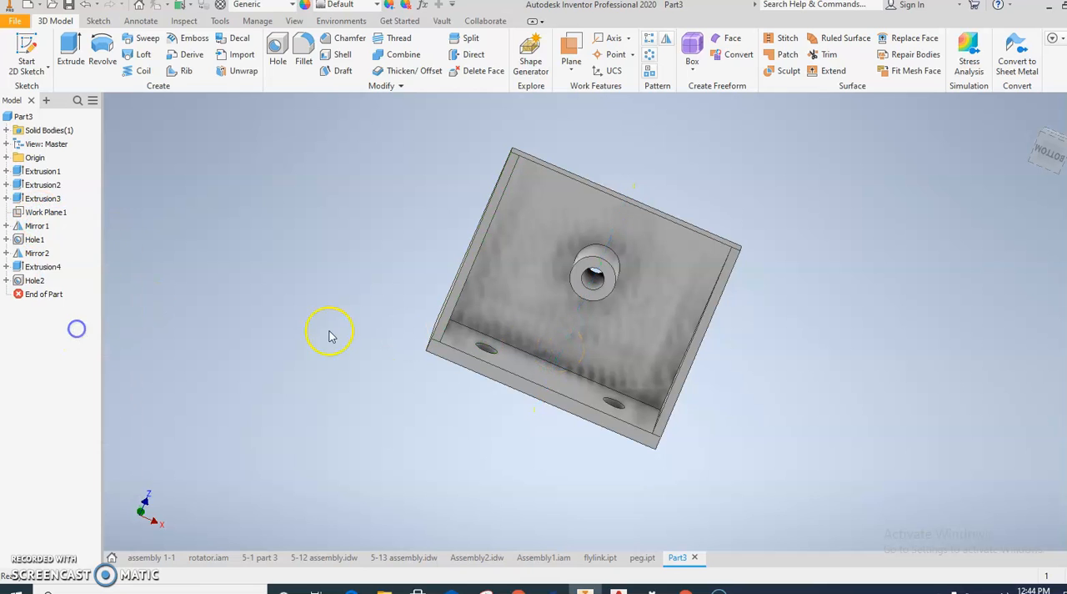
Step: Start a sketch on the upright plate's inner face and draw a narrow rectangle from the boss down to the base plate
click(558, 327)
click(658, 314)
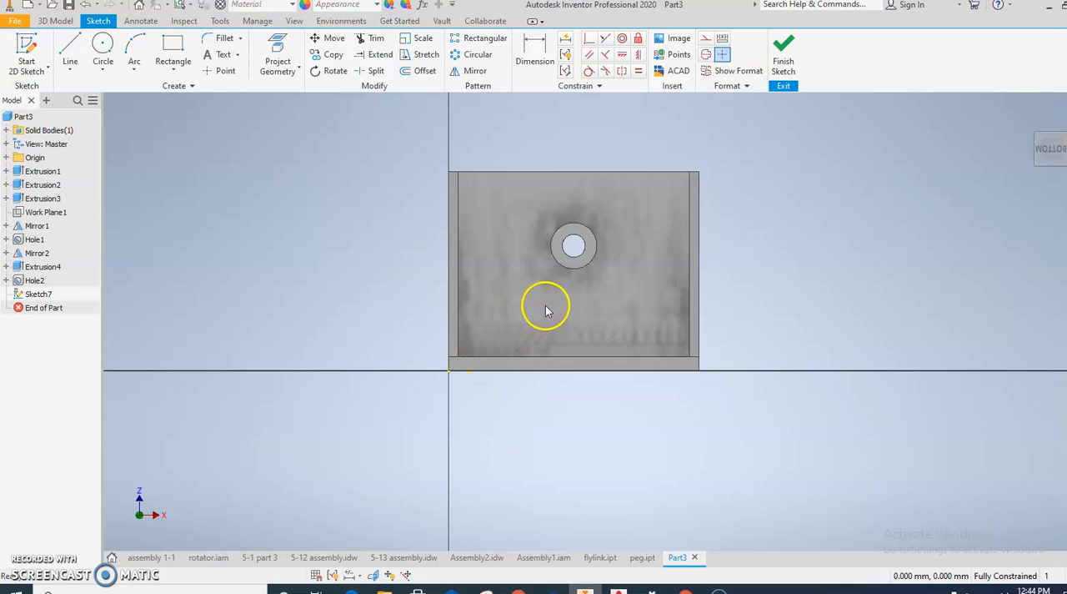
scroll(545, 310, up, 3)
click(178, 47)
click(531, 234)
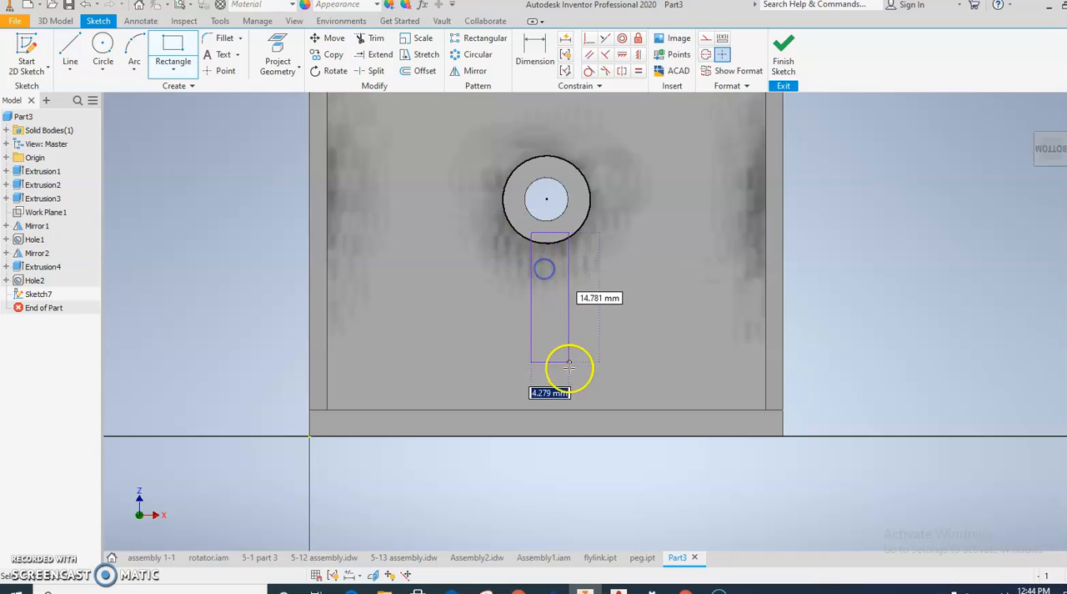
click(575, 413)
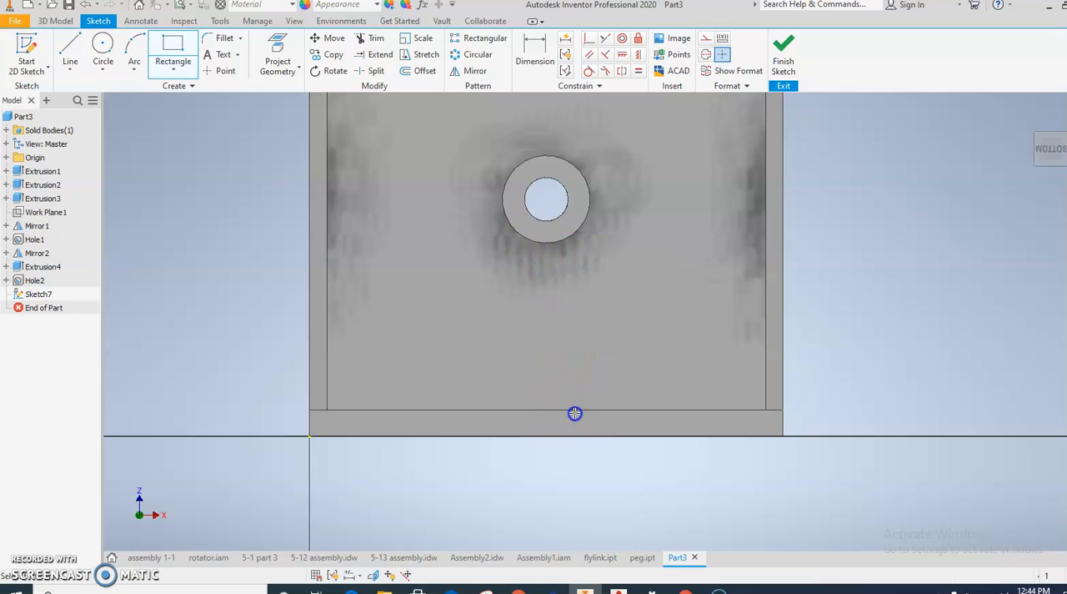
Step: Dimension the height of the support rectangle between the boss and the base plate as 20 mm
key(Escape)
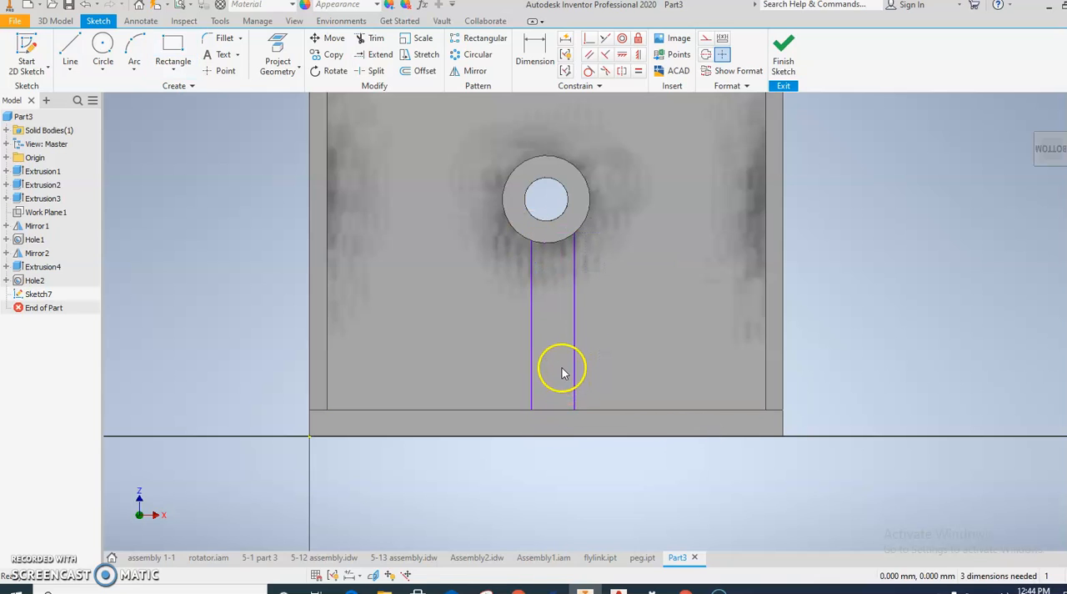
click(532, 50)
click(578, 300)
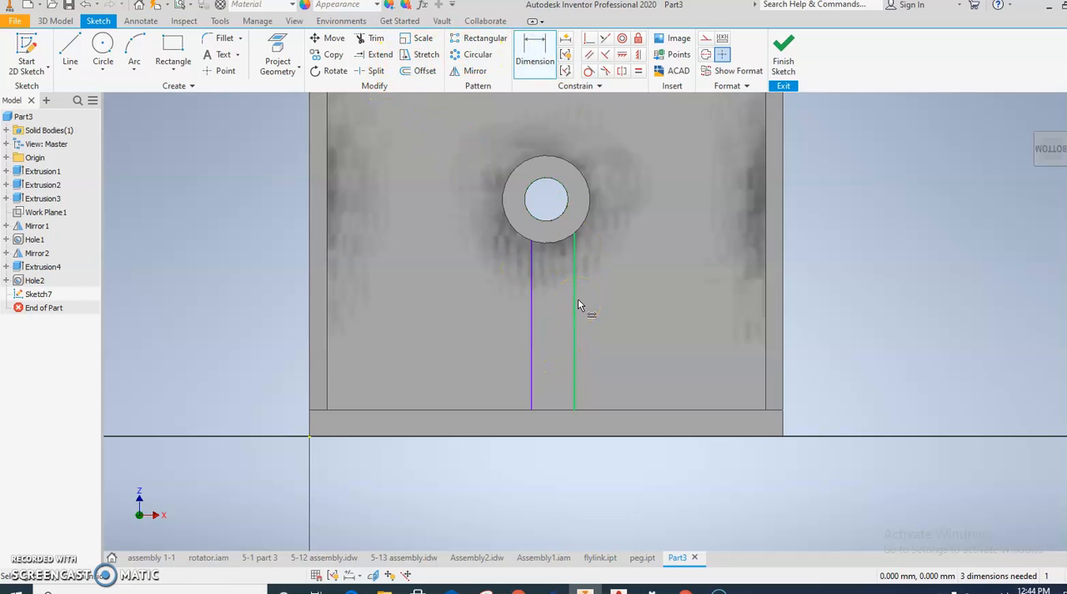
click(579, 300)
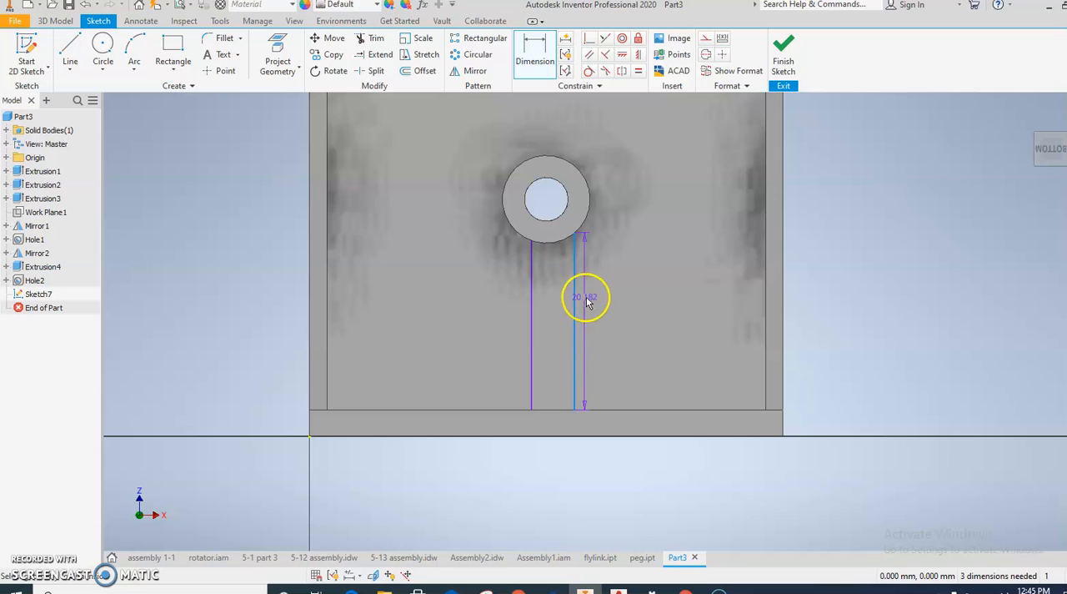
click(608, 302)
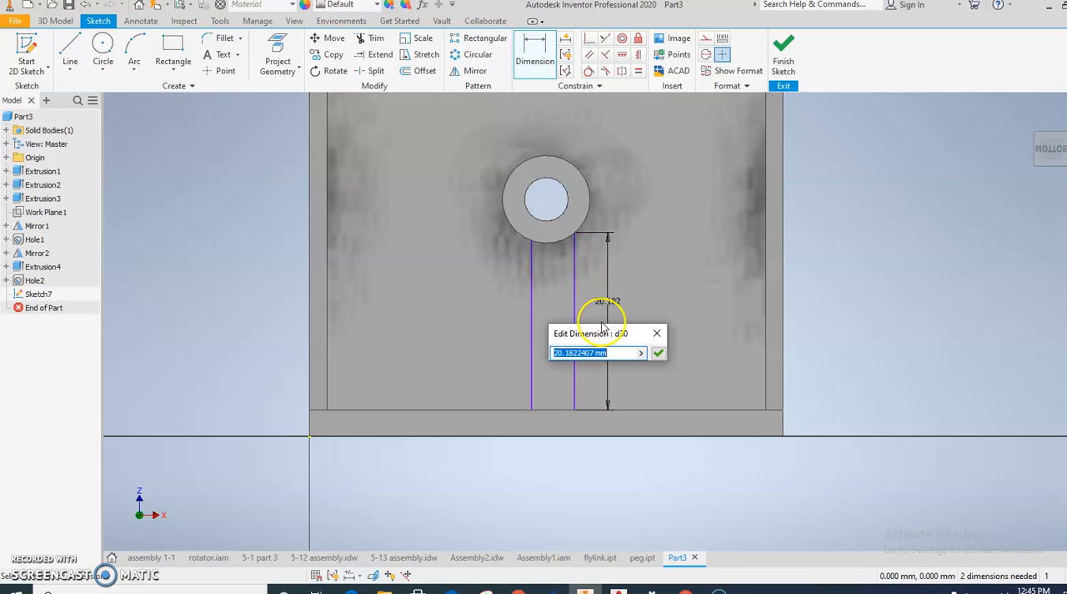
key(Return)
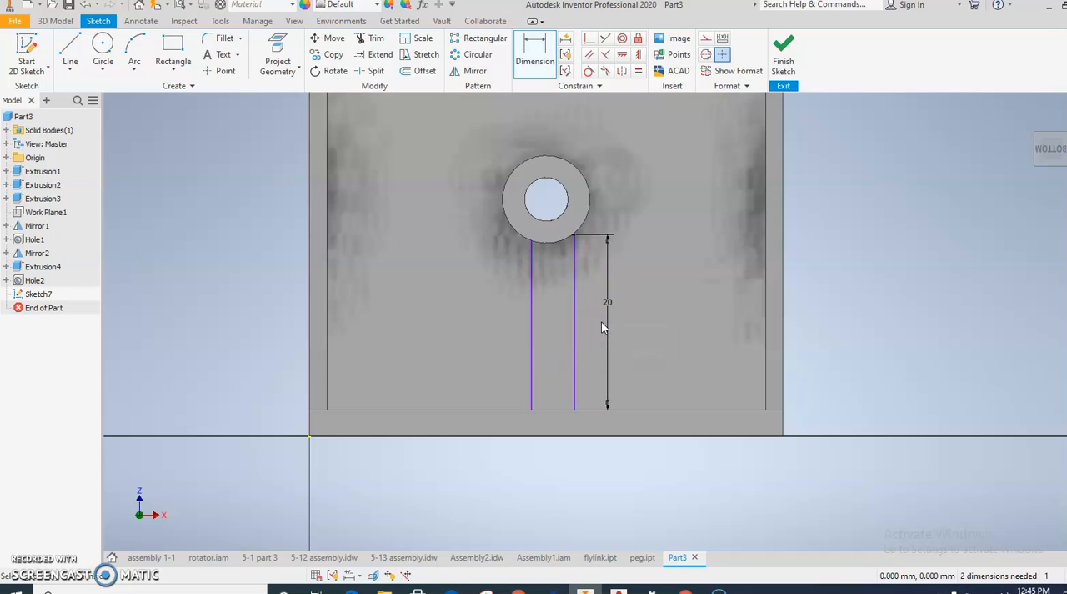
Step: Dimension the width of the support rectangle as 4 mm
scroll(569, 226, up, 5)
scroll(588, 254, down, 5)
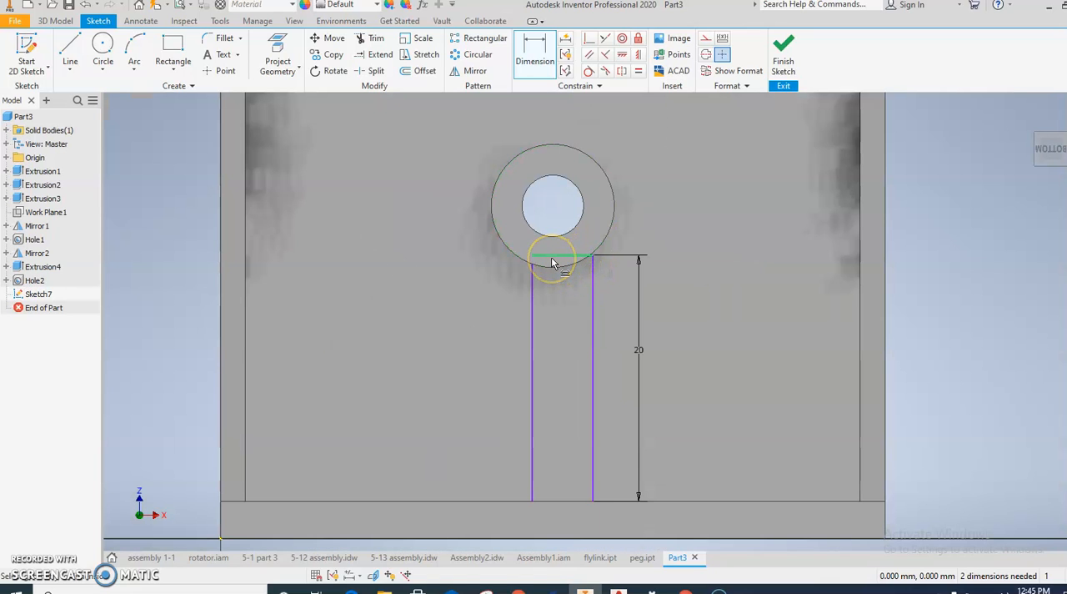
click(555, 258)
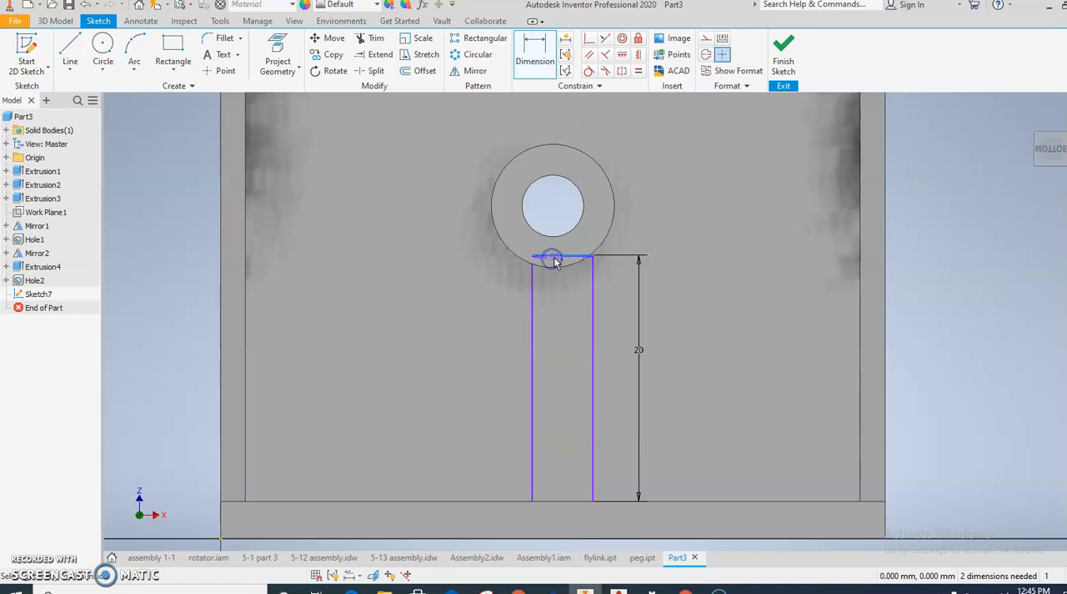
click(558, 248)
text(4)
key(Return)
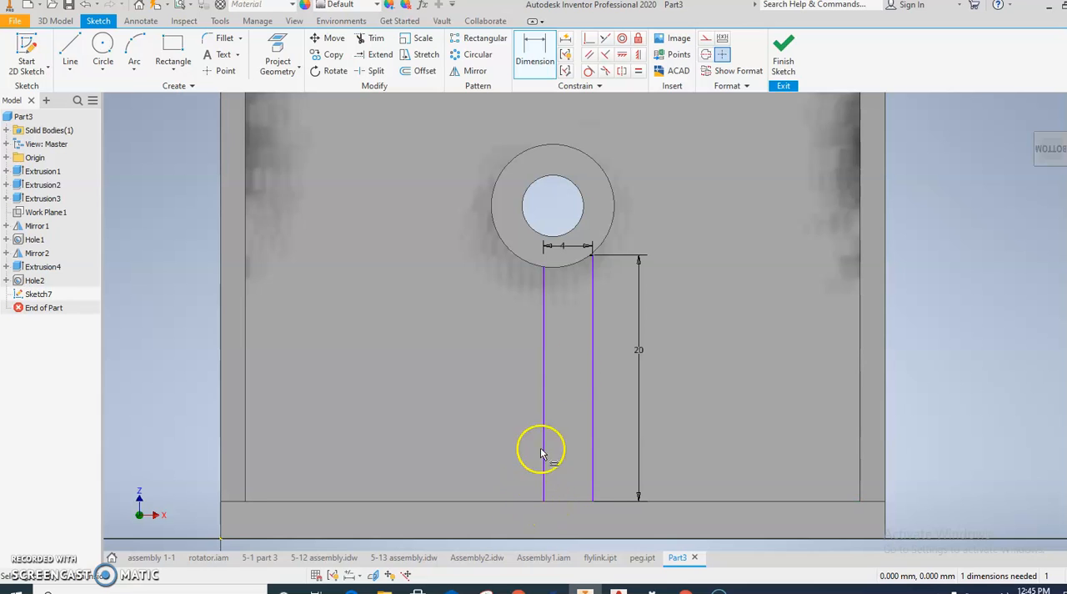
Step: Centre the support rectangle by vertically aligning its lower edge's midpoint with the midpoint of the part's bottom edge
click(639, 56)
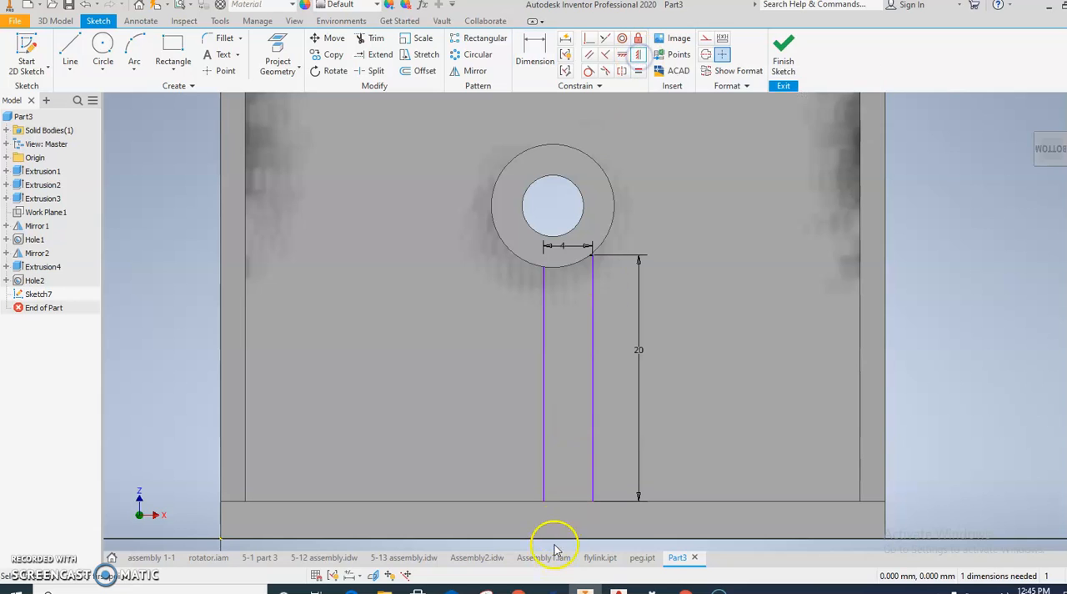
click(568, 501)
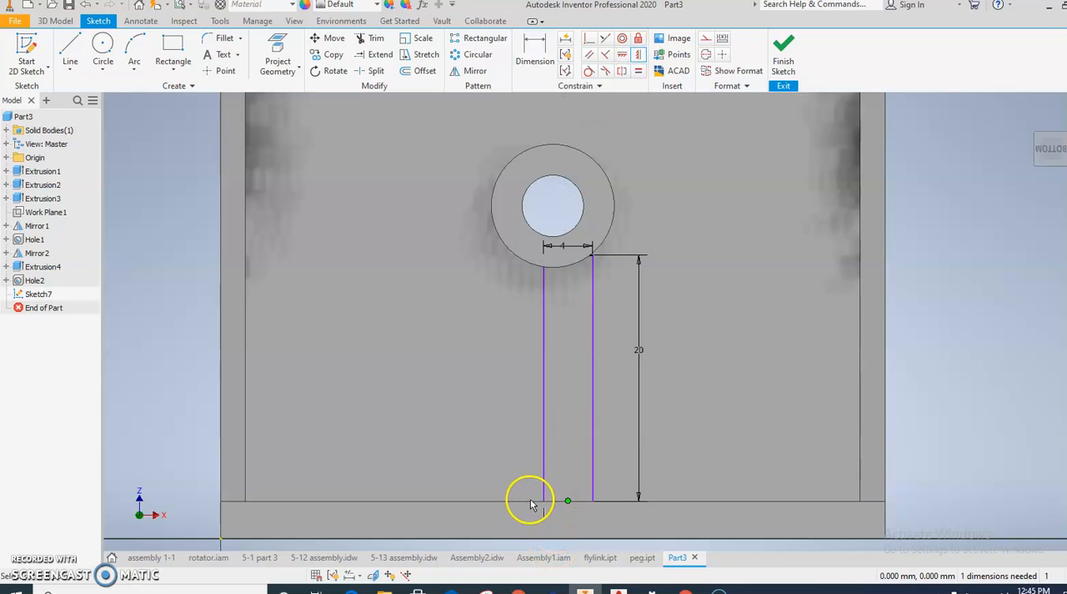
scroll(527, 508, down, 2)
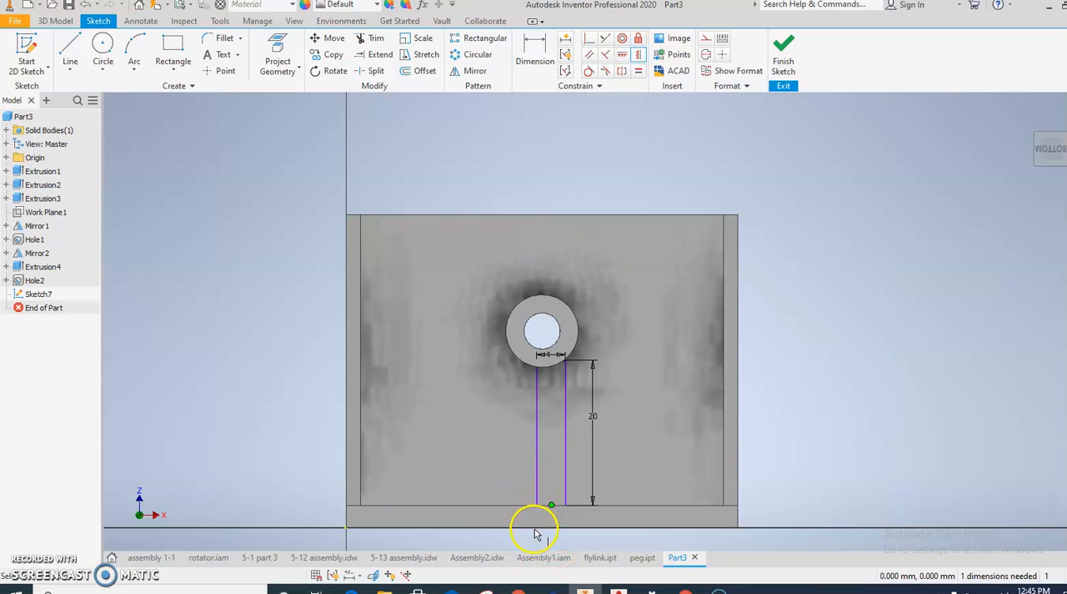
scroll(538, 526, up, 3)
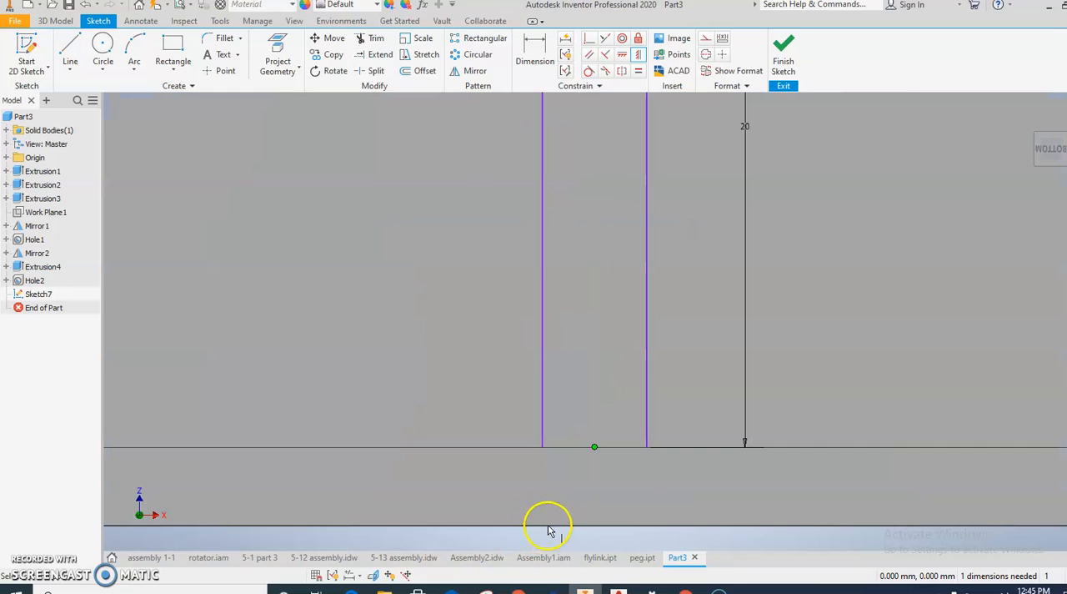
click(566, 527)
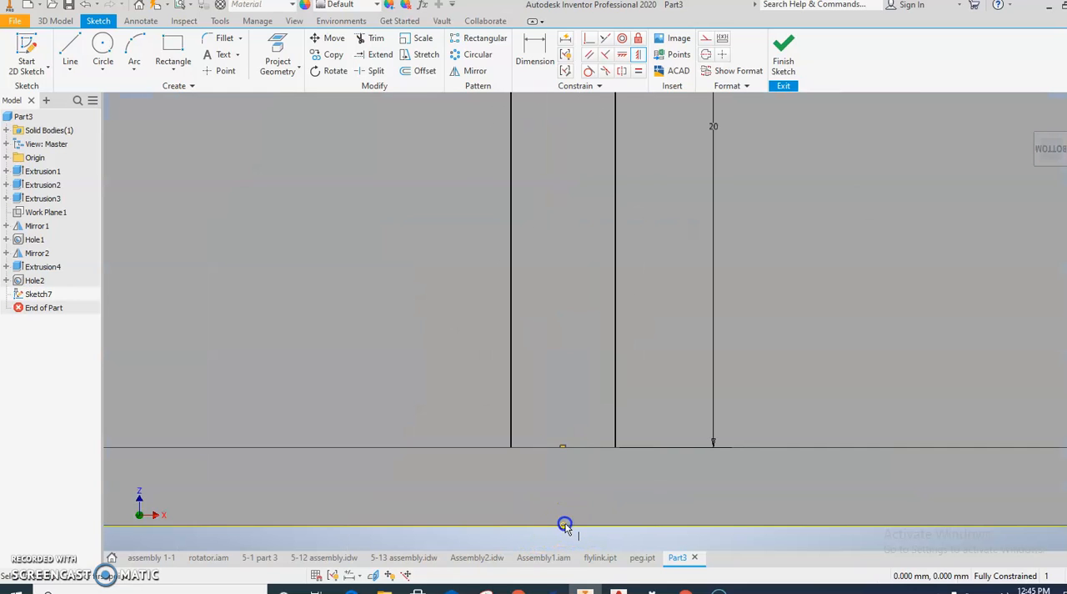
scroll(565, 527, down, 3)
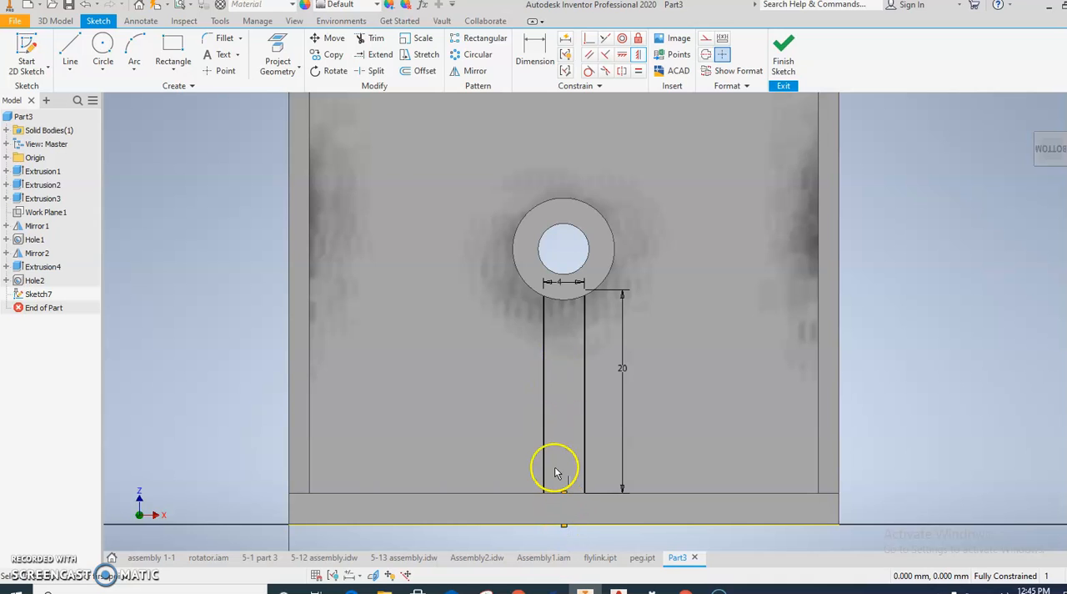
click(565, 525)
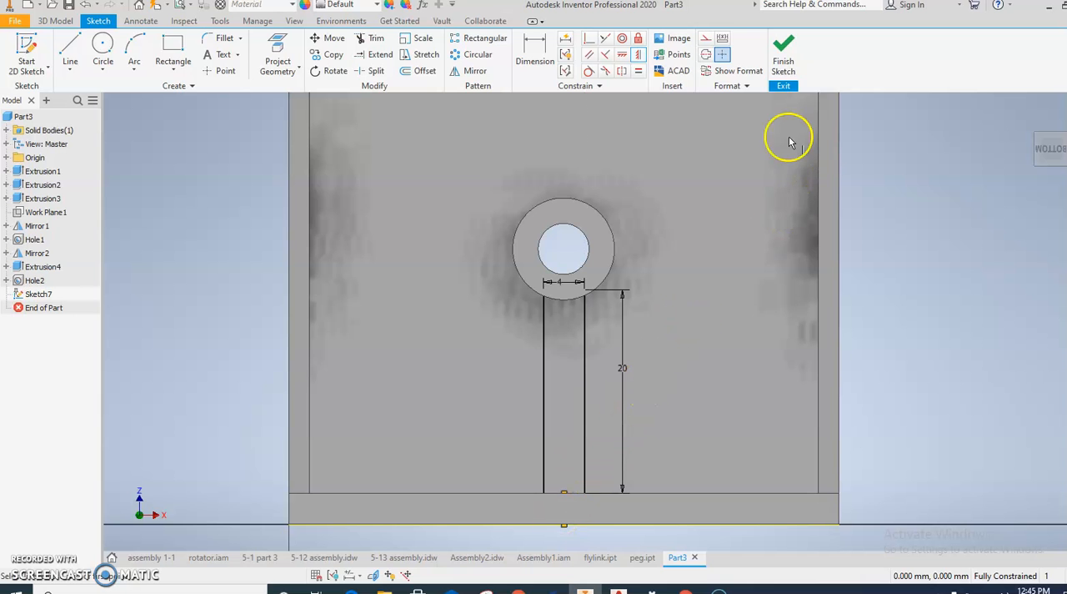
Step: Finish the sketch and extrude the support rectangle 8 mm from the upright plate, joined to the body
click(784, 48)
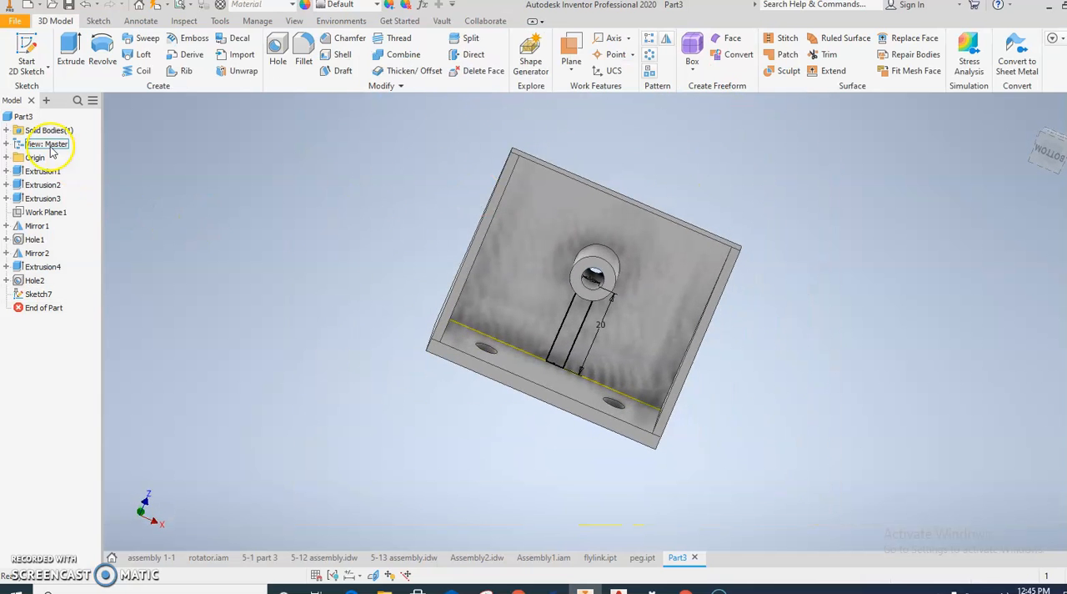
click(67, 53)
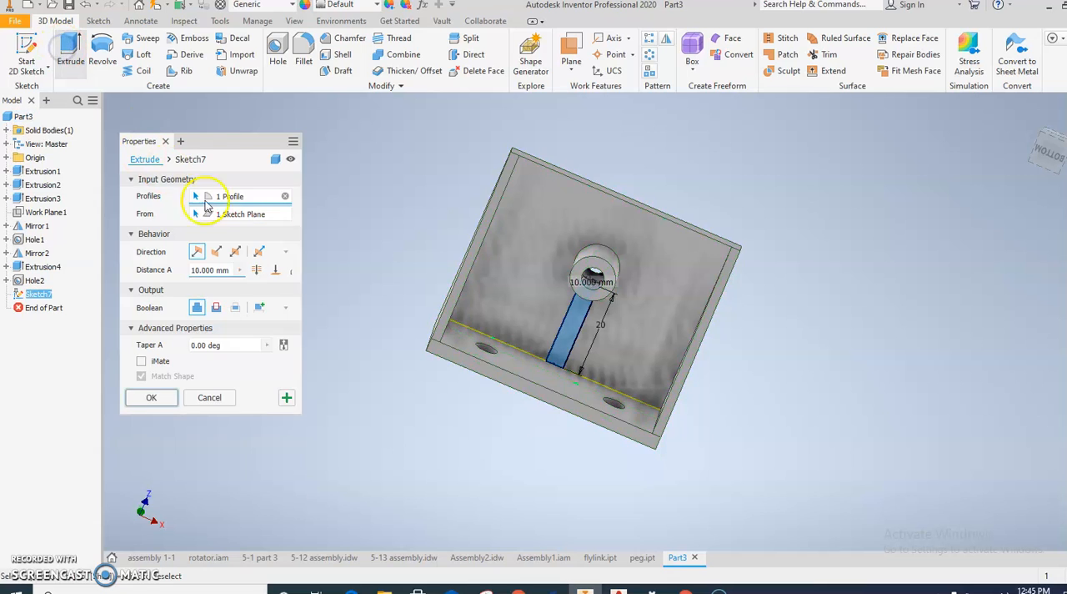
click(161, 271)
text(8)
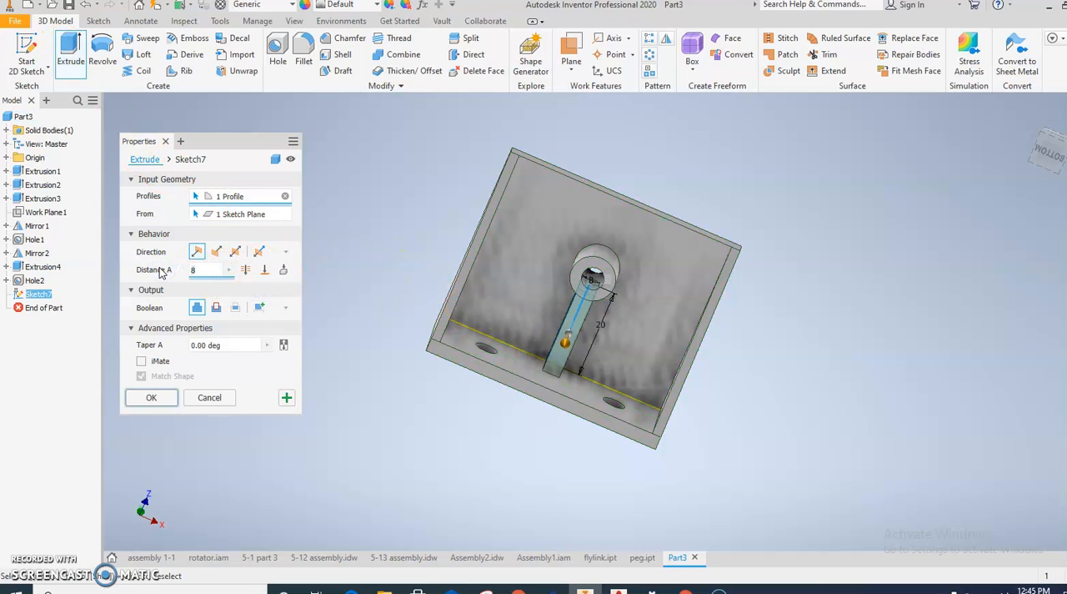
click(152, 399)
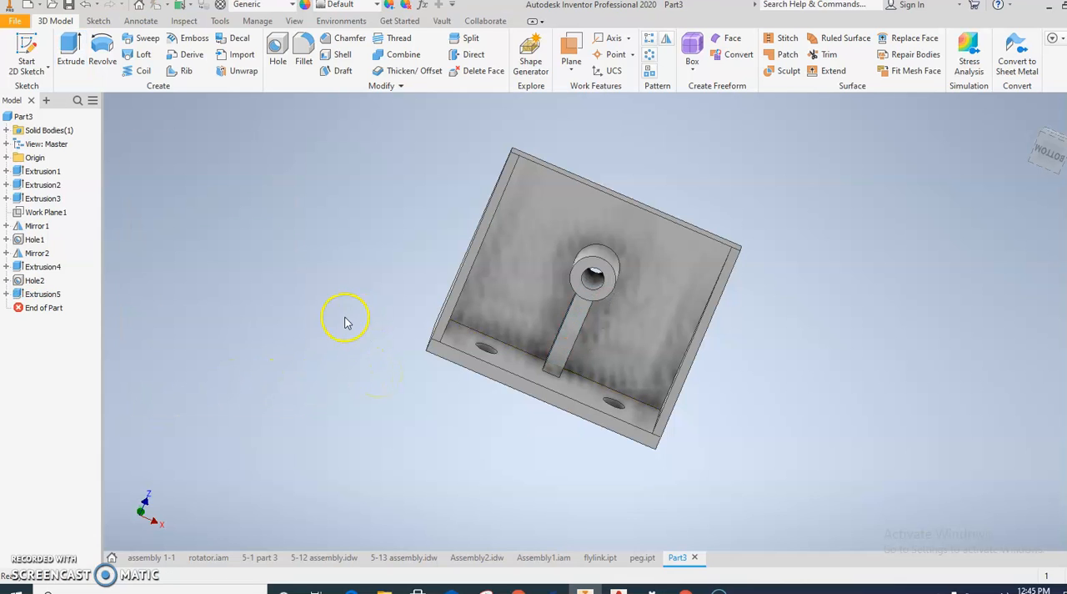
Step: Check the fillet note on the drawing in the browser, and select the boss, support and plate-to-base joint edges for a 2 mm fillet
click(305, 50)
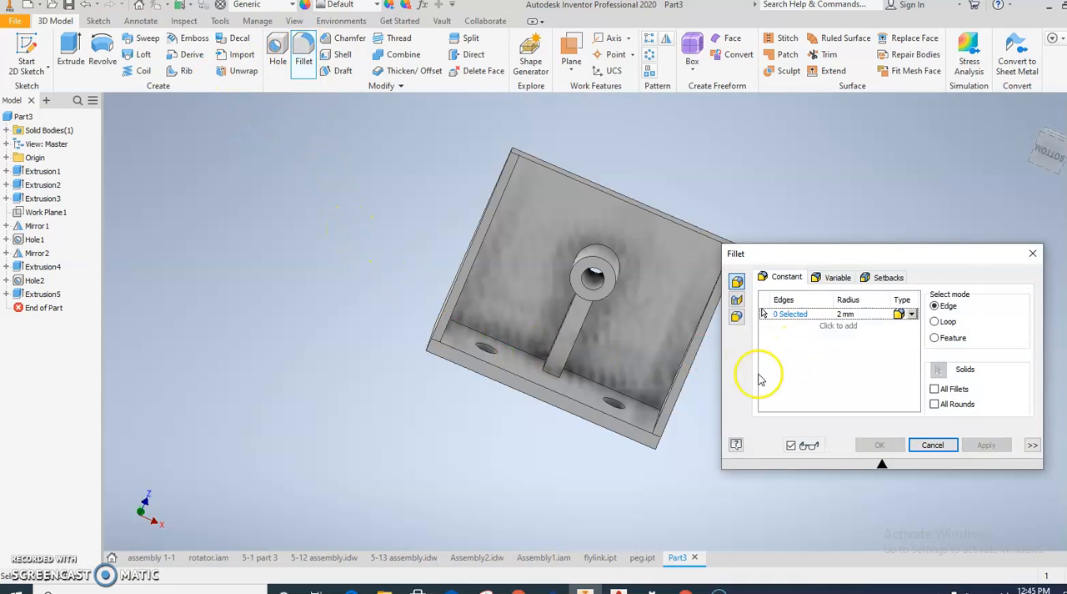
mouse_move(517, 589)
click(432, 467)
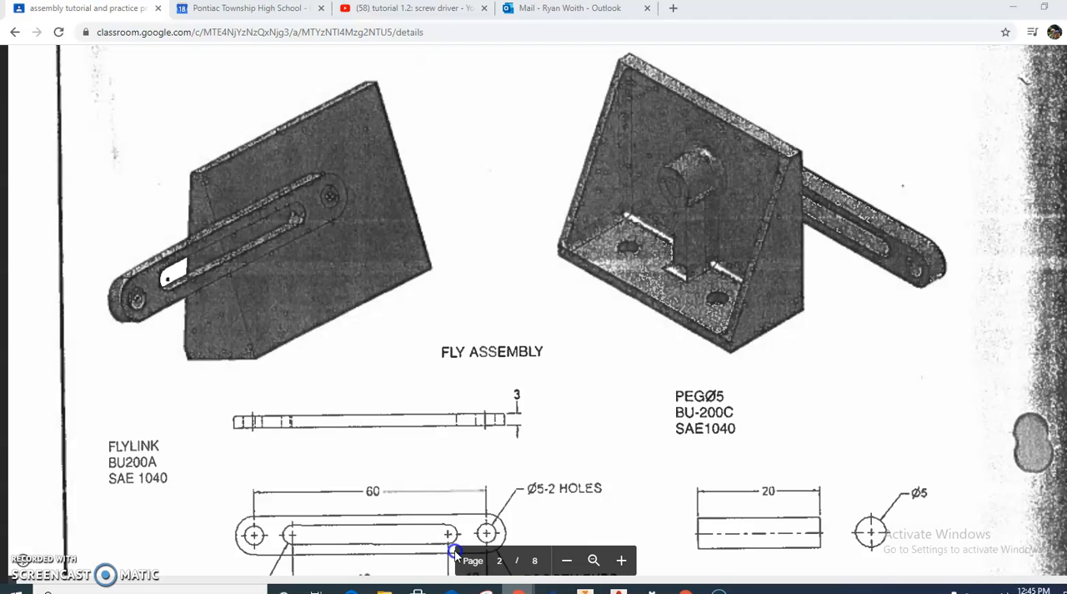
scroll(614, 461, down, 4)
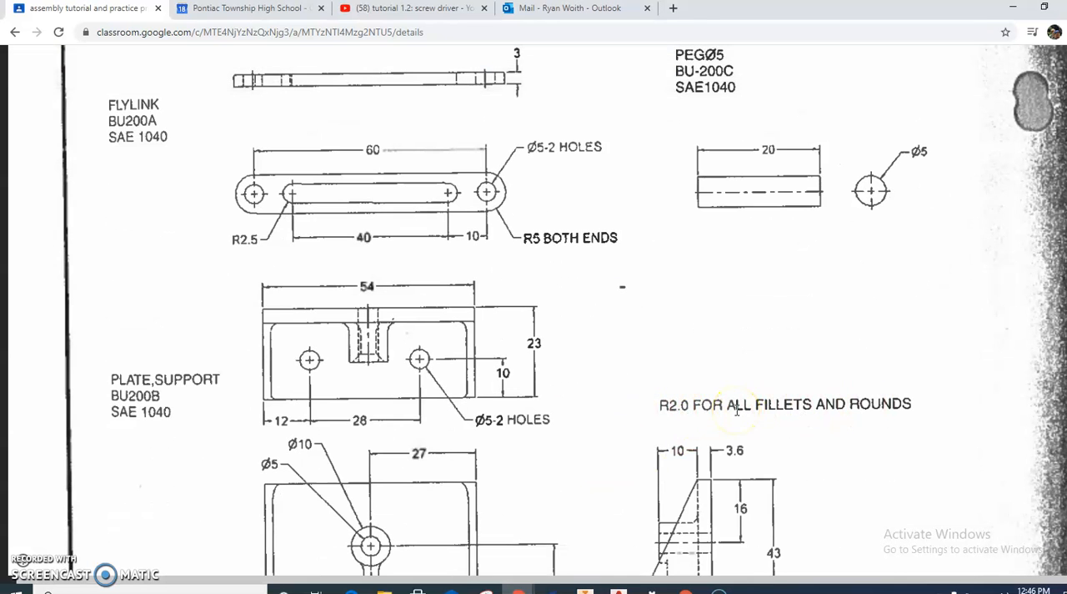
click(585, 590)
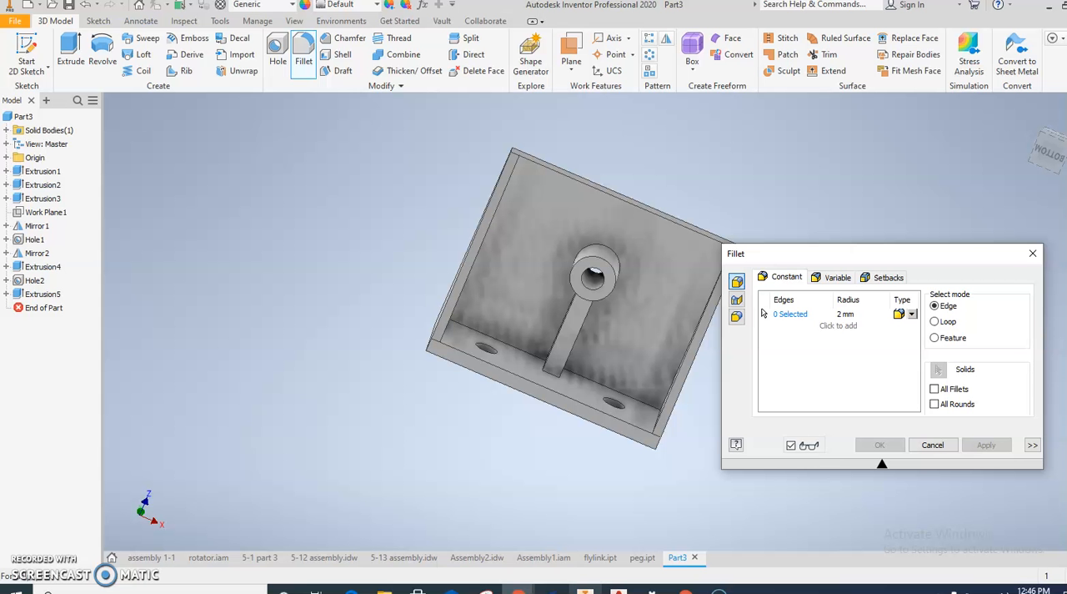
click(473, 332)
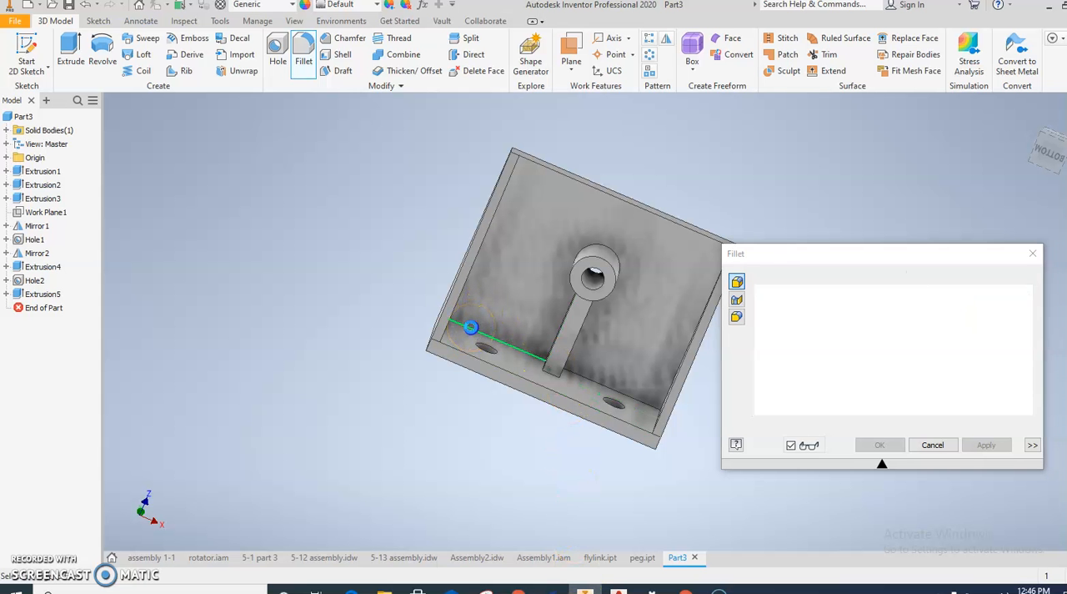
shift+middle_drag(553, 374, 597, 382)
click(550, 319)
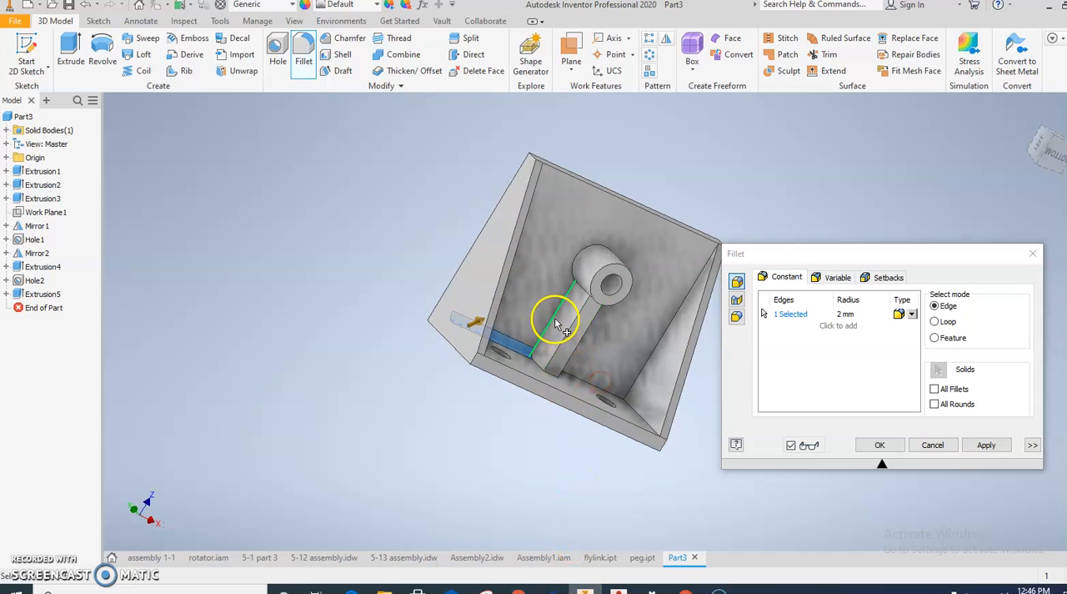
click(579, 253)
mouse_move(622, 336)
shift+middle_down()
mouse_move(566, 332)
mouse_move(599, 321)
mouse_move(568, 332)
shift+middle_up()
click(566, 327)
click(574, 372)
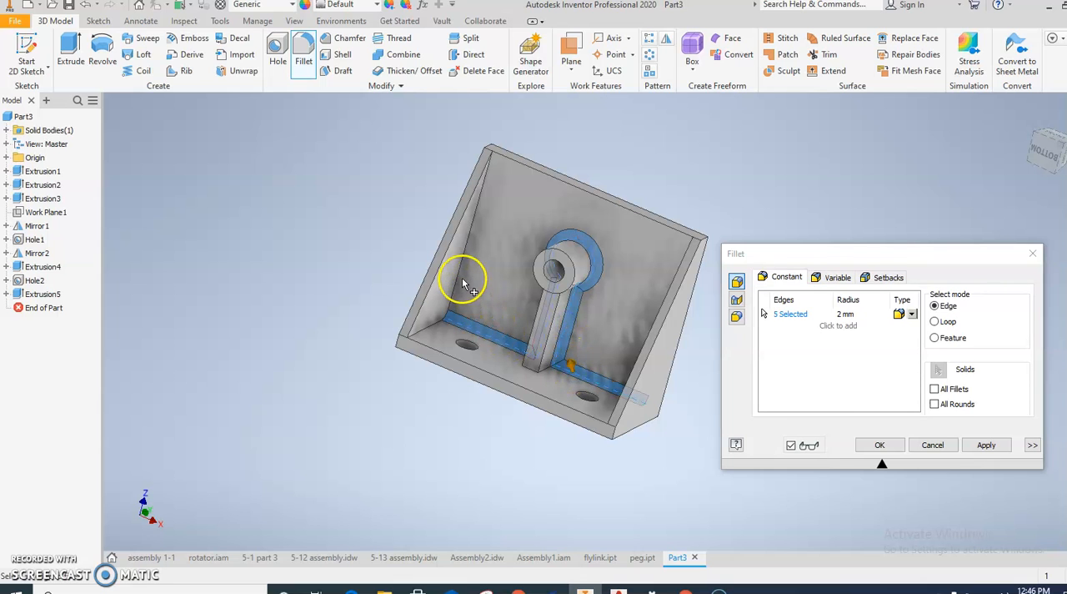
Step: Add the inner joint edges of both side ribs with the upright and base plates, and apply the 2 mm fillet
click(464, 278)
click(442, 320)
shift+middle_drag(532, 310, 623, 306)
click(670, 368)
click(646, 429)
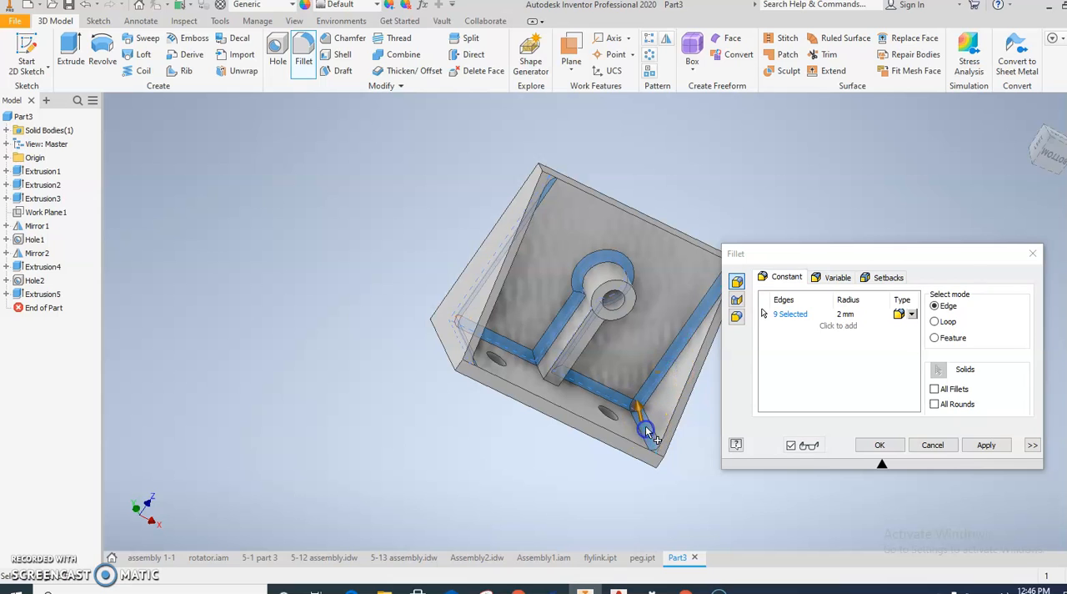
click(875, 445)
shift+middle_drag(729, 431, 639, 421)
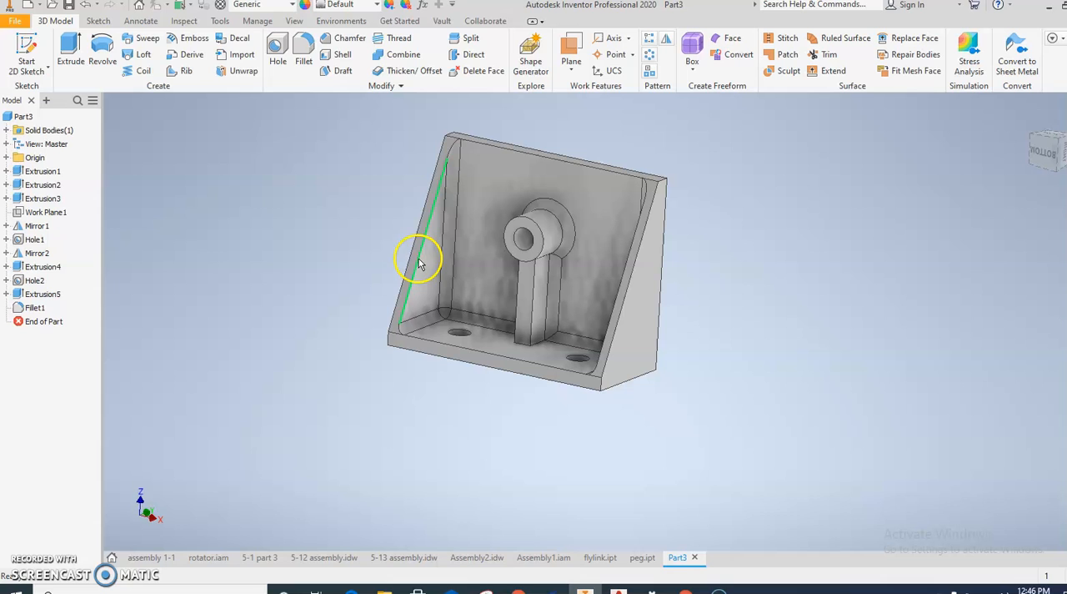
Step: Change the part's appearance to Cyan
click(375, 6)
scroll(378, 79, up, 2)
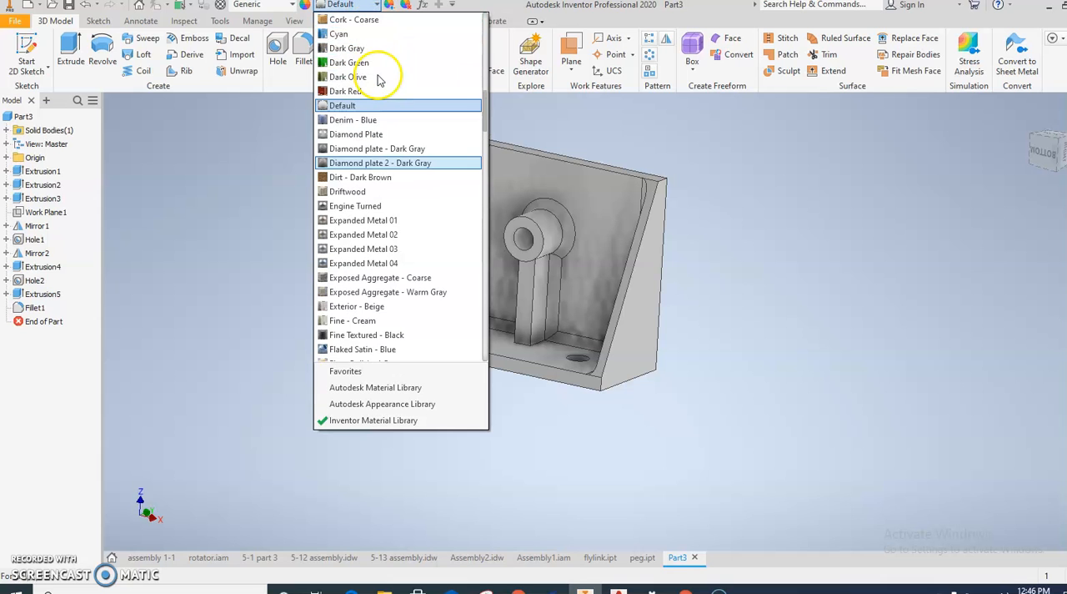
click(359, 33)
click(356, 201)
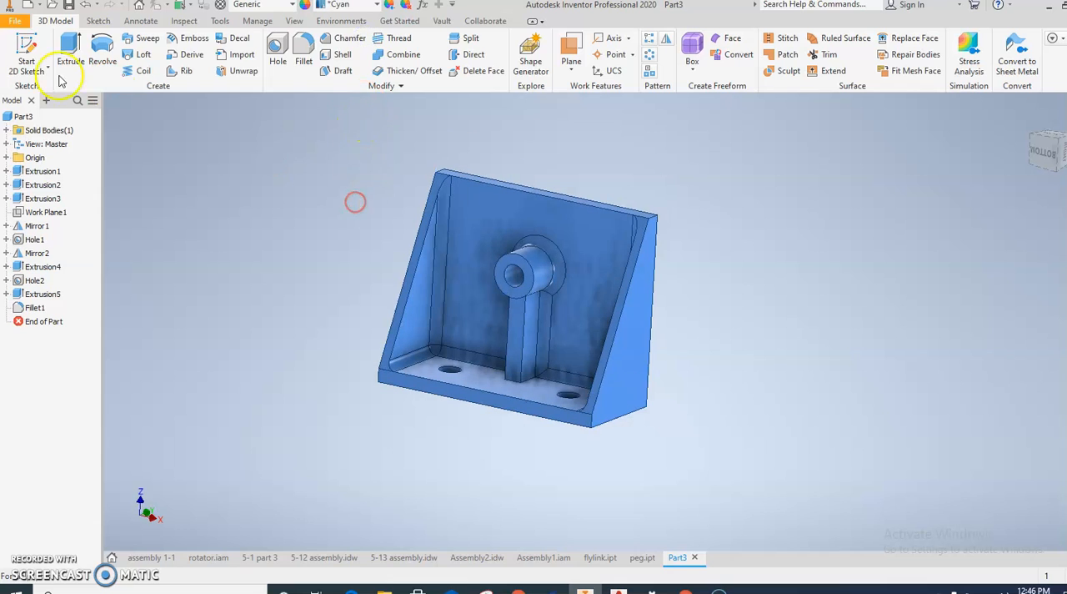
Step: Save the part as "plate support" in the Fly wheel folder and orient the model to an isometric view of its boss side
click(15, 20)
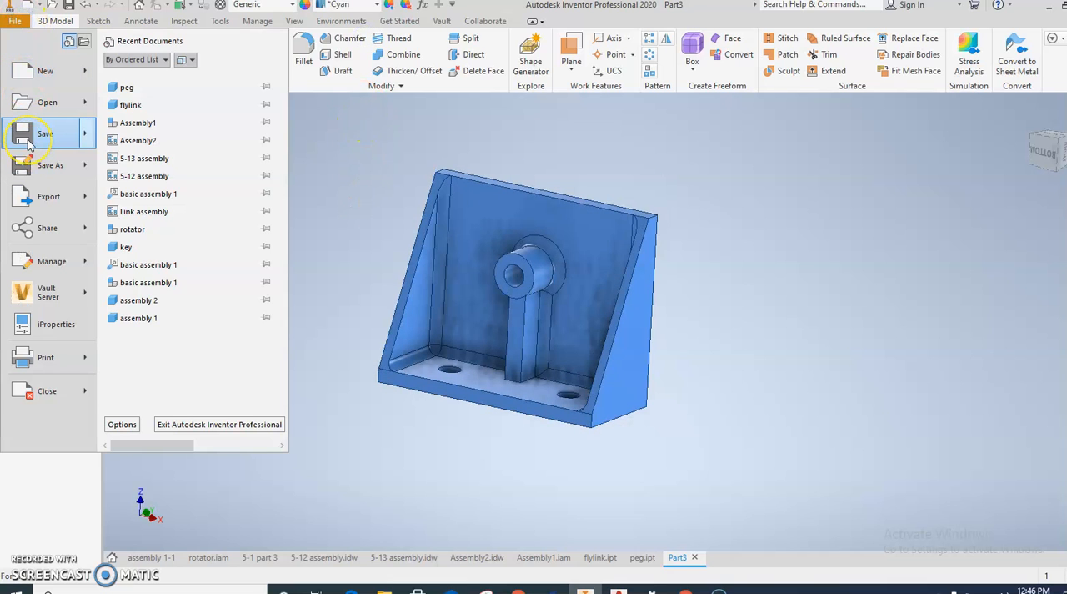
click(27, 142)
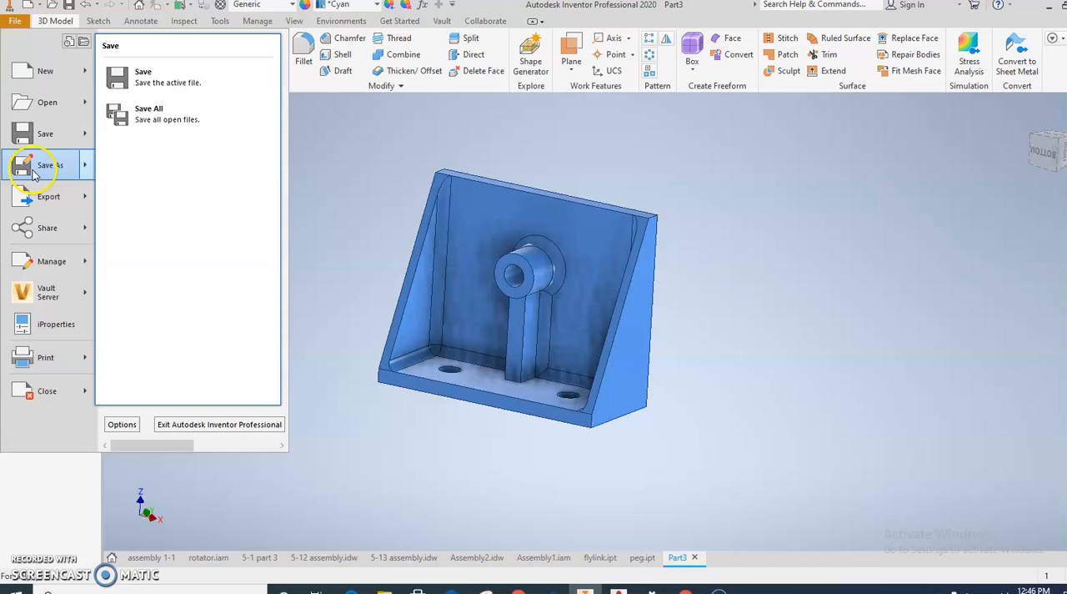
click(47, 164)
text(plate support)
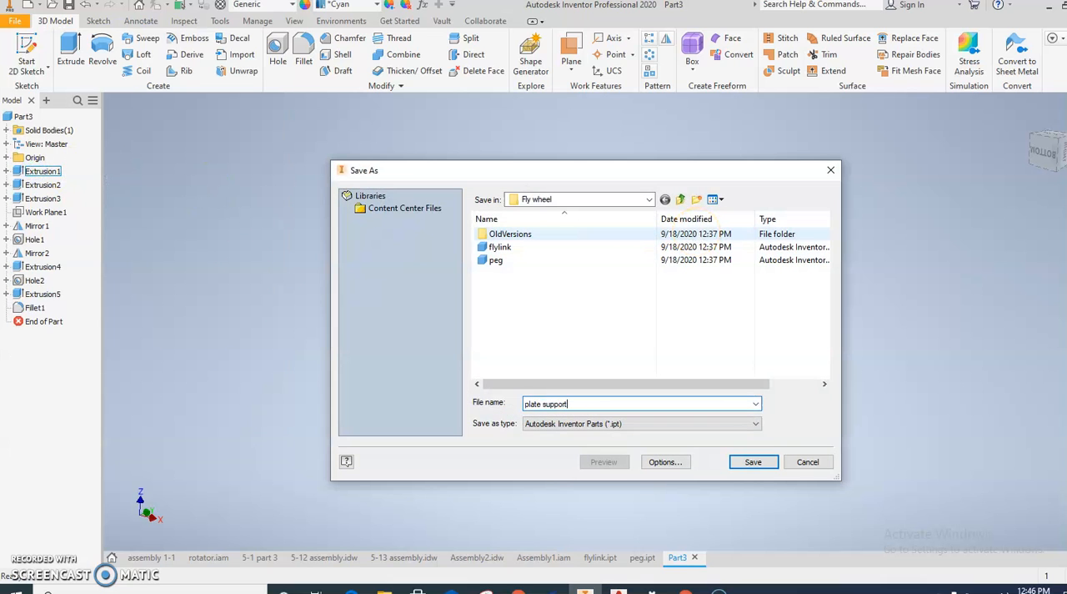
click(767, 462)
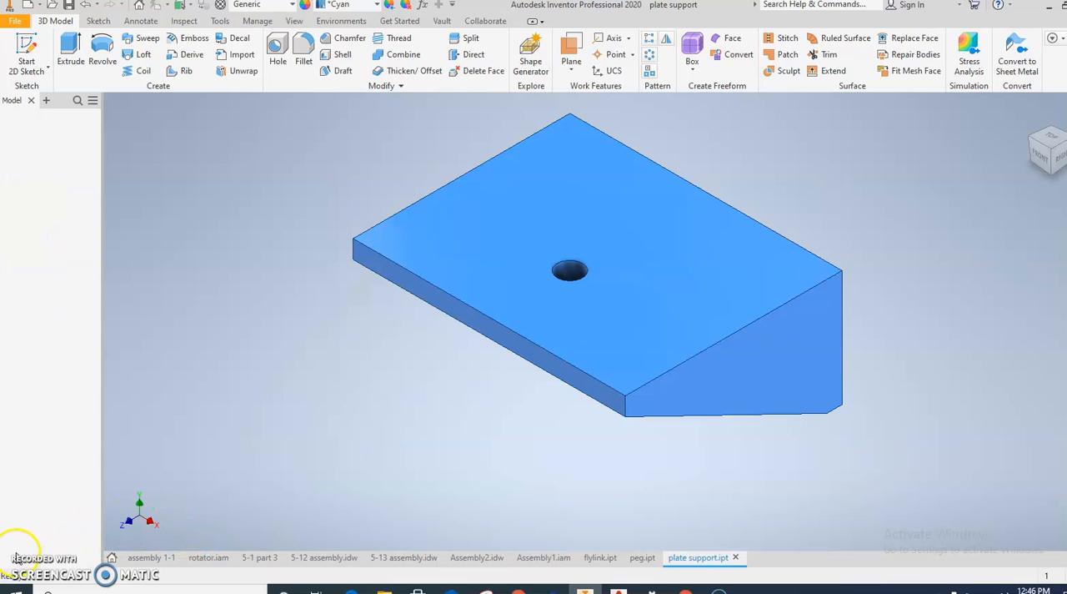
shift+middle_drag(451, 489, 402, 437)
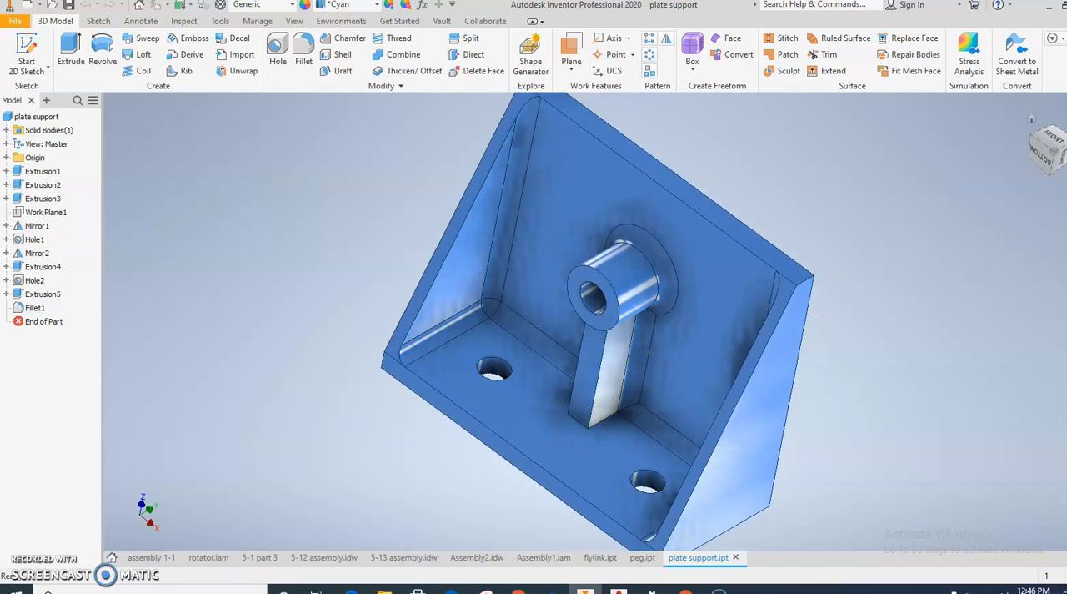
click(1056, 156)
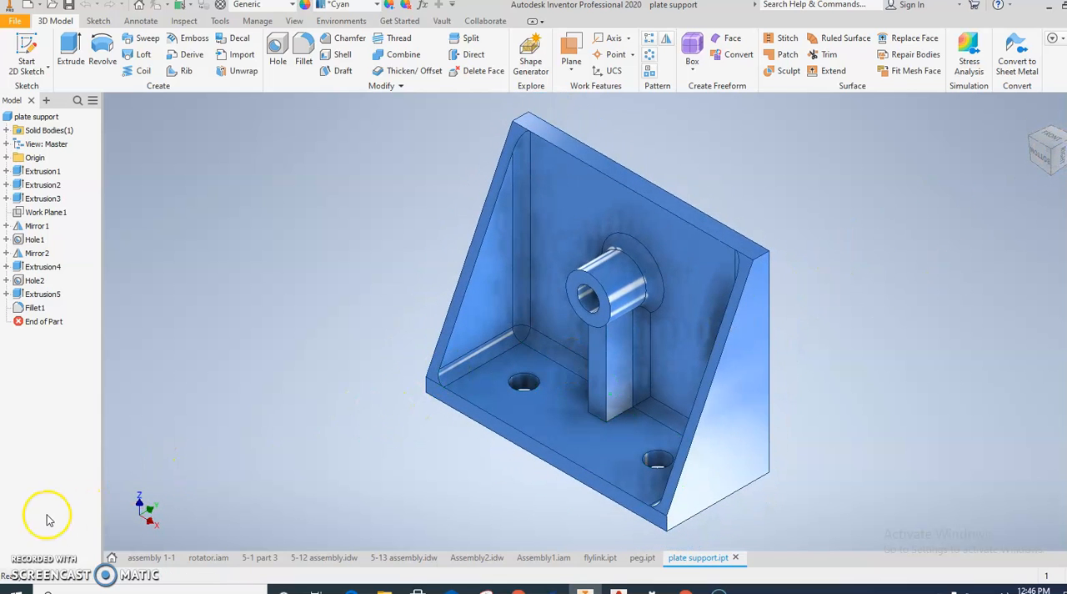